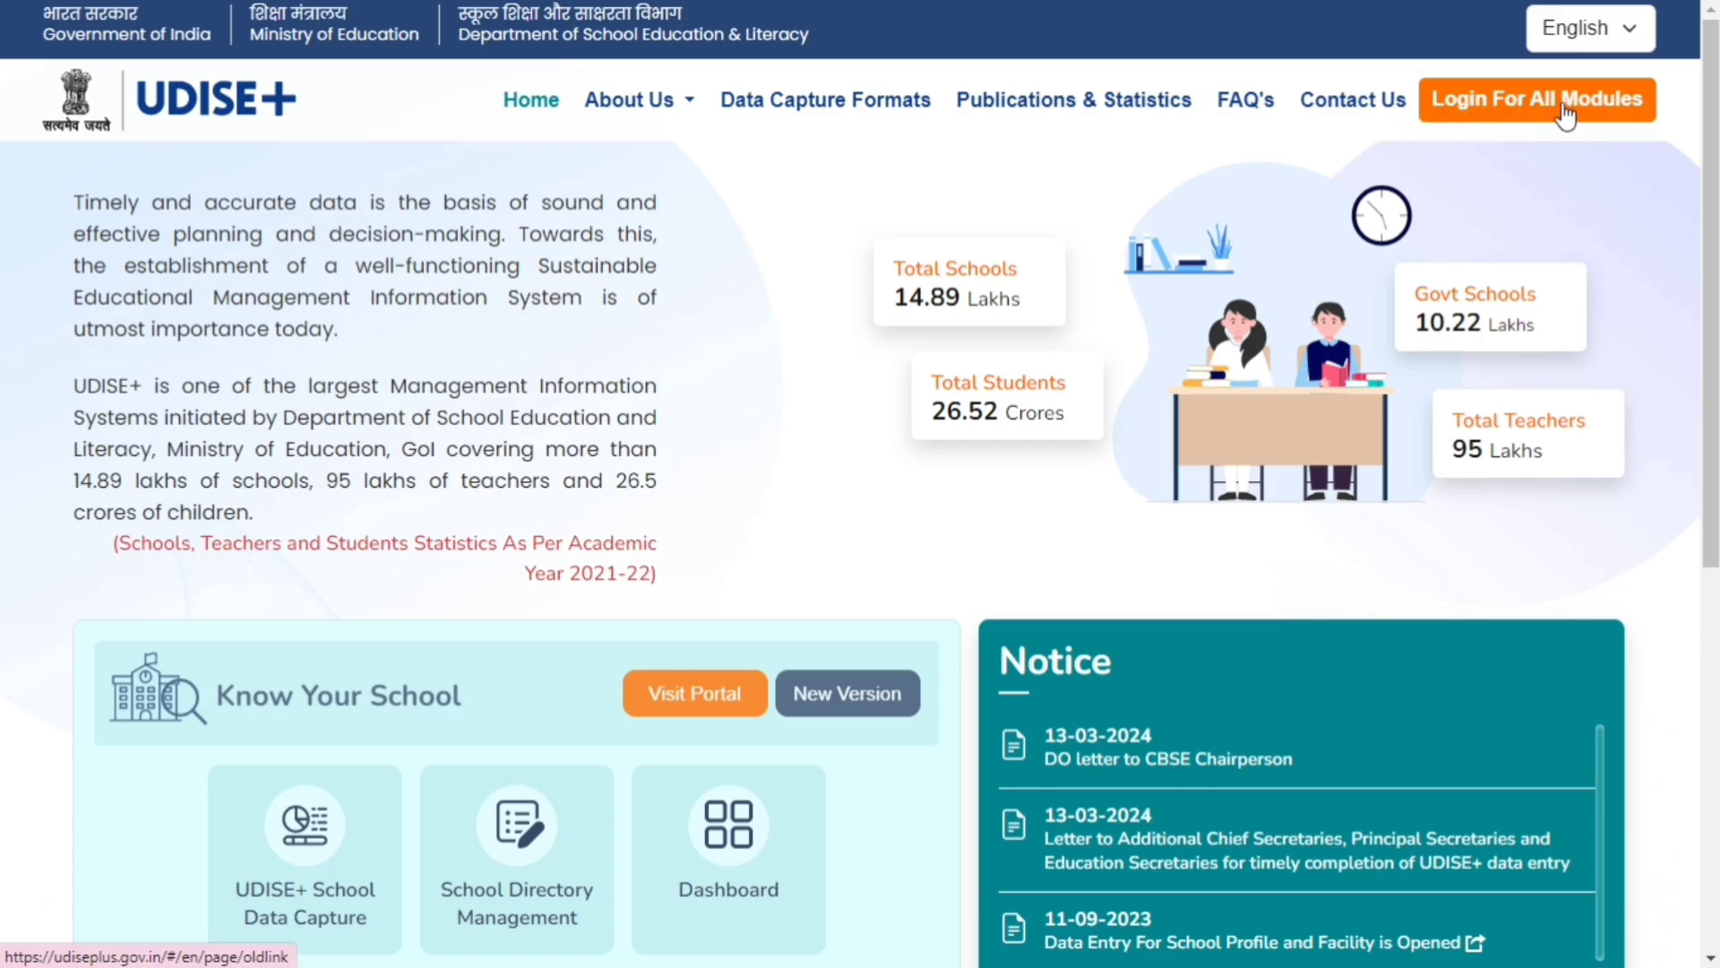
Open the login page for all modules and enter the Students Module for the state ASSAM
left_click(1514, 114)
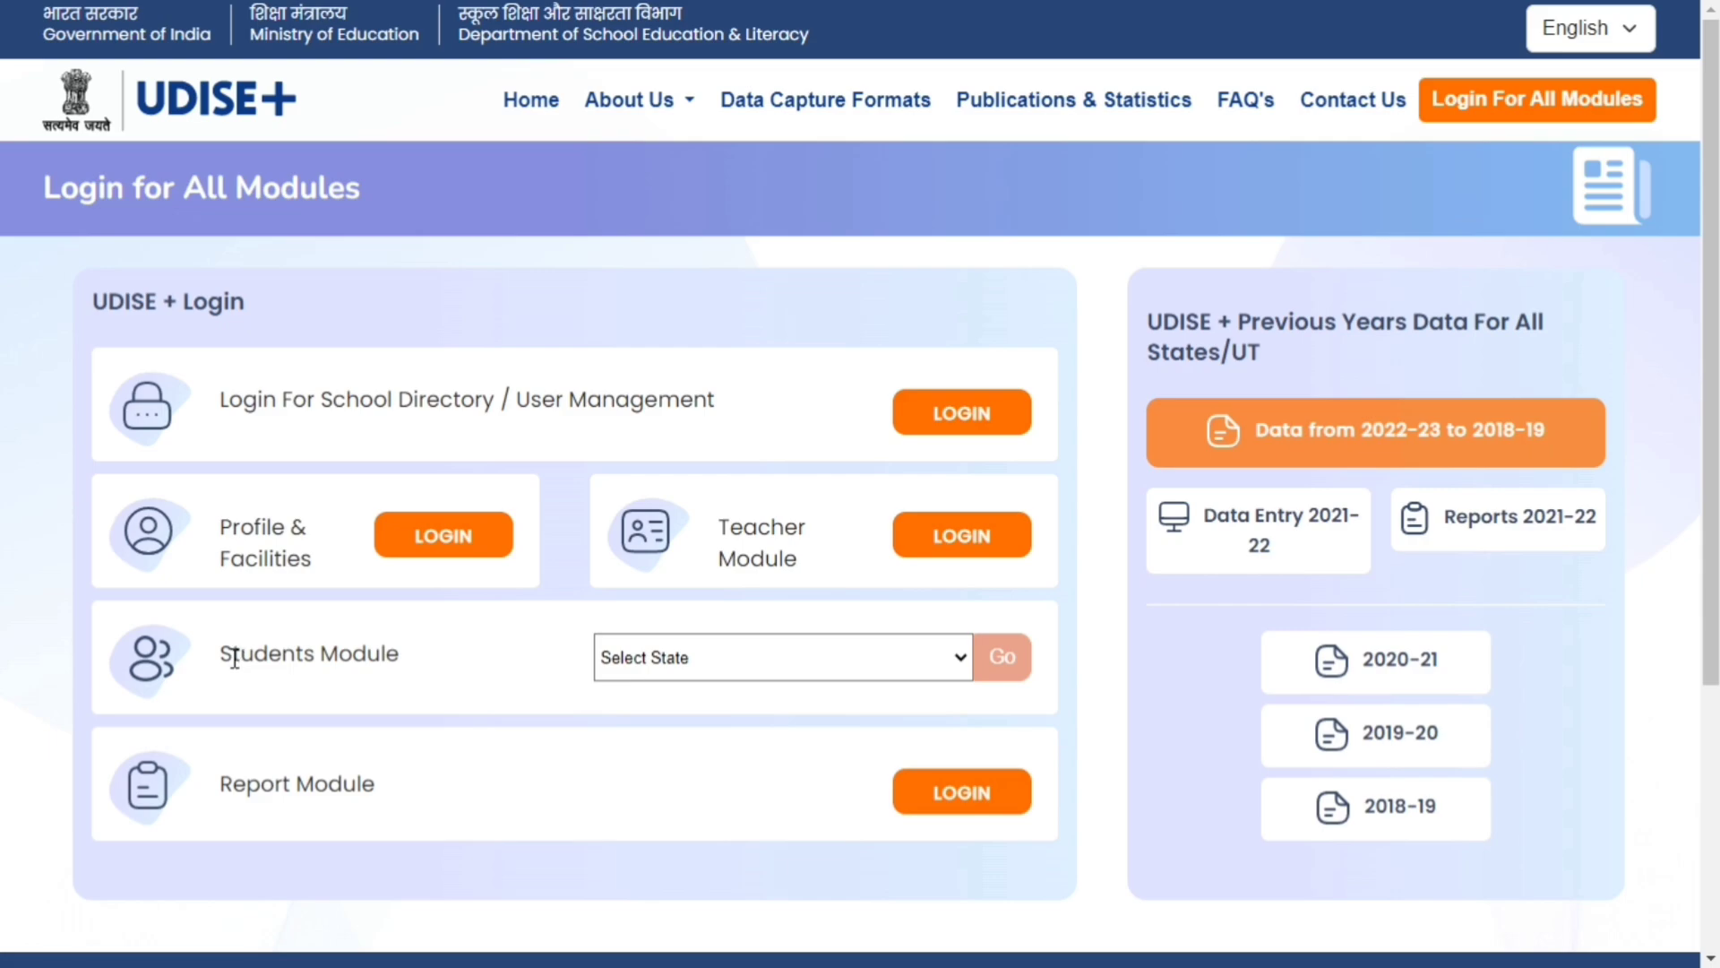
left_click_drag(225, 653, 401, 653)
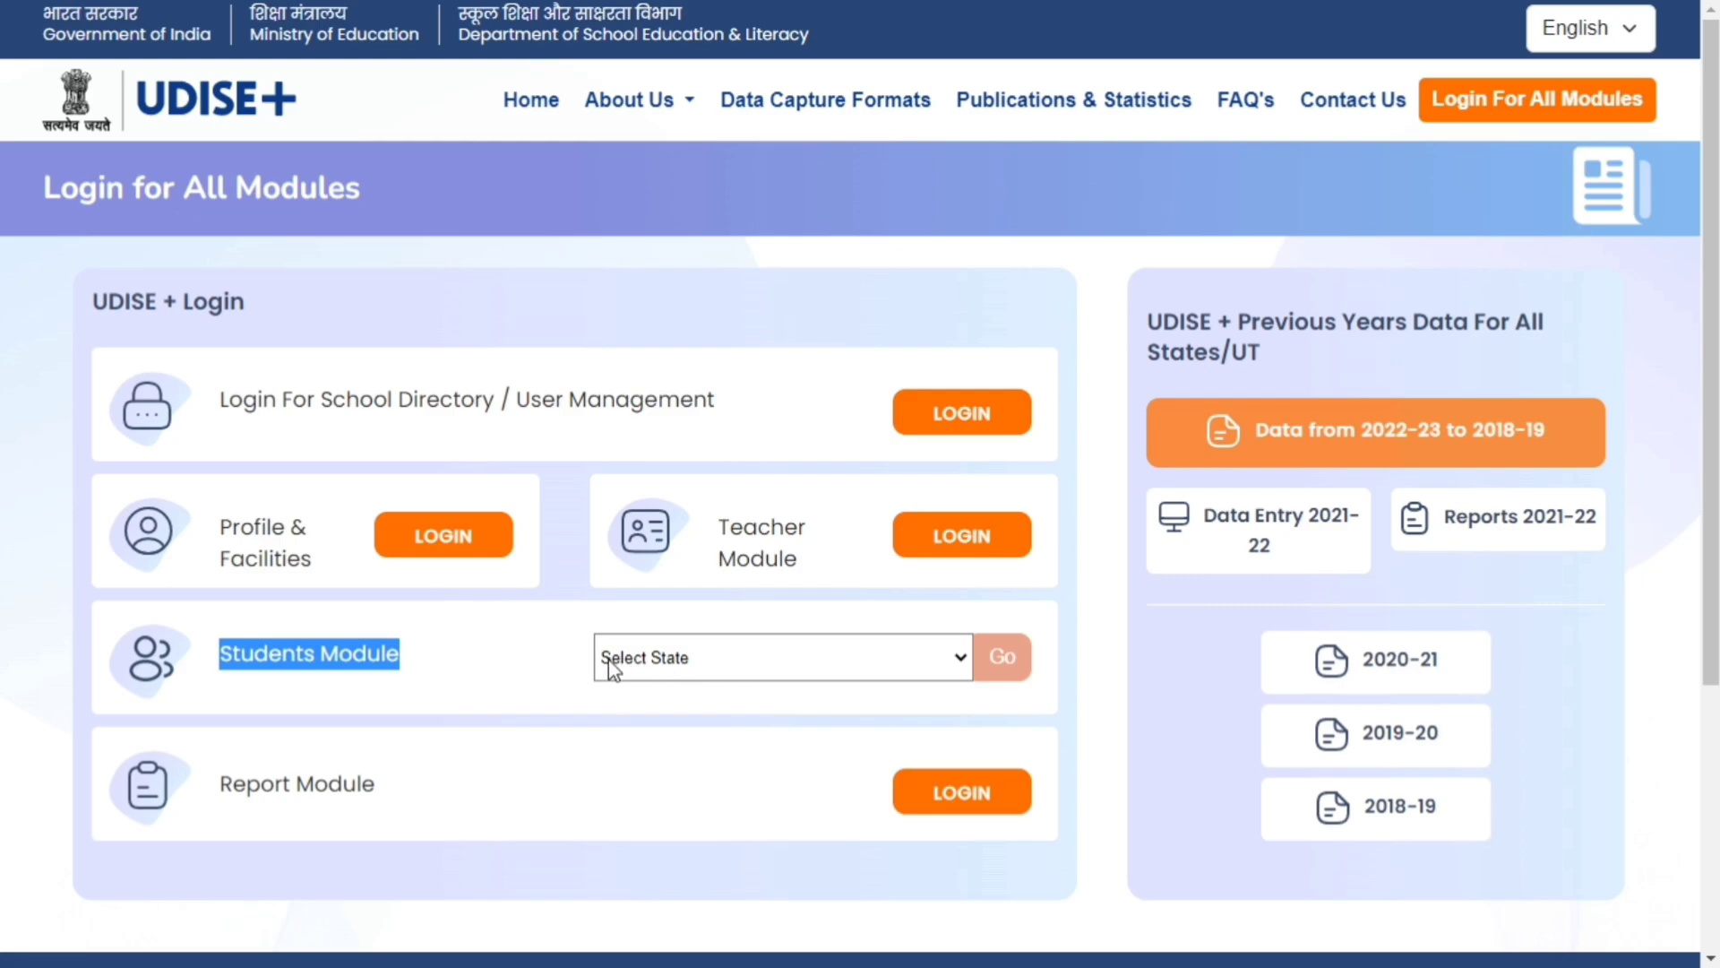
left_click(774, 661)
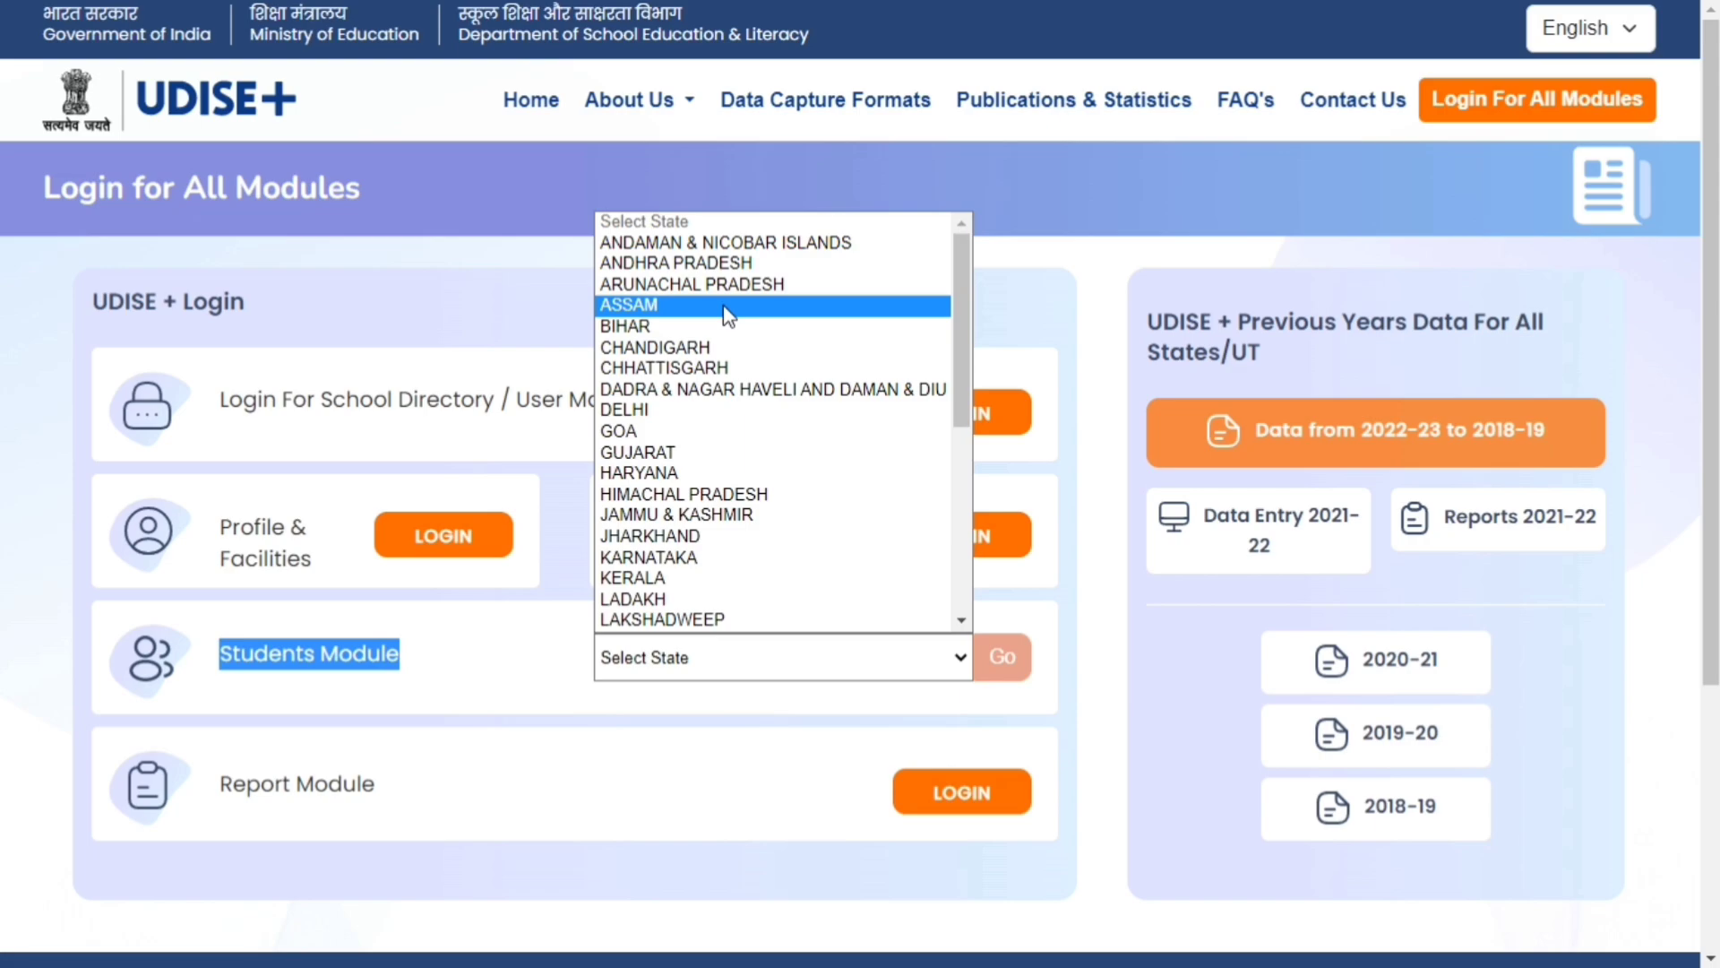
left_click(728, 306)
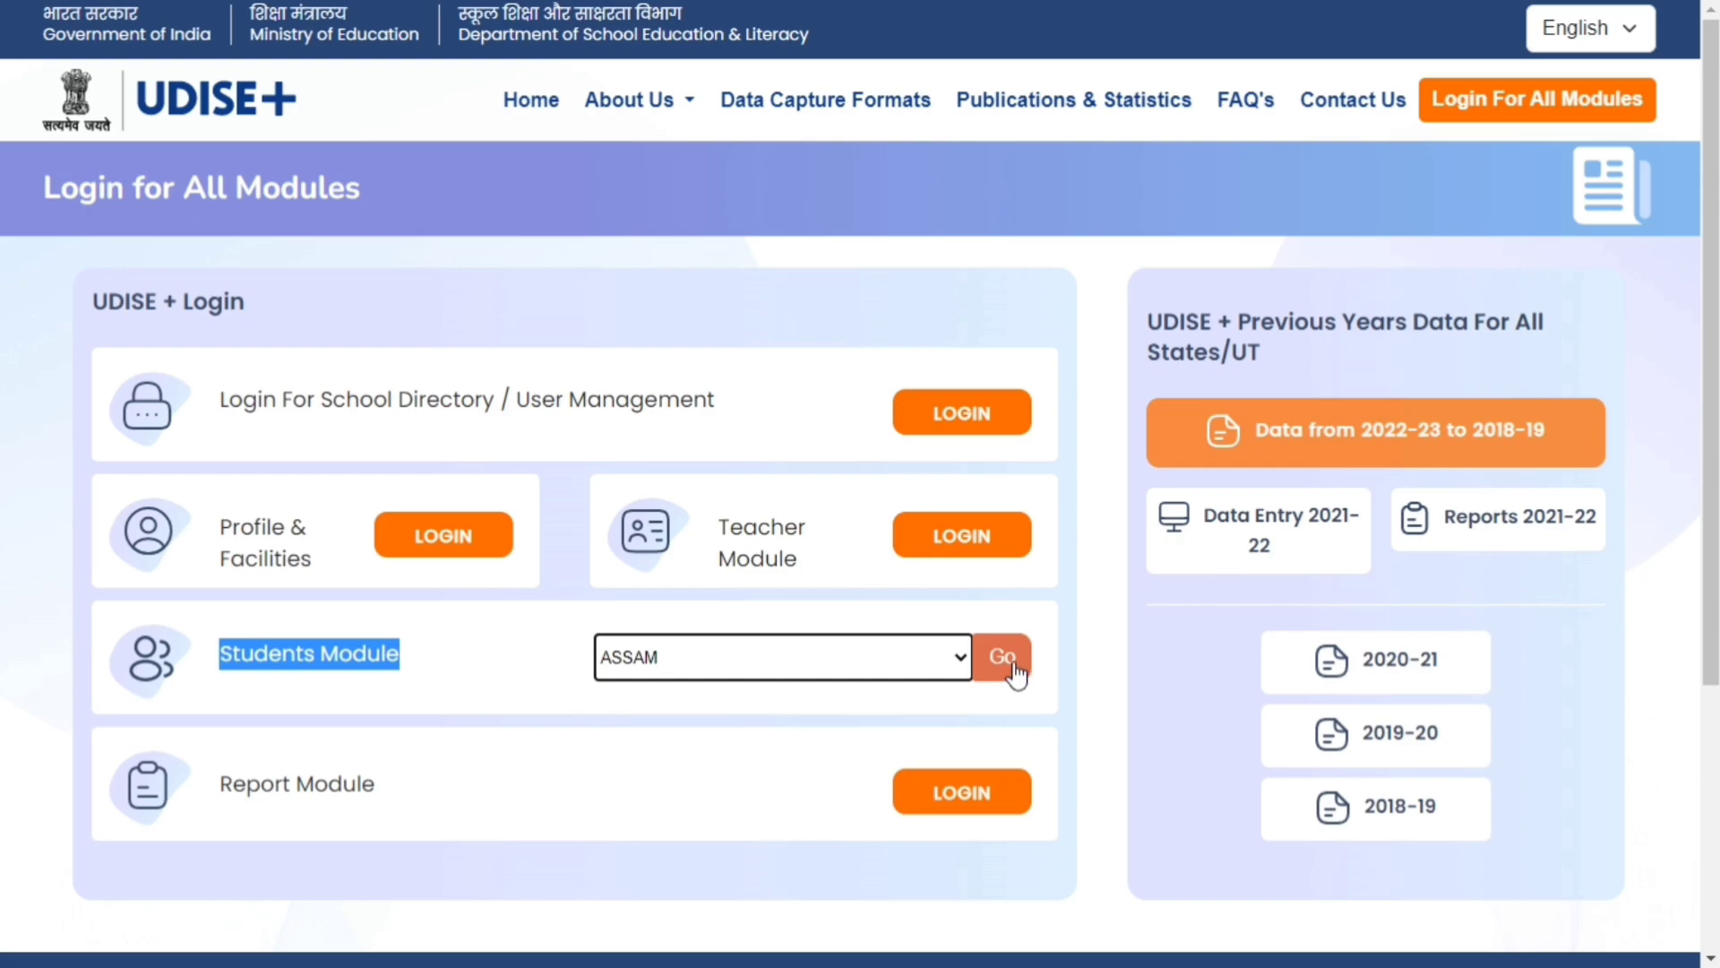
left_click(1013, 663)
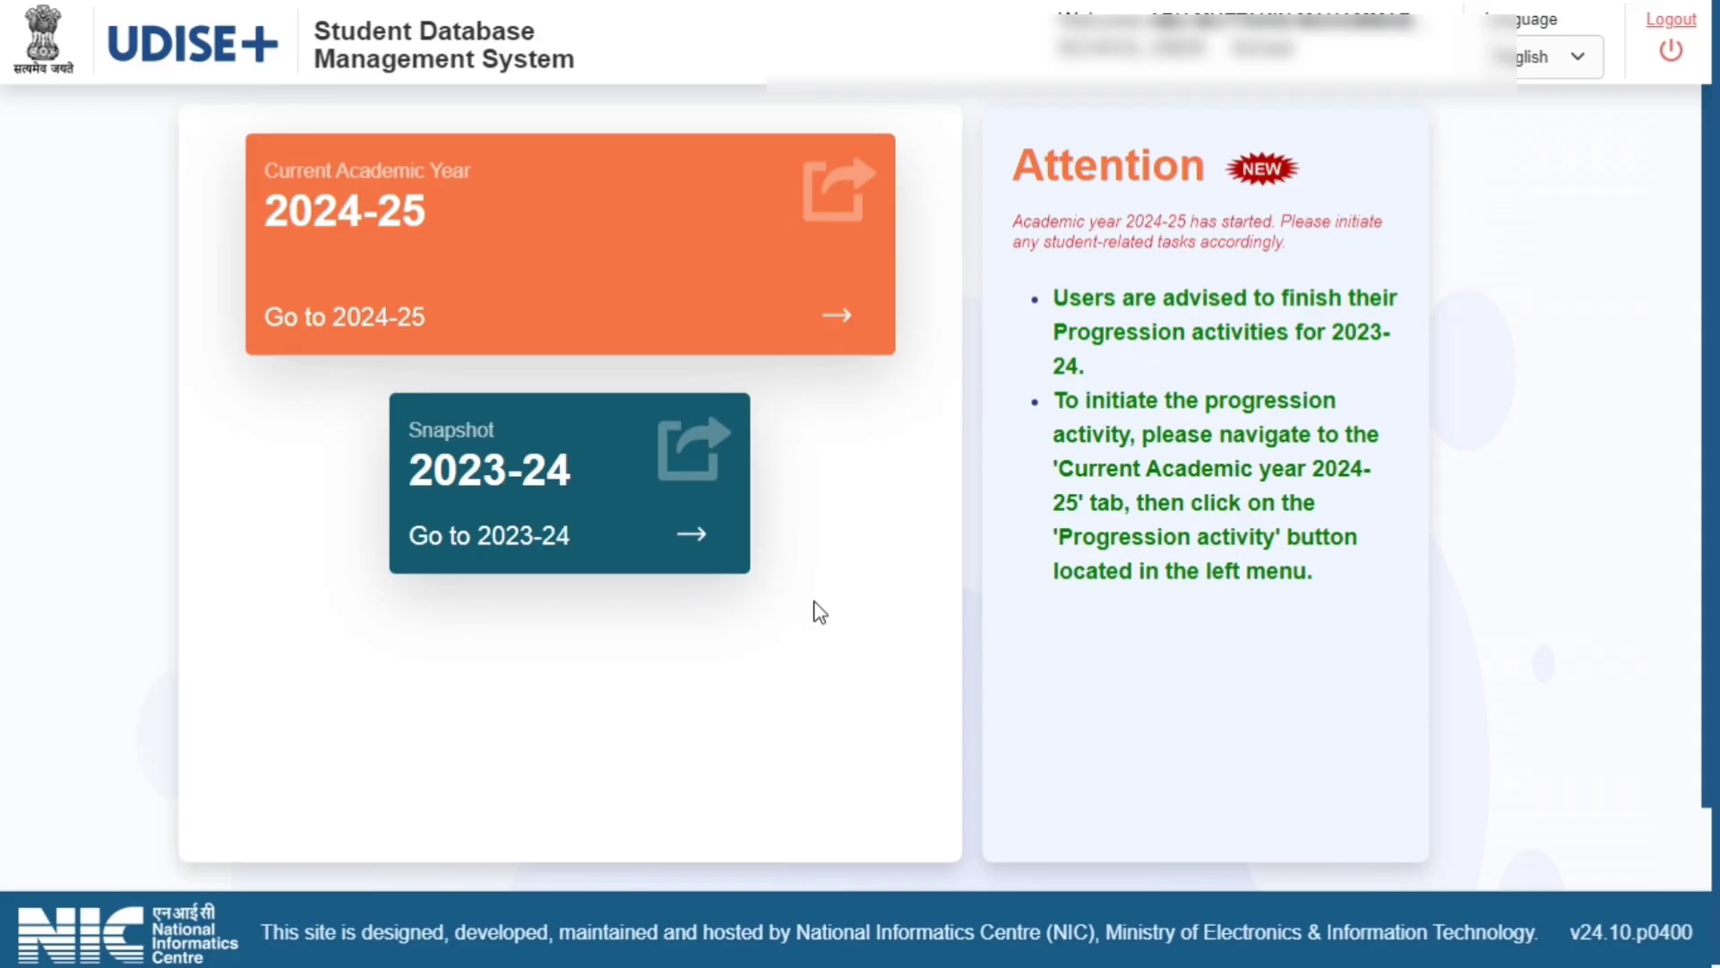
Open the 2024-25 academic year and view the student list of class III
left_click(865, 333)
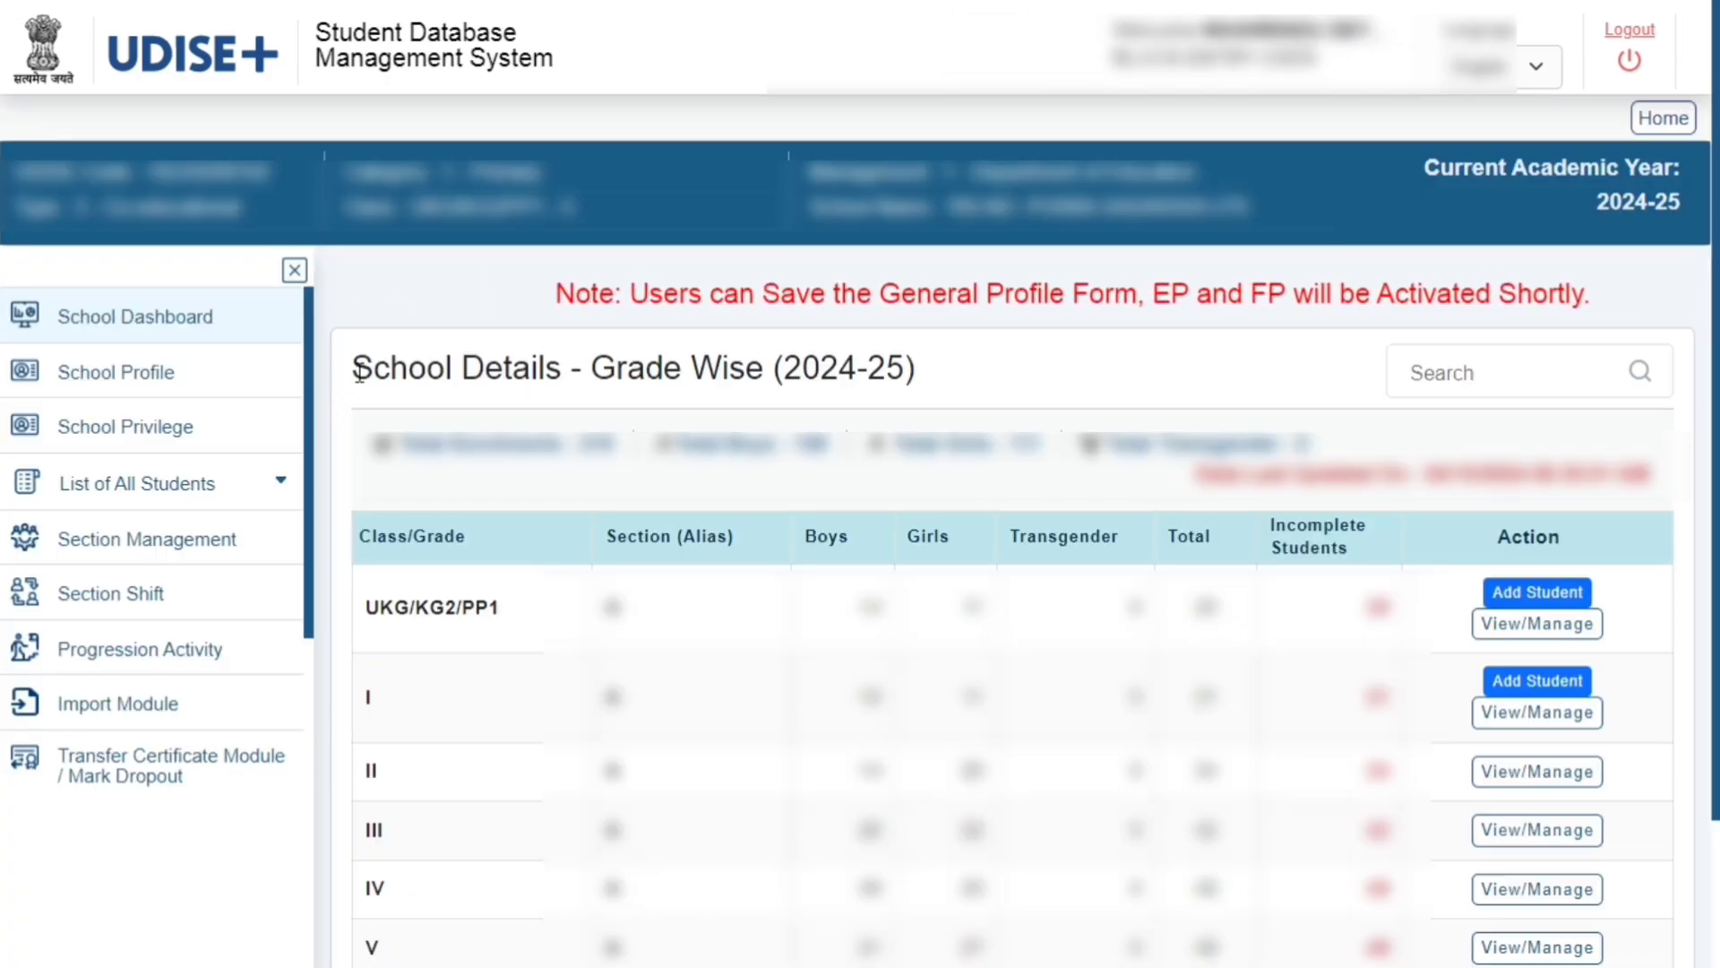
left_click_drag(358, 372, 918, 369)
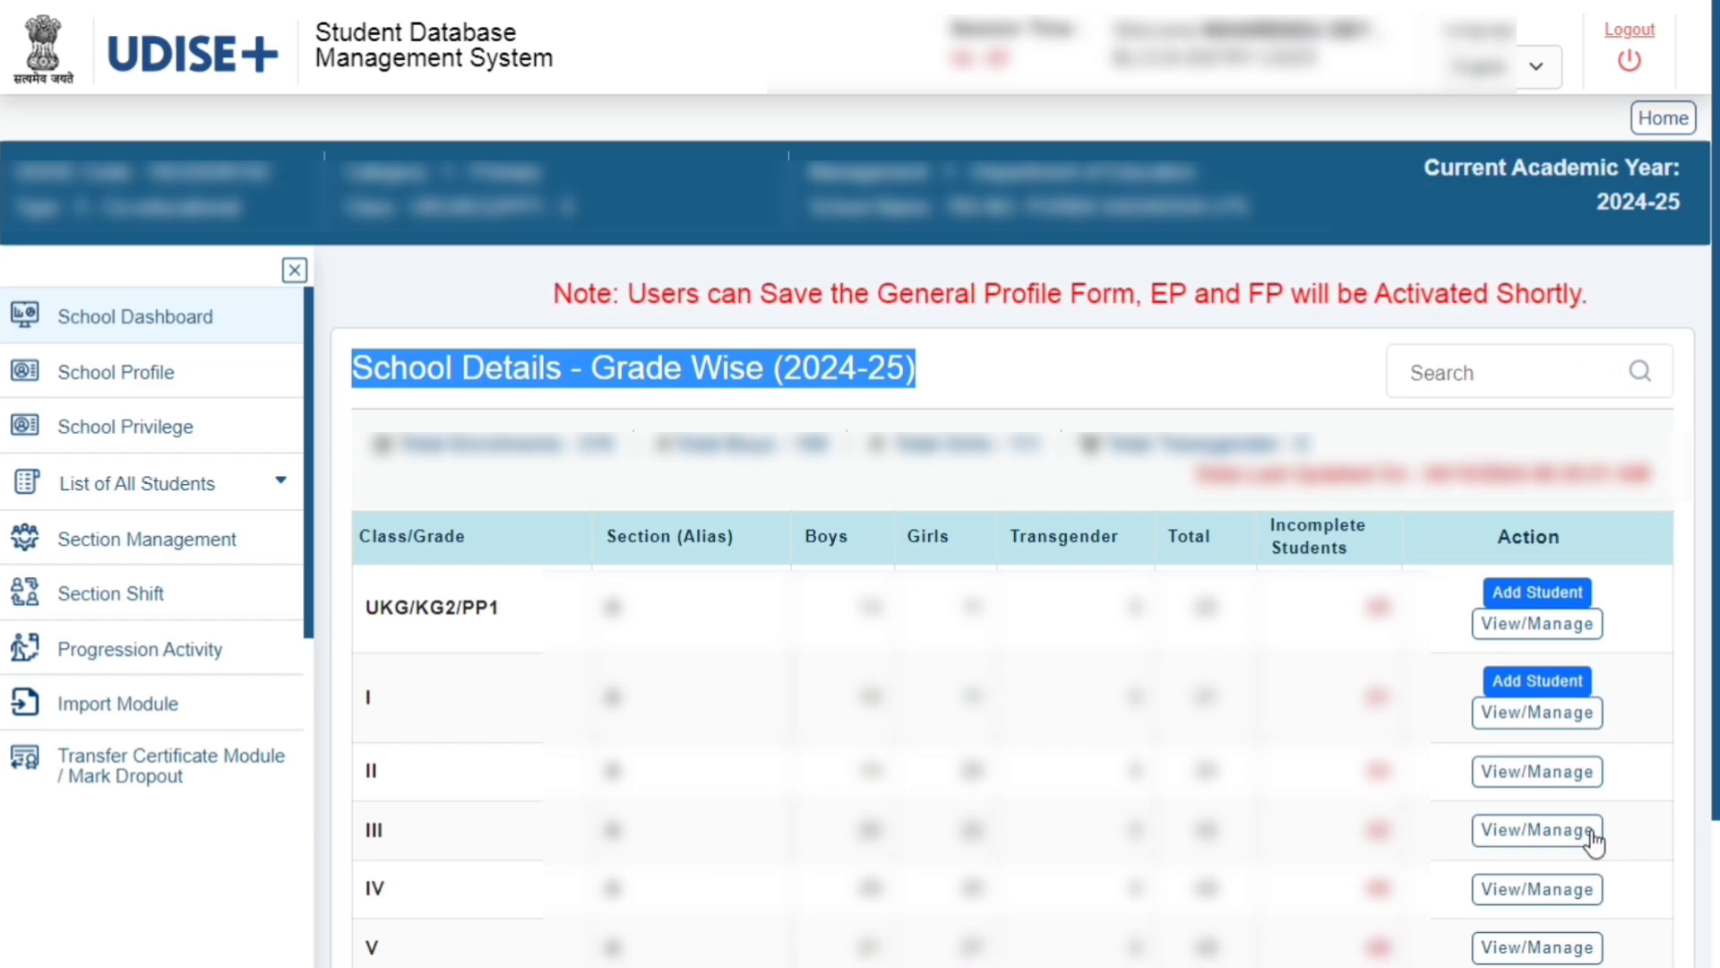
left_click(1538, 830)
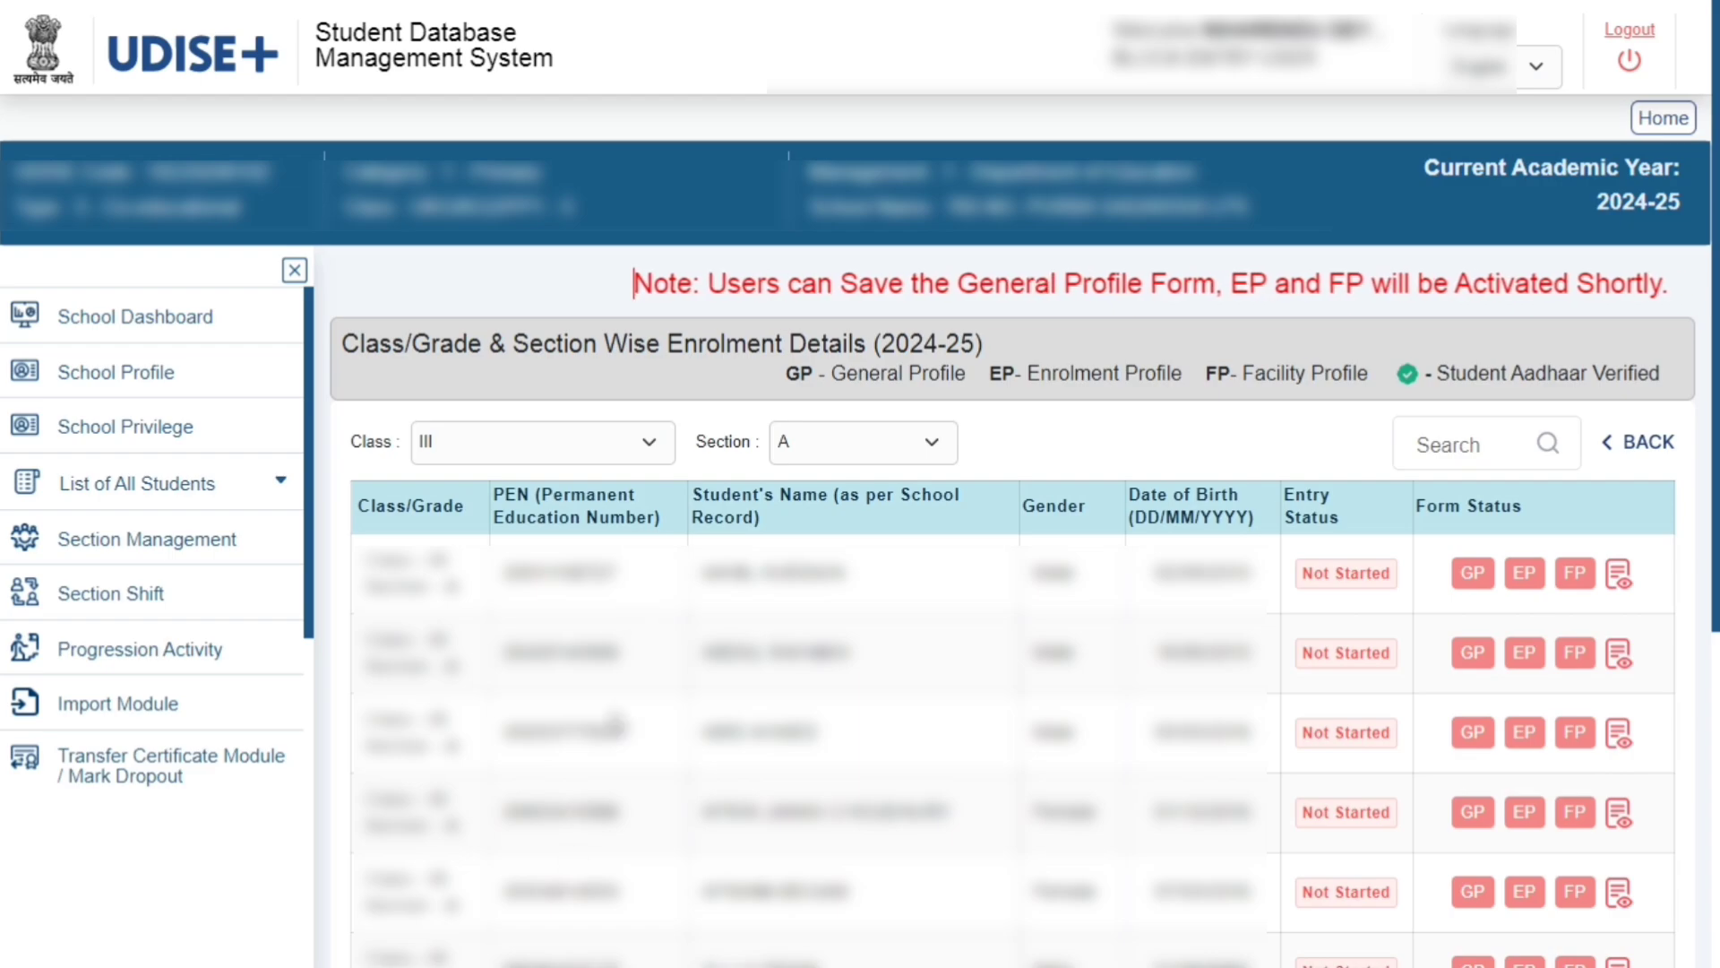
Open the first class III student's General Profile, review it to the end and save it
left_click(1451, 445)
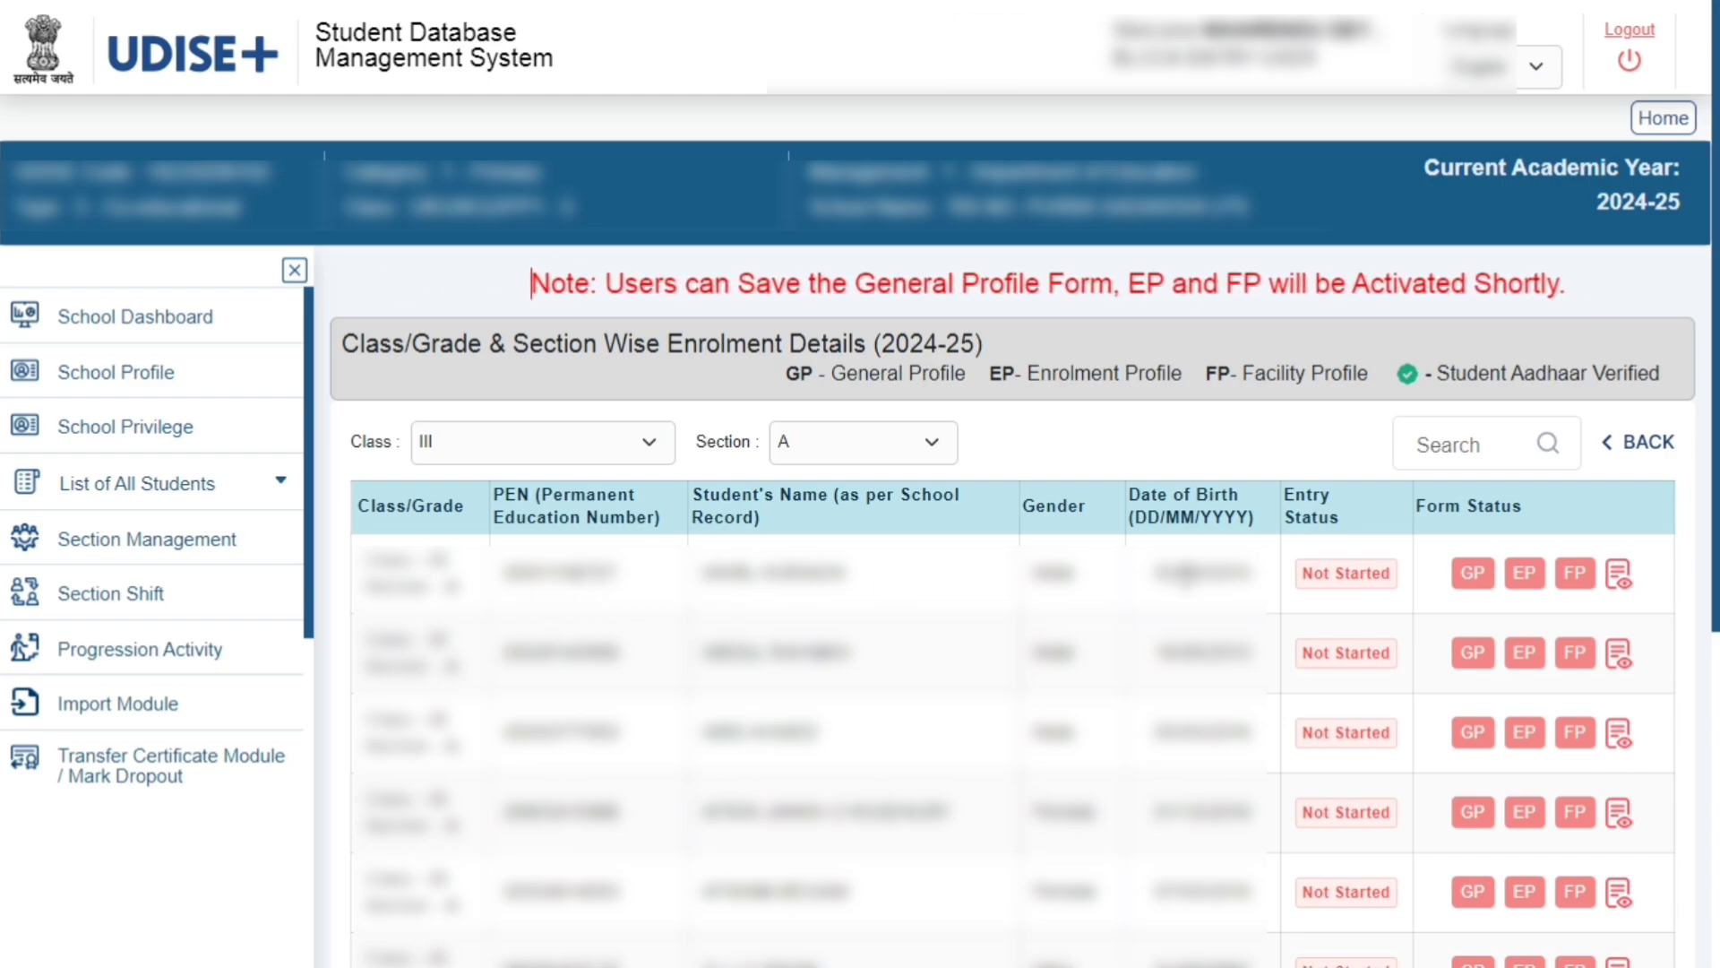
left_click(1473, 582)
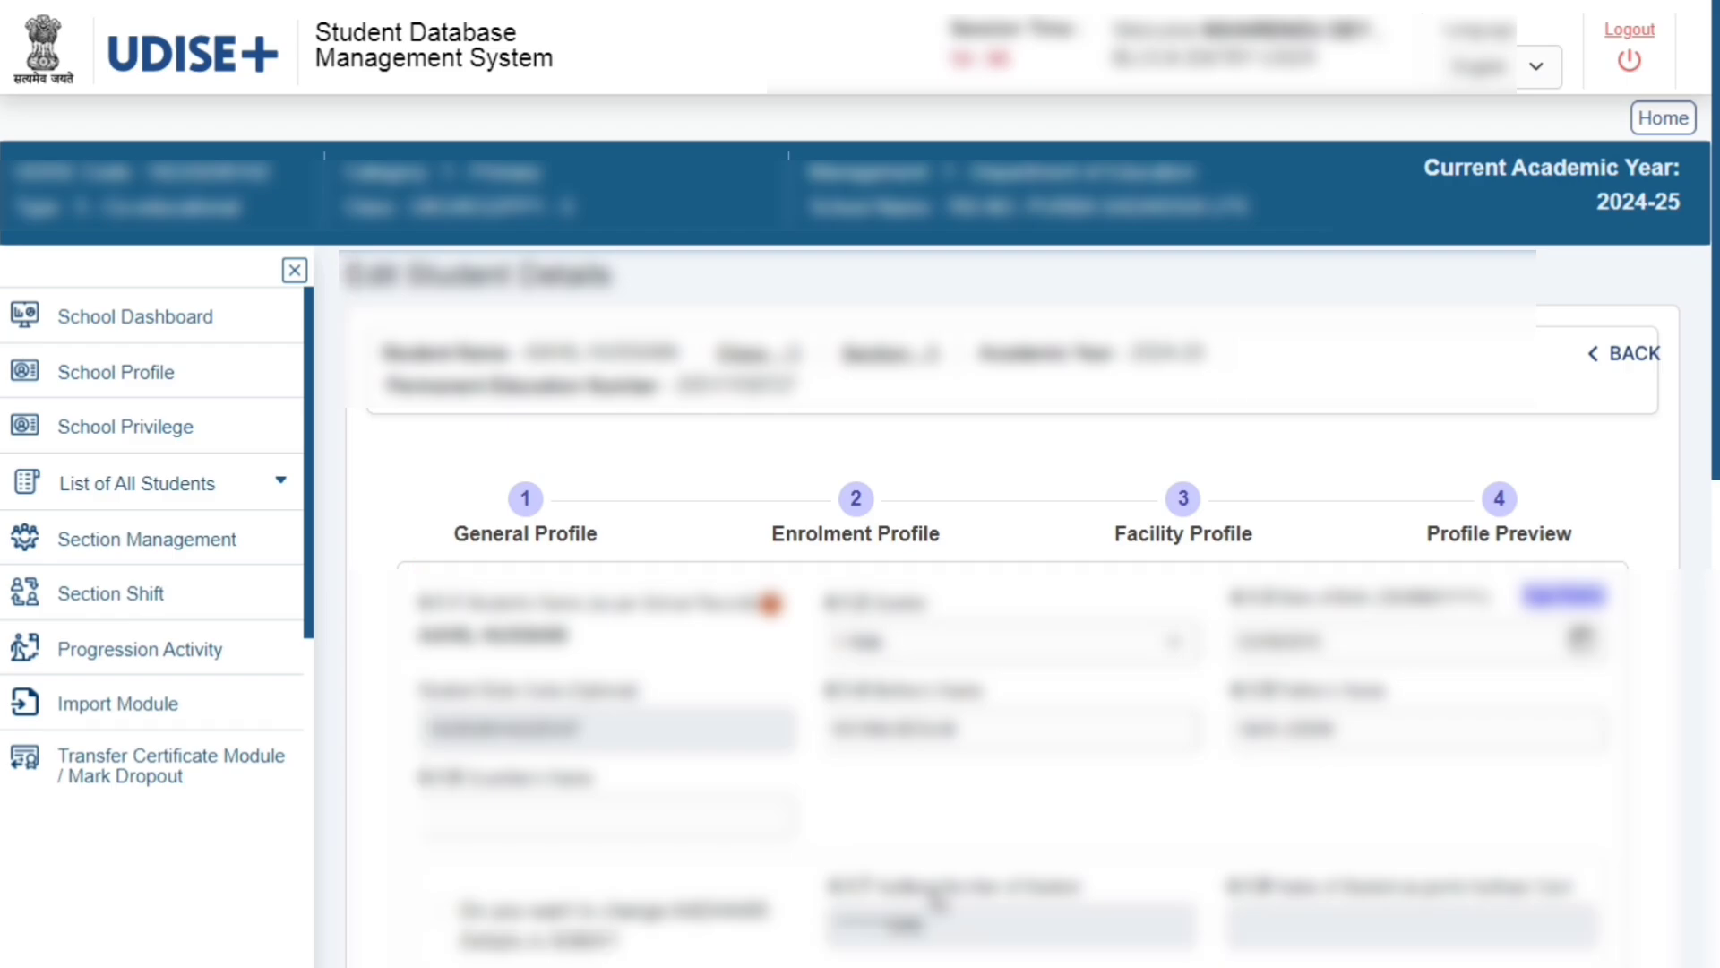
scroll(1700, 415, "down", 7)
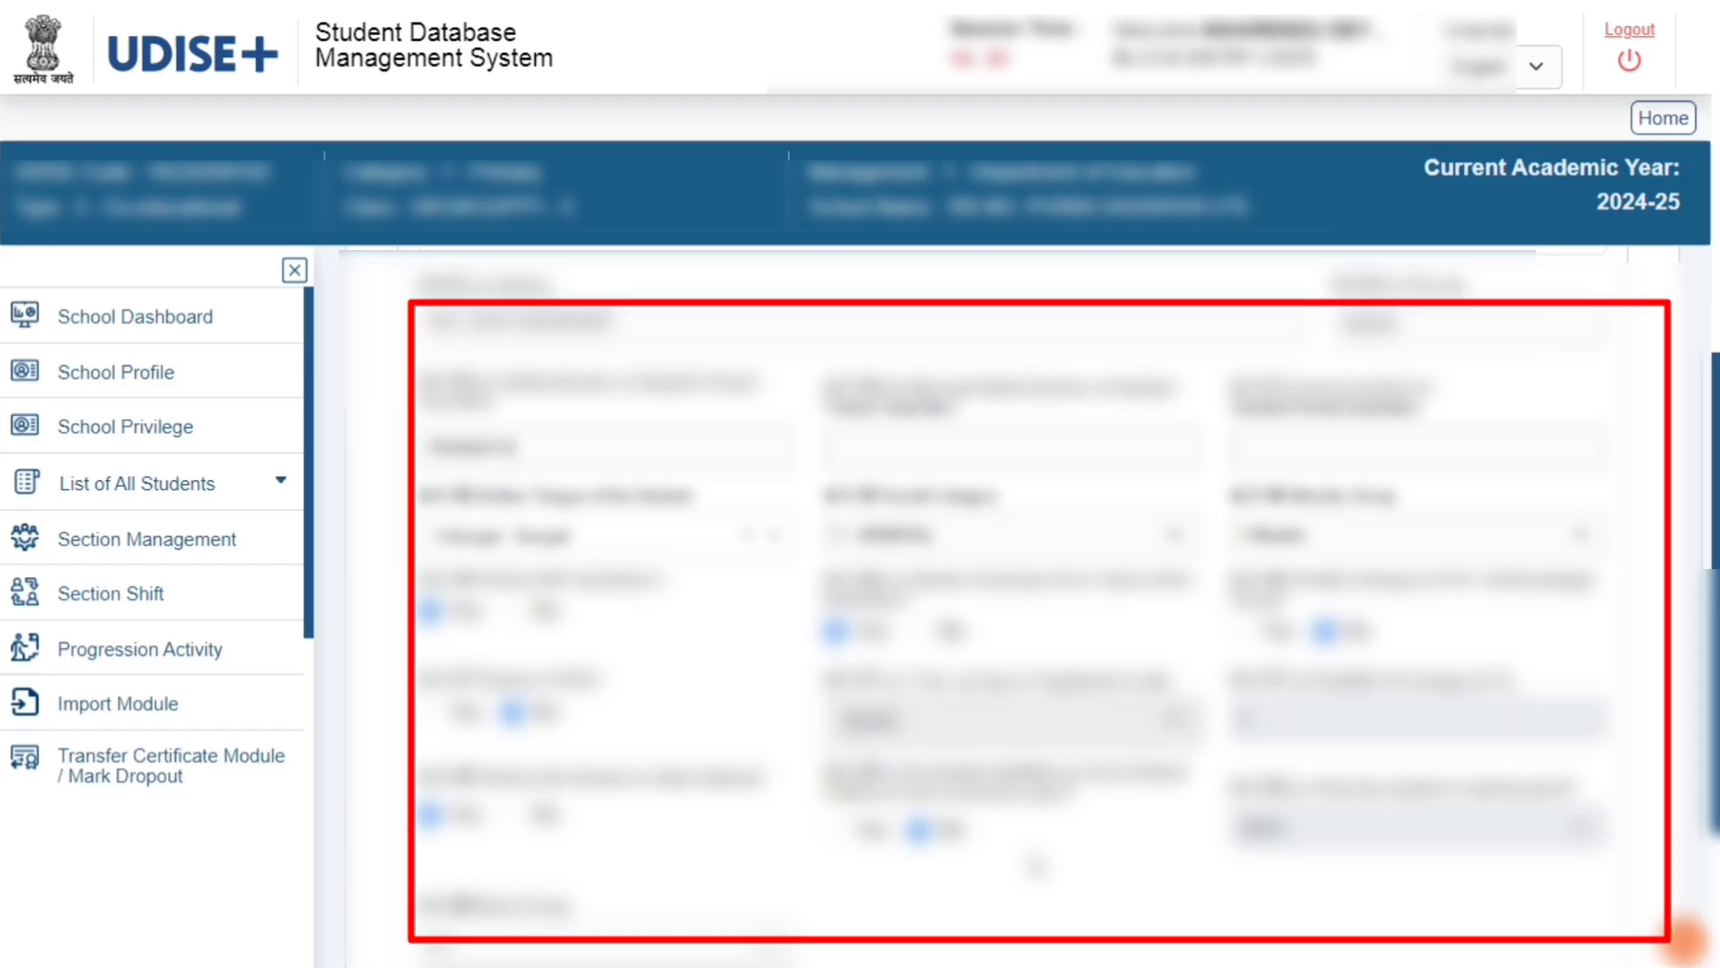
scroll(4, 657, "down", 1)
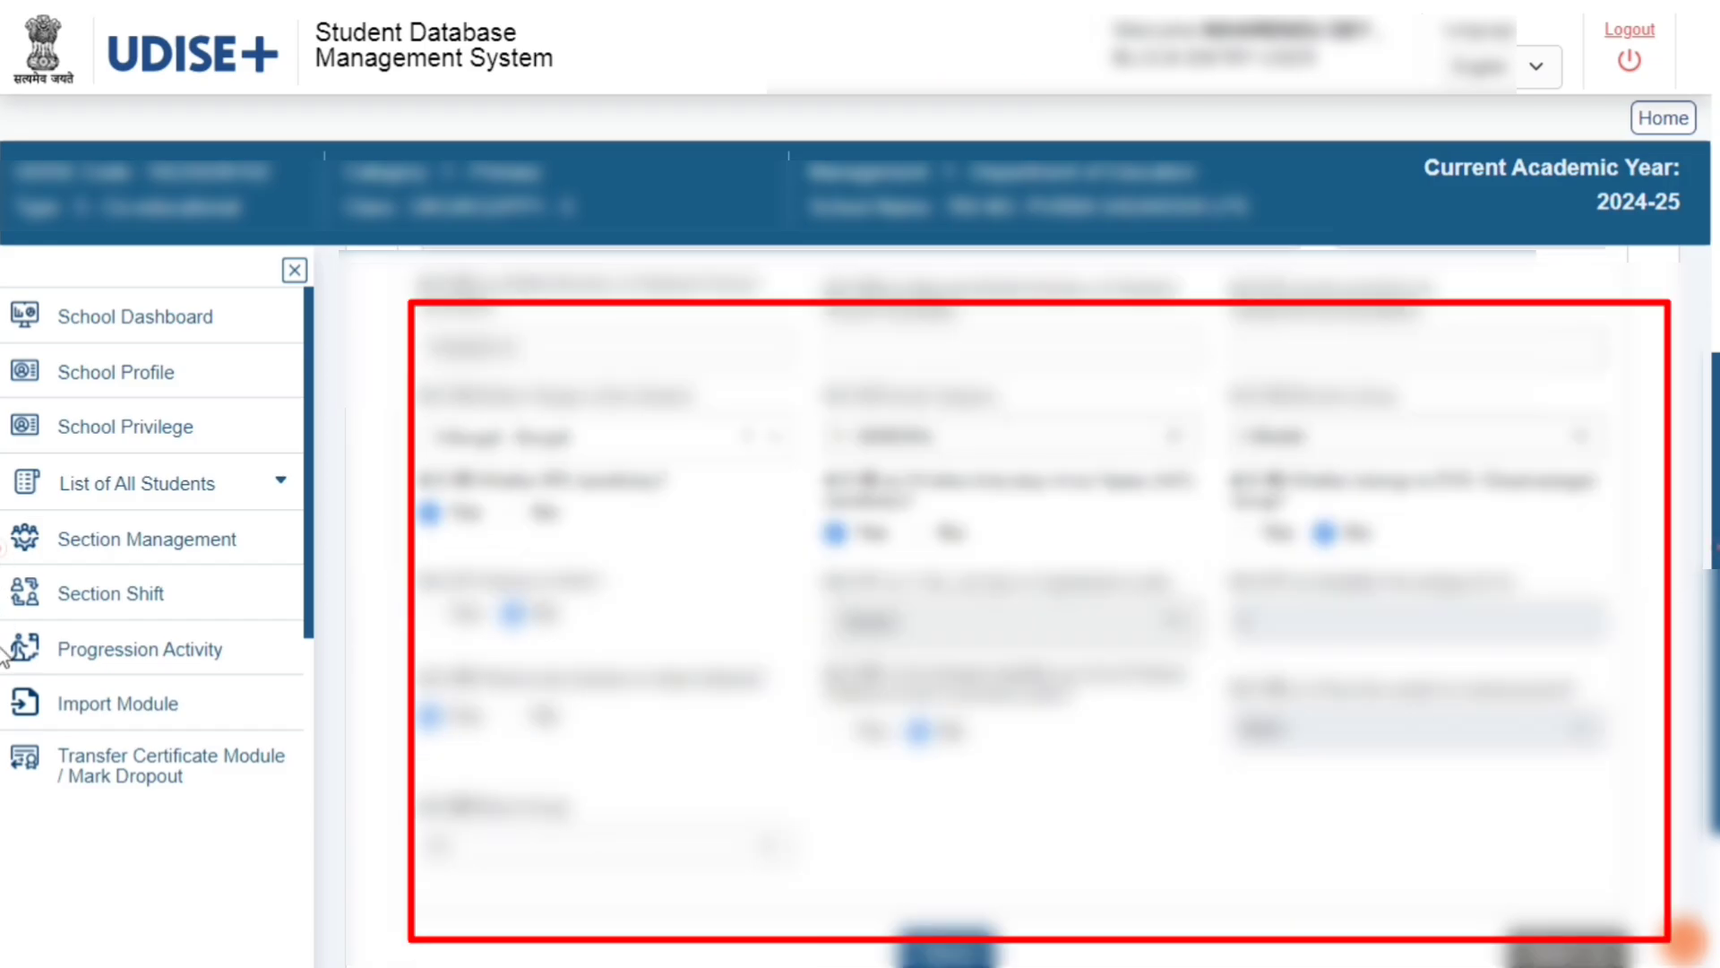
scroll(4, 656, "down", 2)
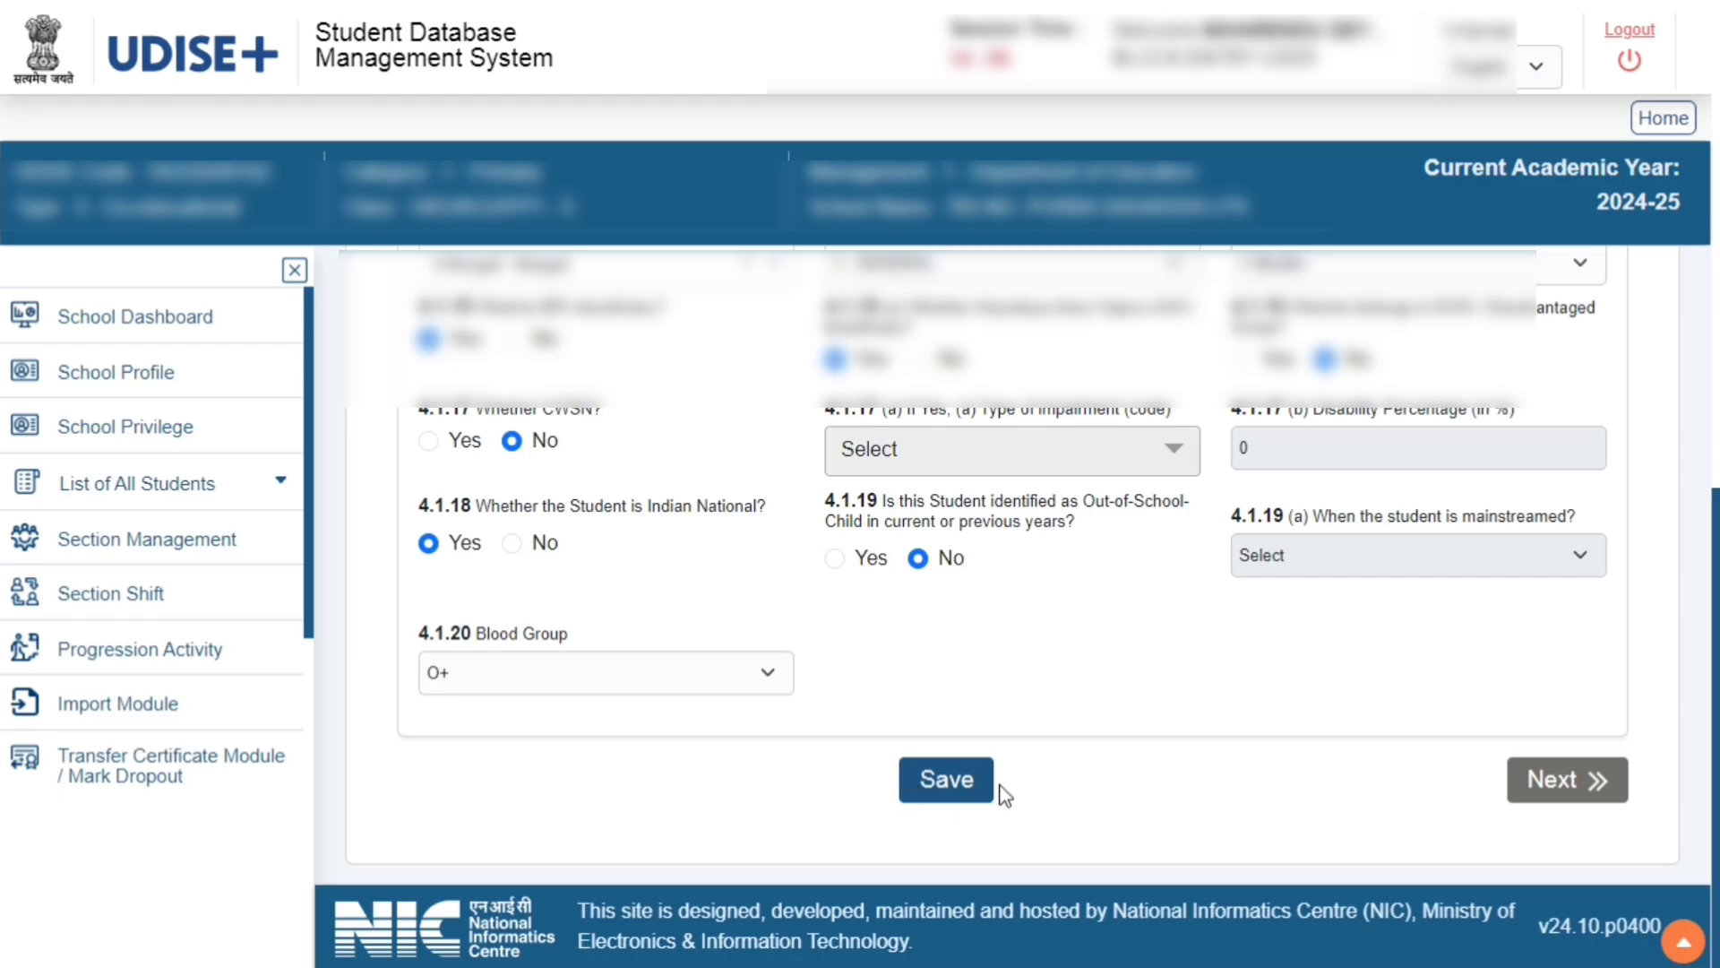
left_click(957, 800)
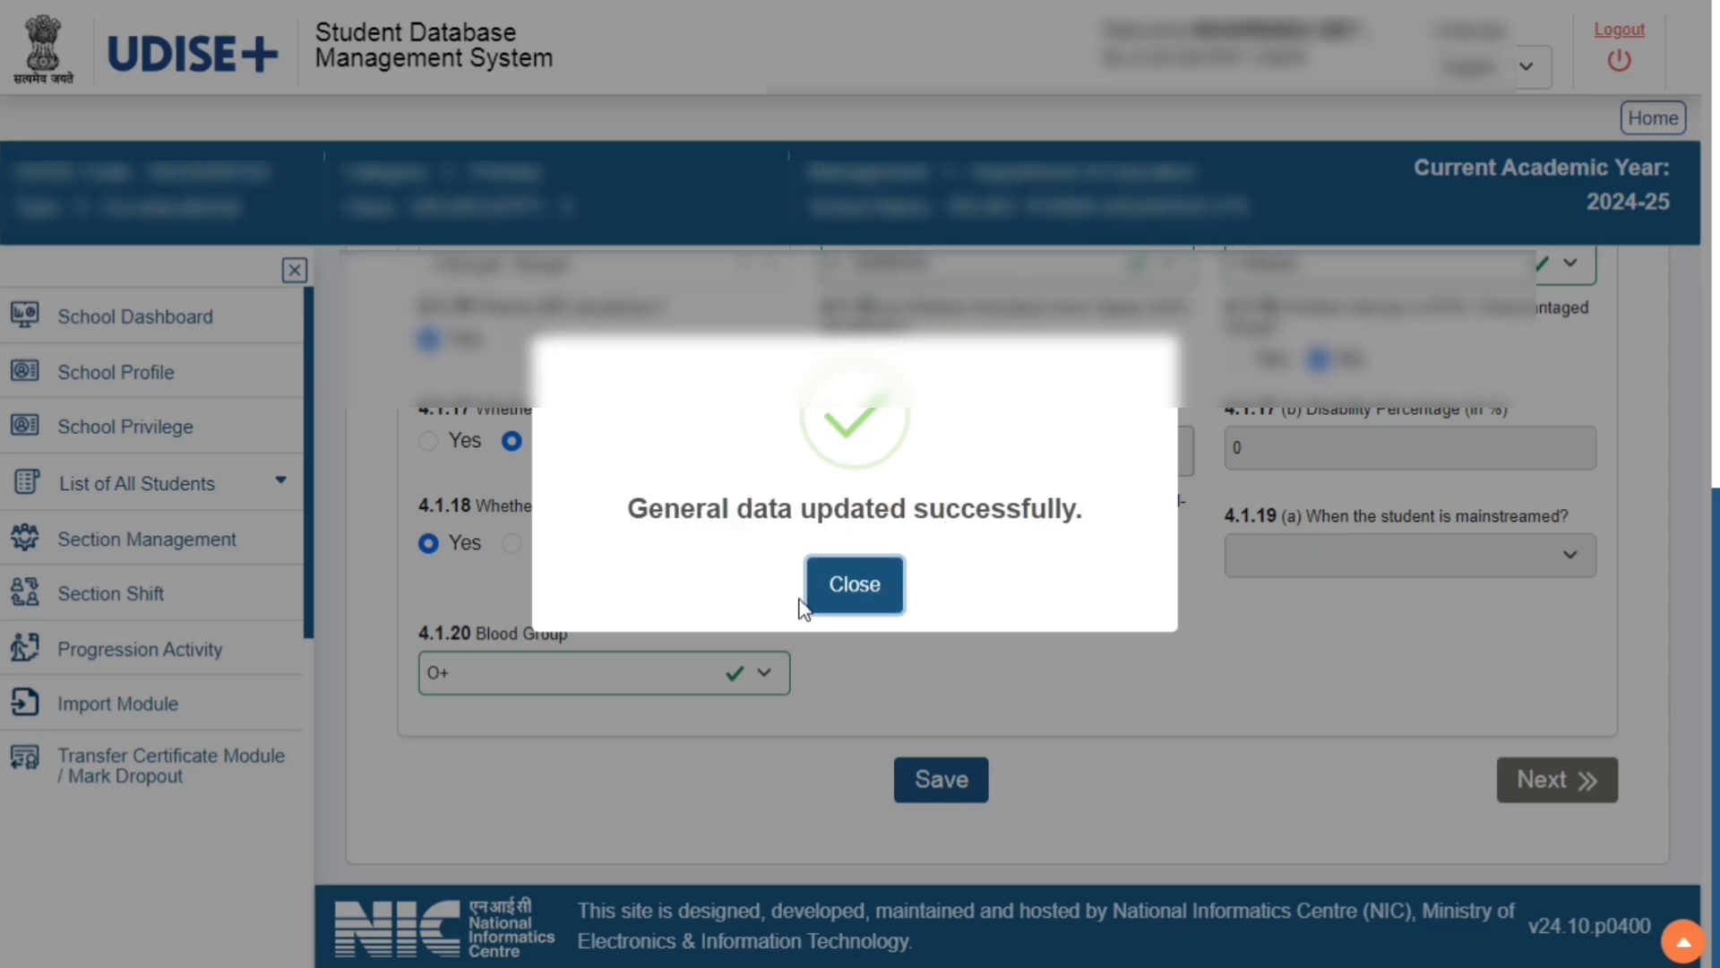
left_click(858, 591)
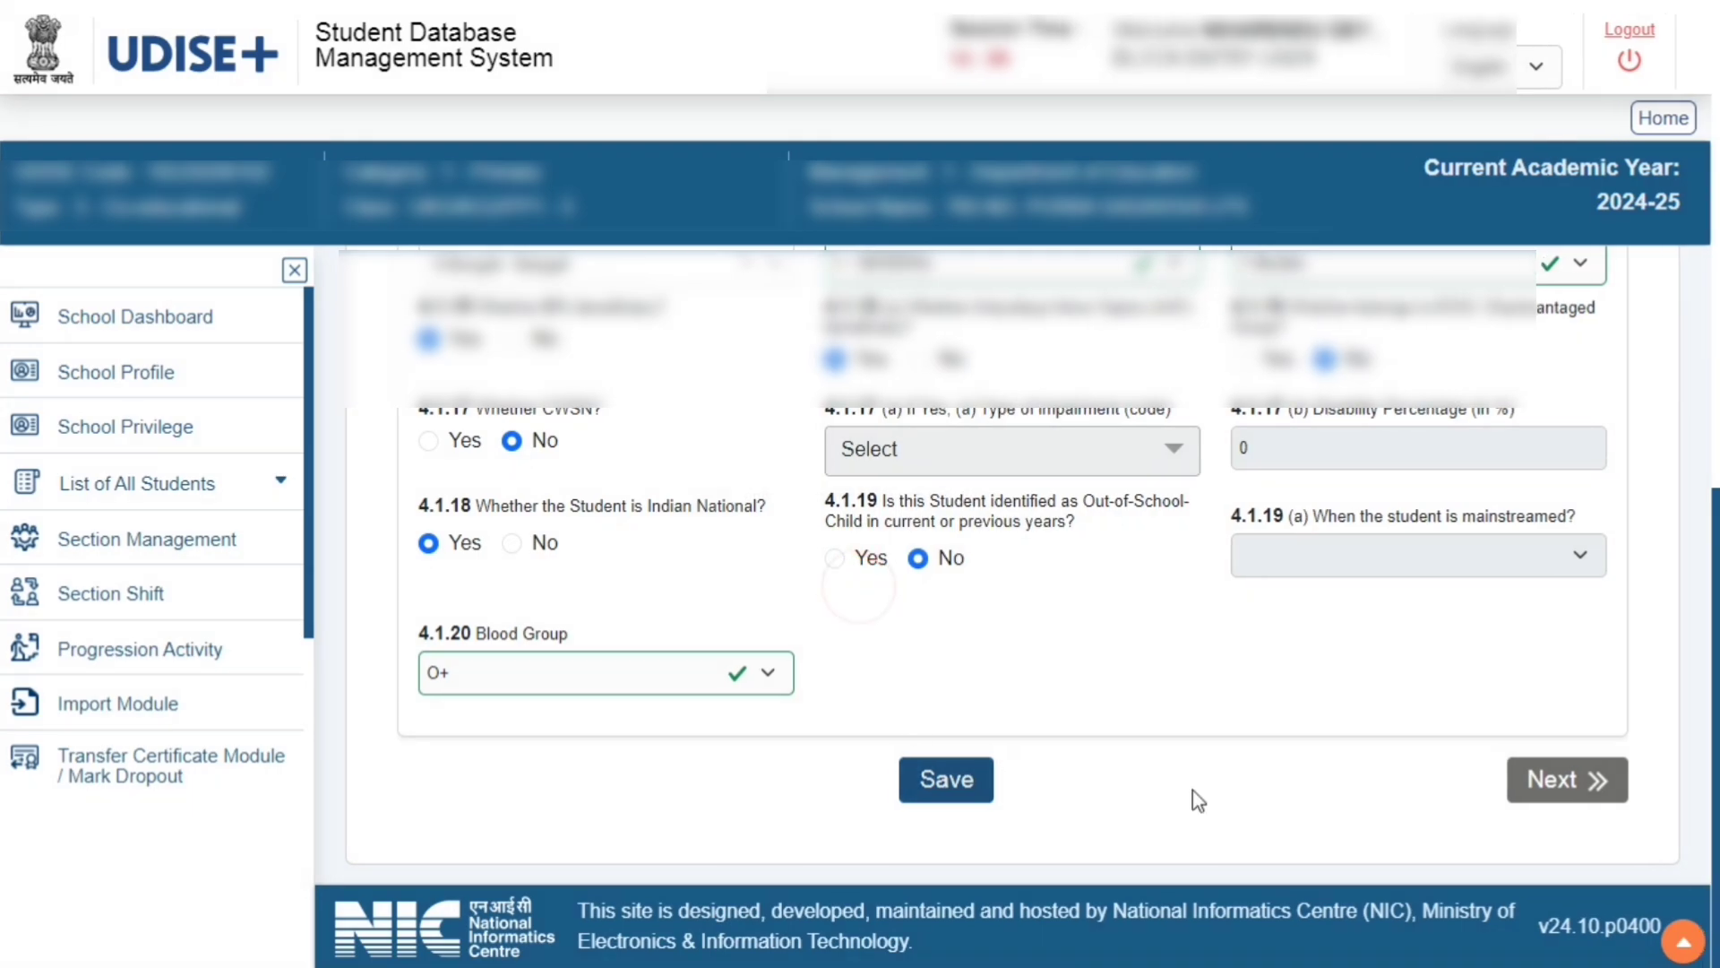
Move to the Enrolment Profile, set the language group studied to Bengali_English, and save it
left_click(1534, 793)
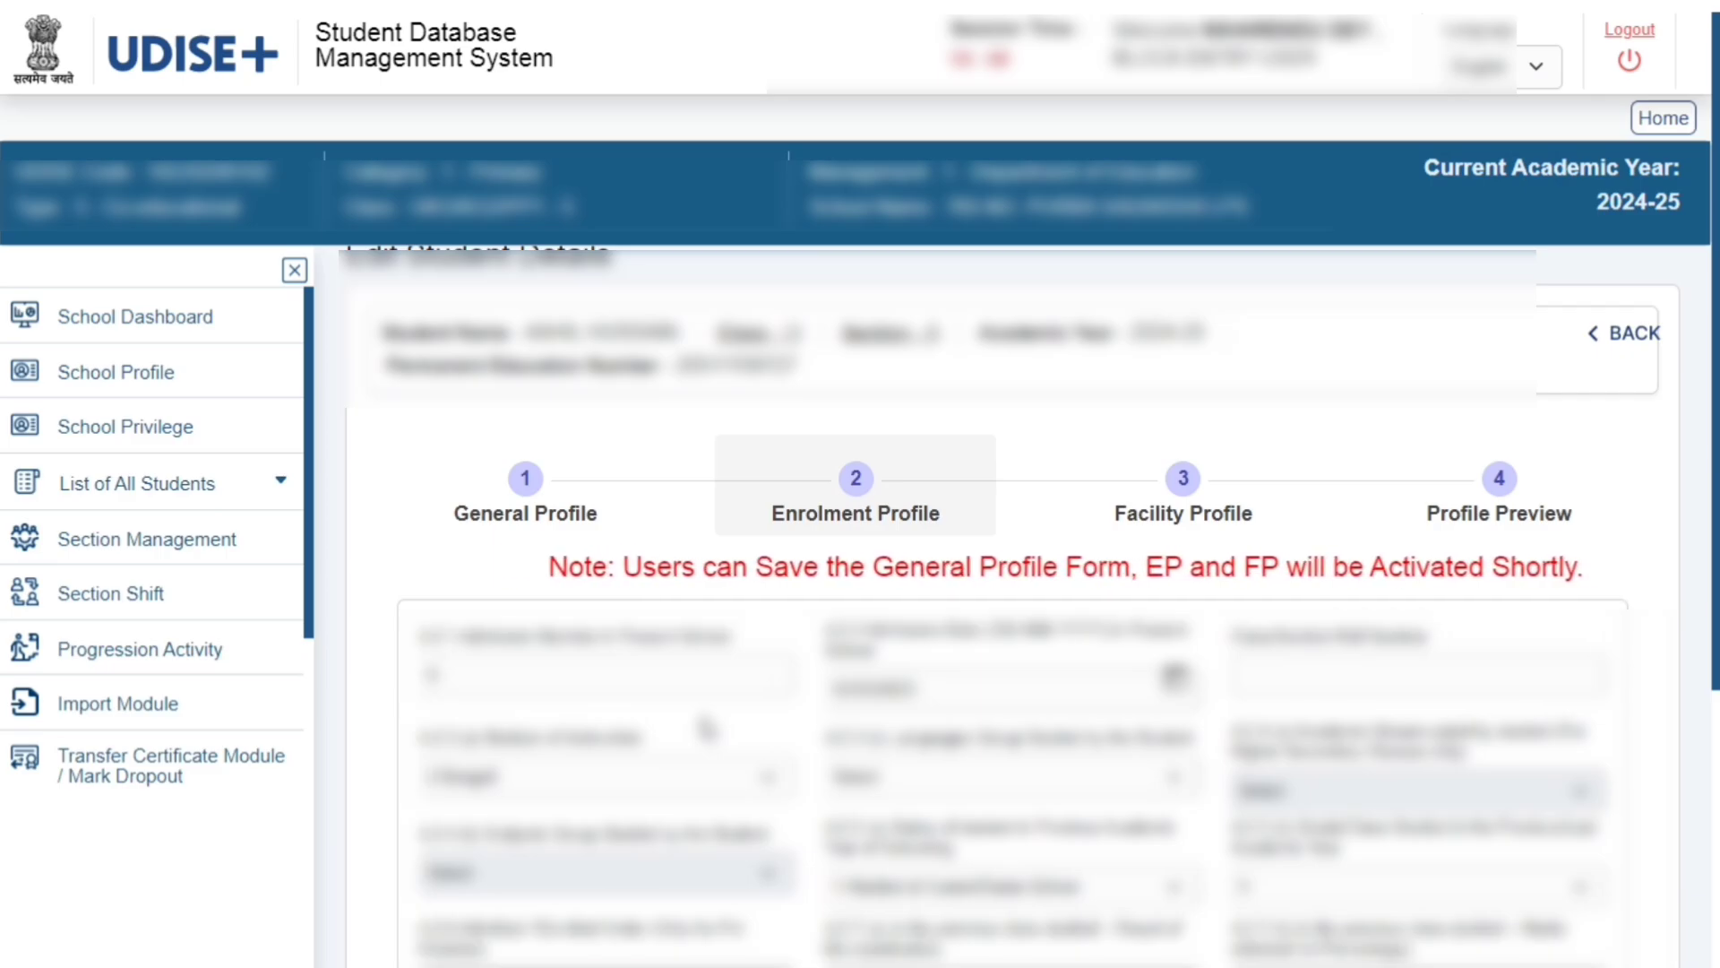
scroll(710, 721, "down", 5)
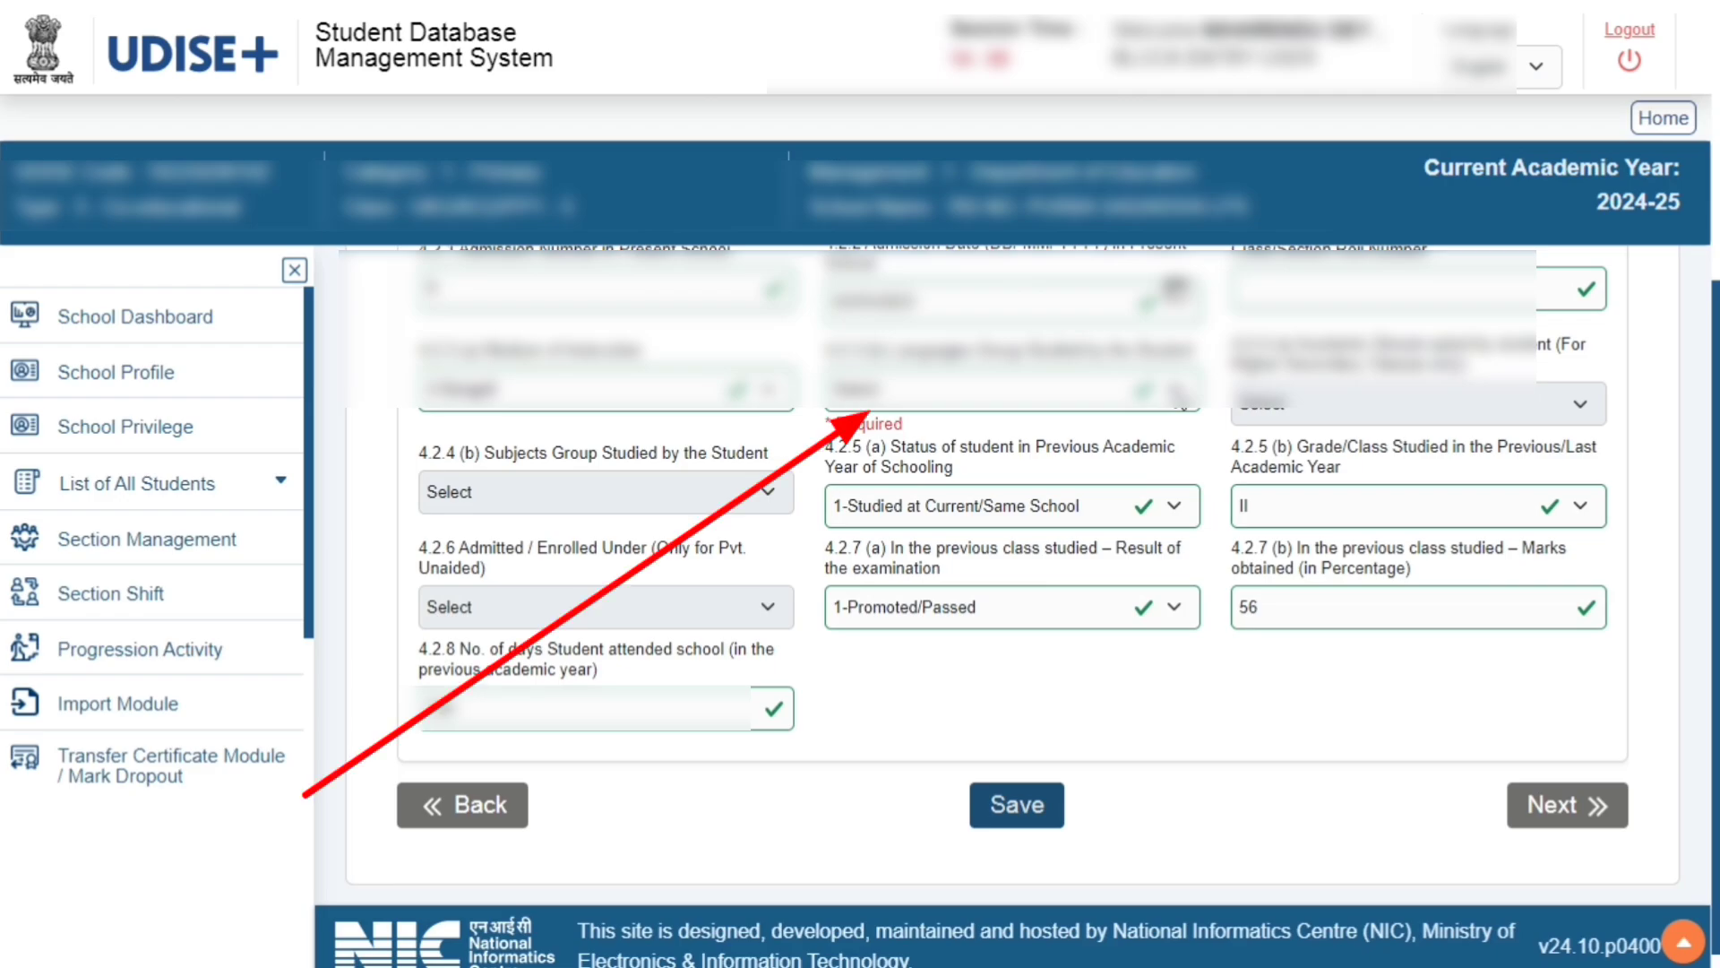
left_click(1174, 392)
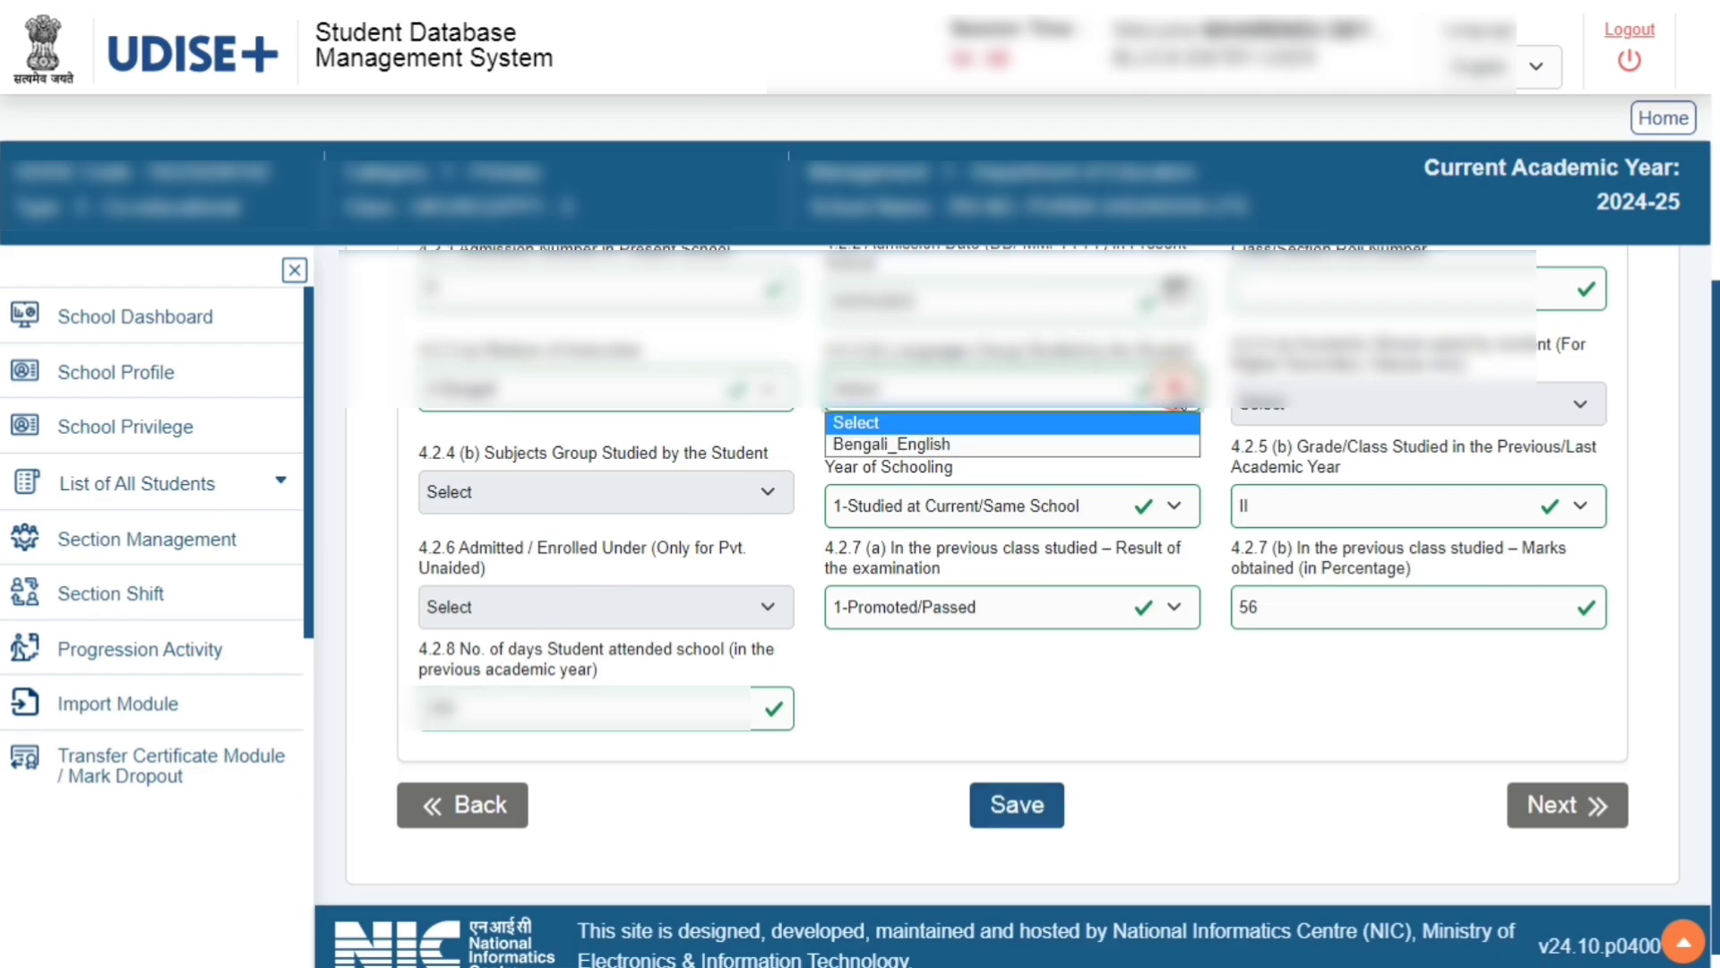
left_click(1133, 444)
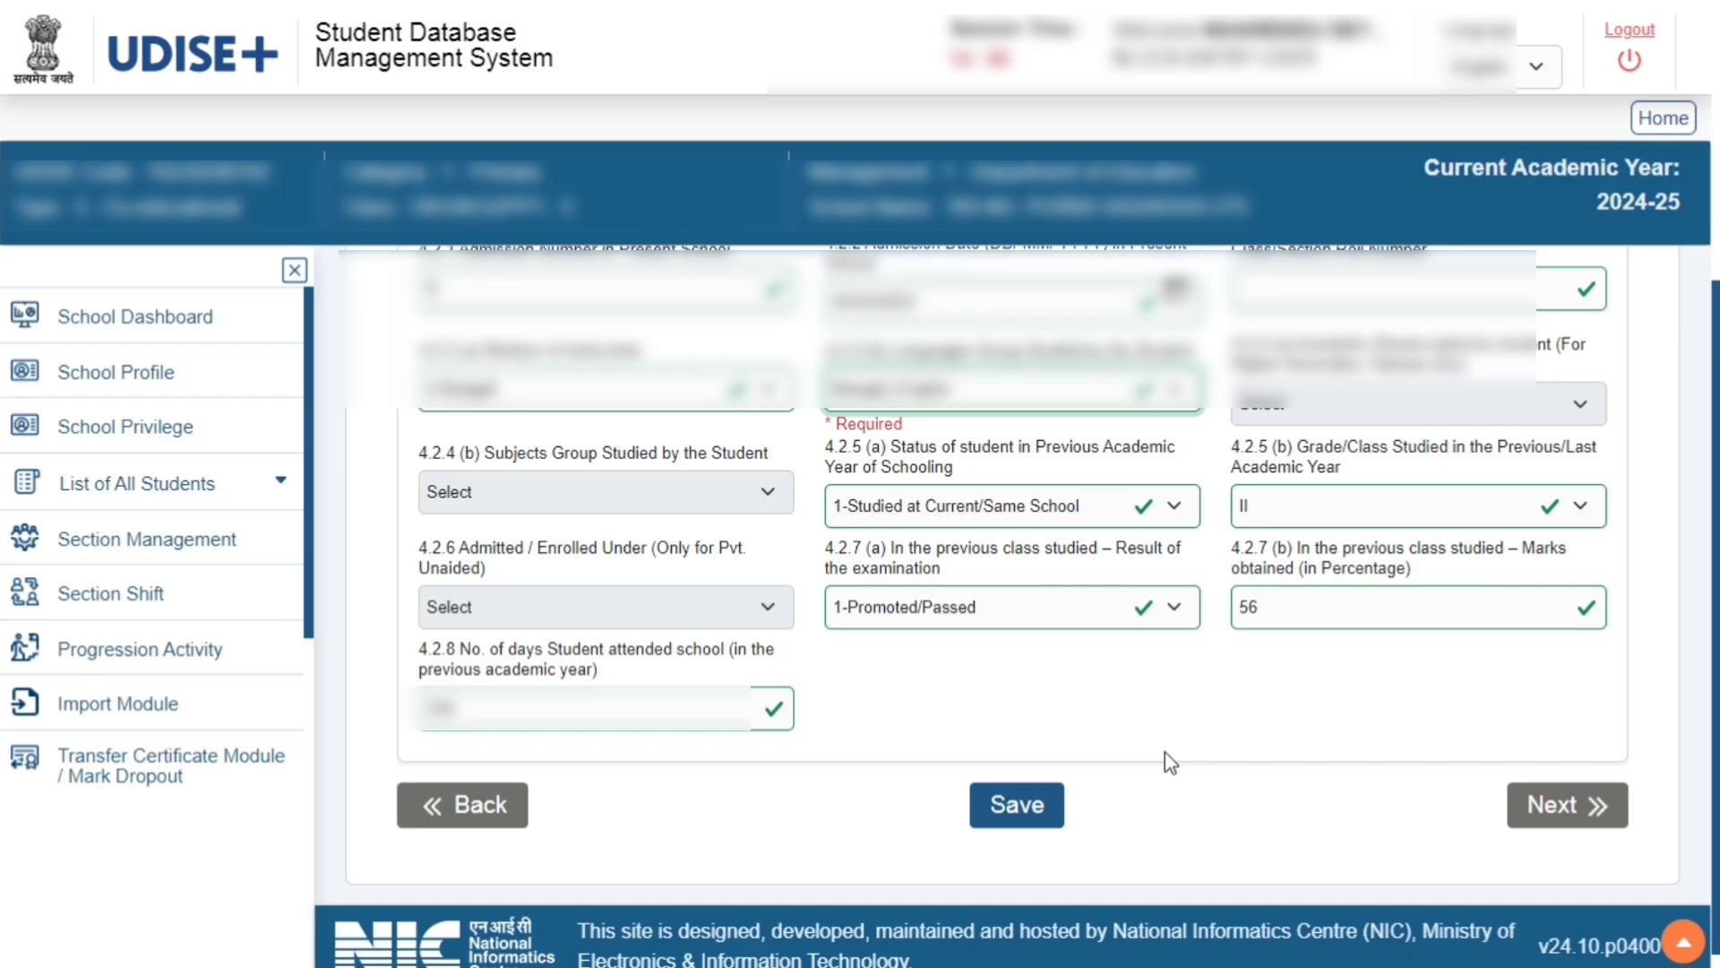
left_click(1011, 809)
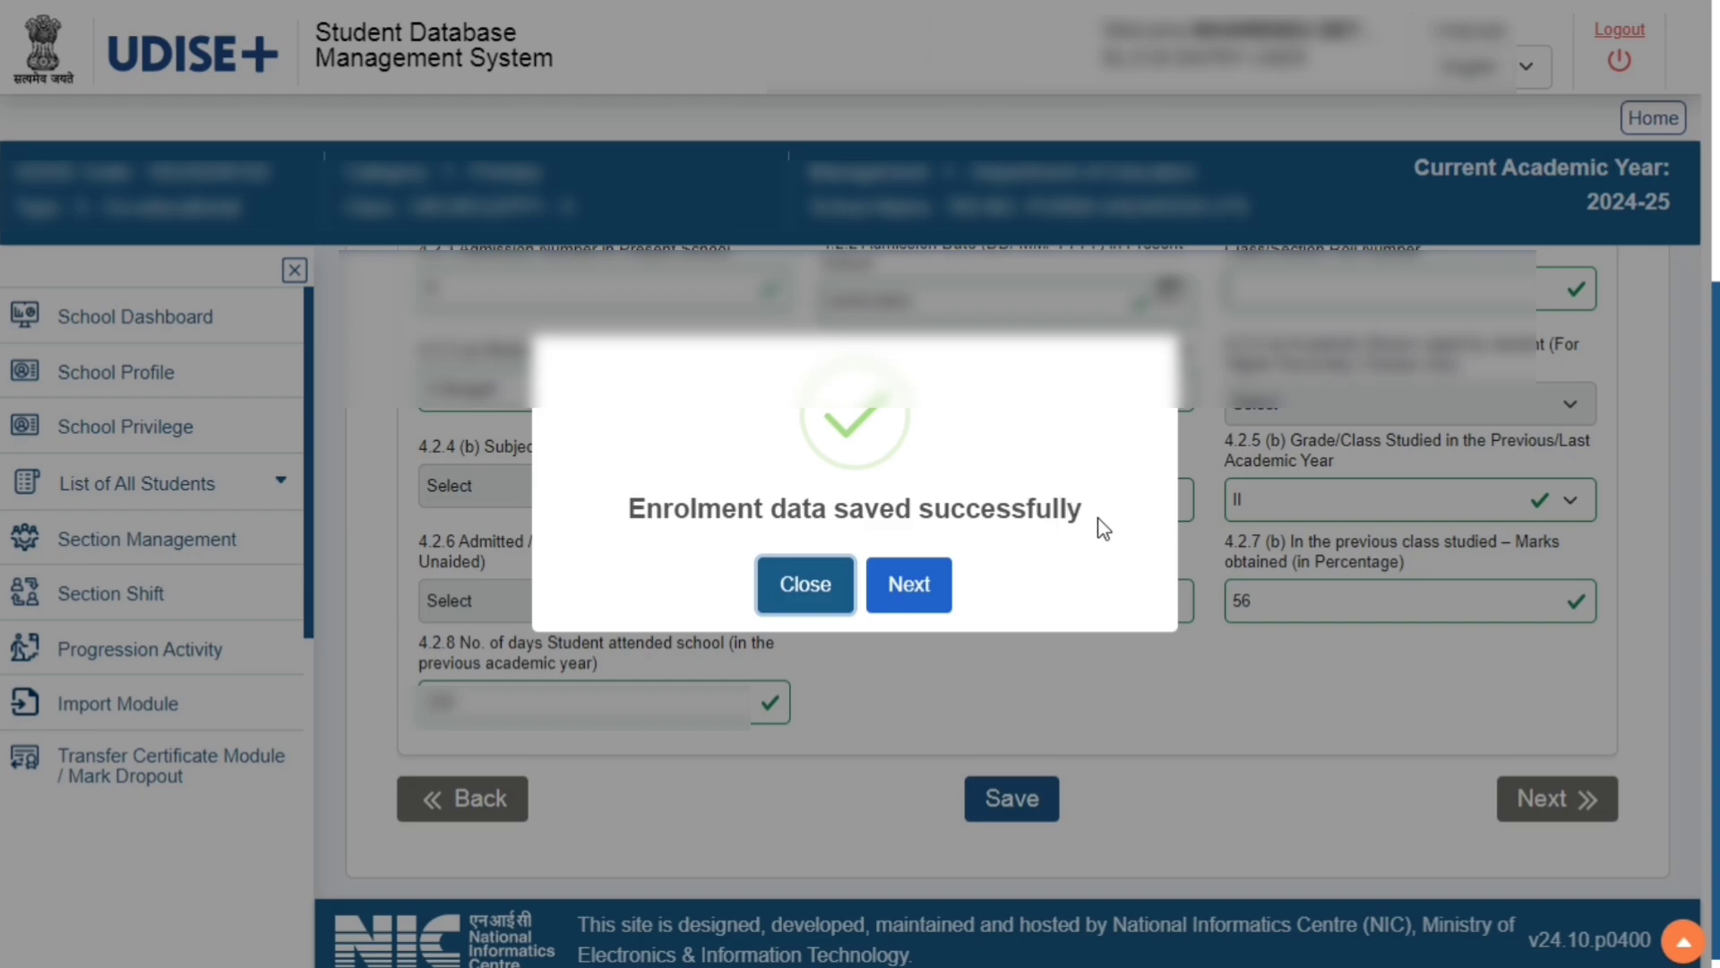
Proceed to the Facility Profile and examine its required questions, including distance to school and parent's education level
left_click(909, 587)
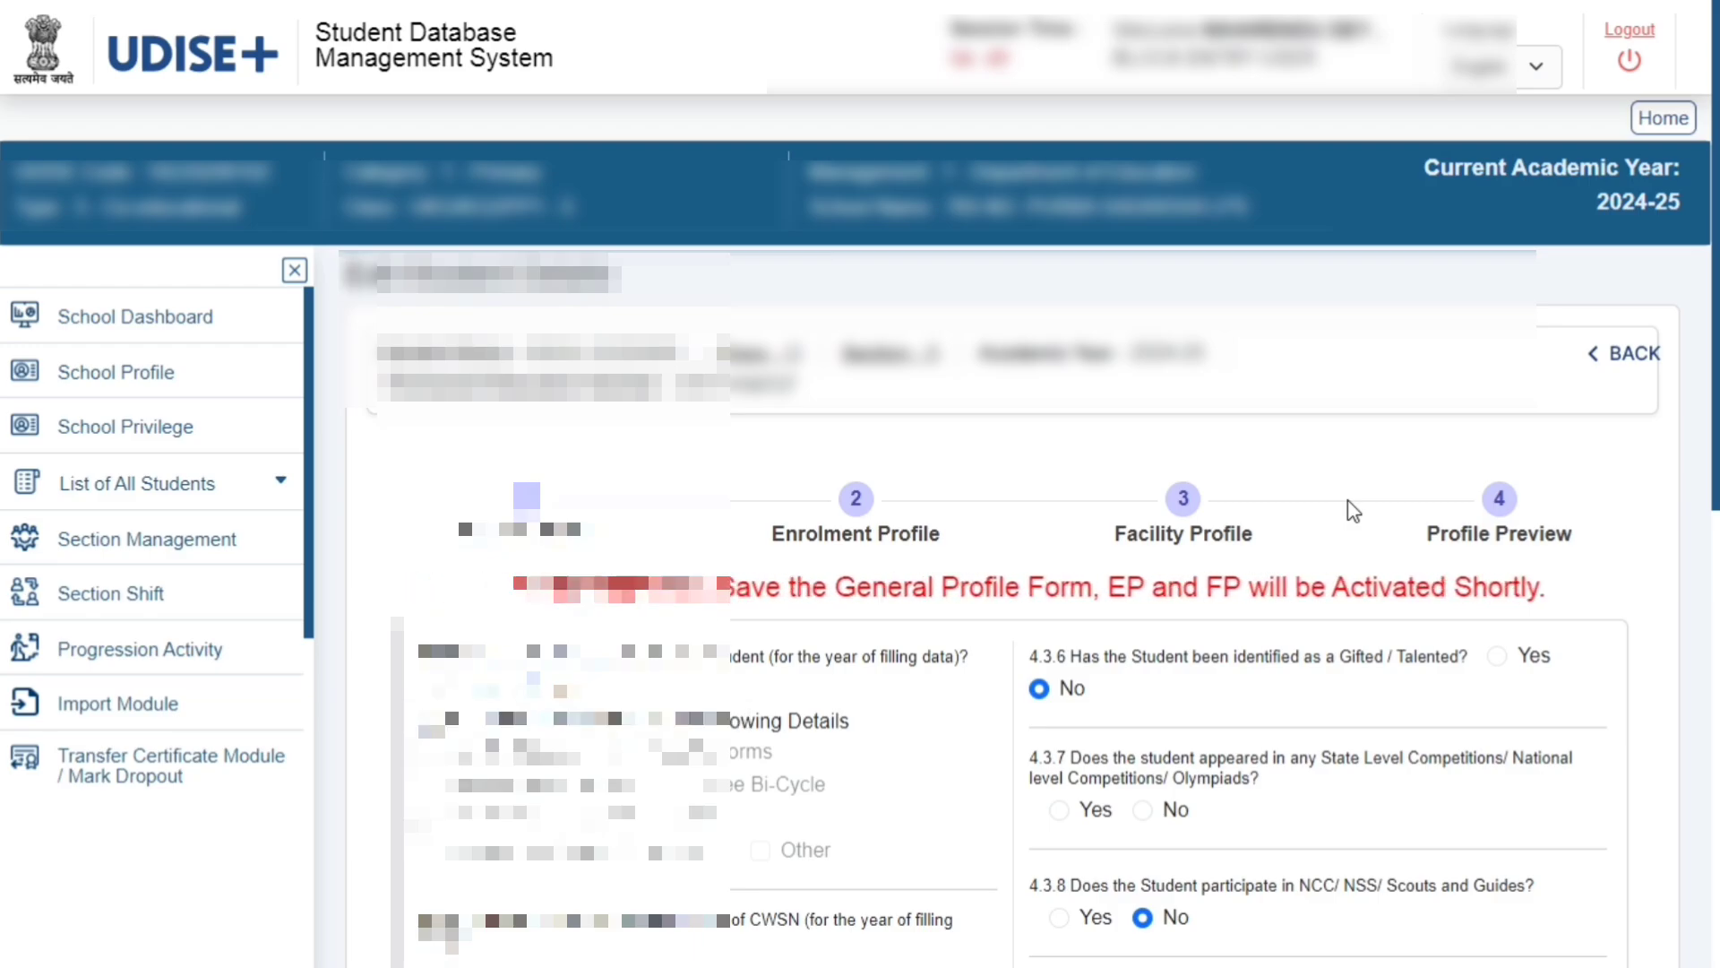
scroll(1349, 515, "down", 3)
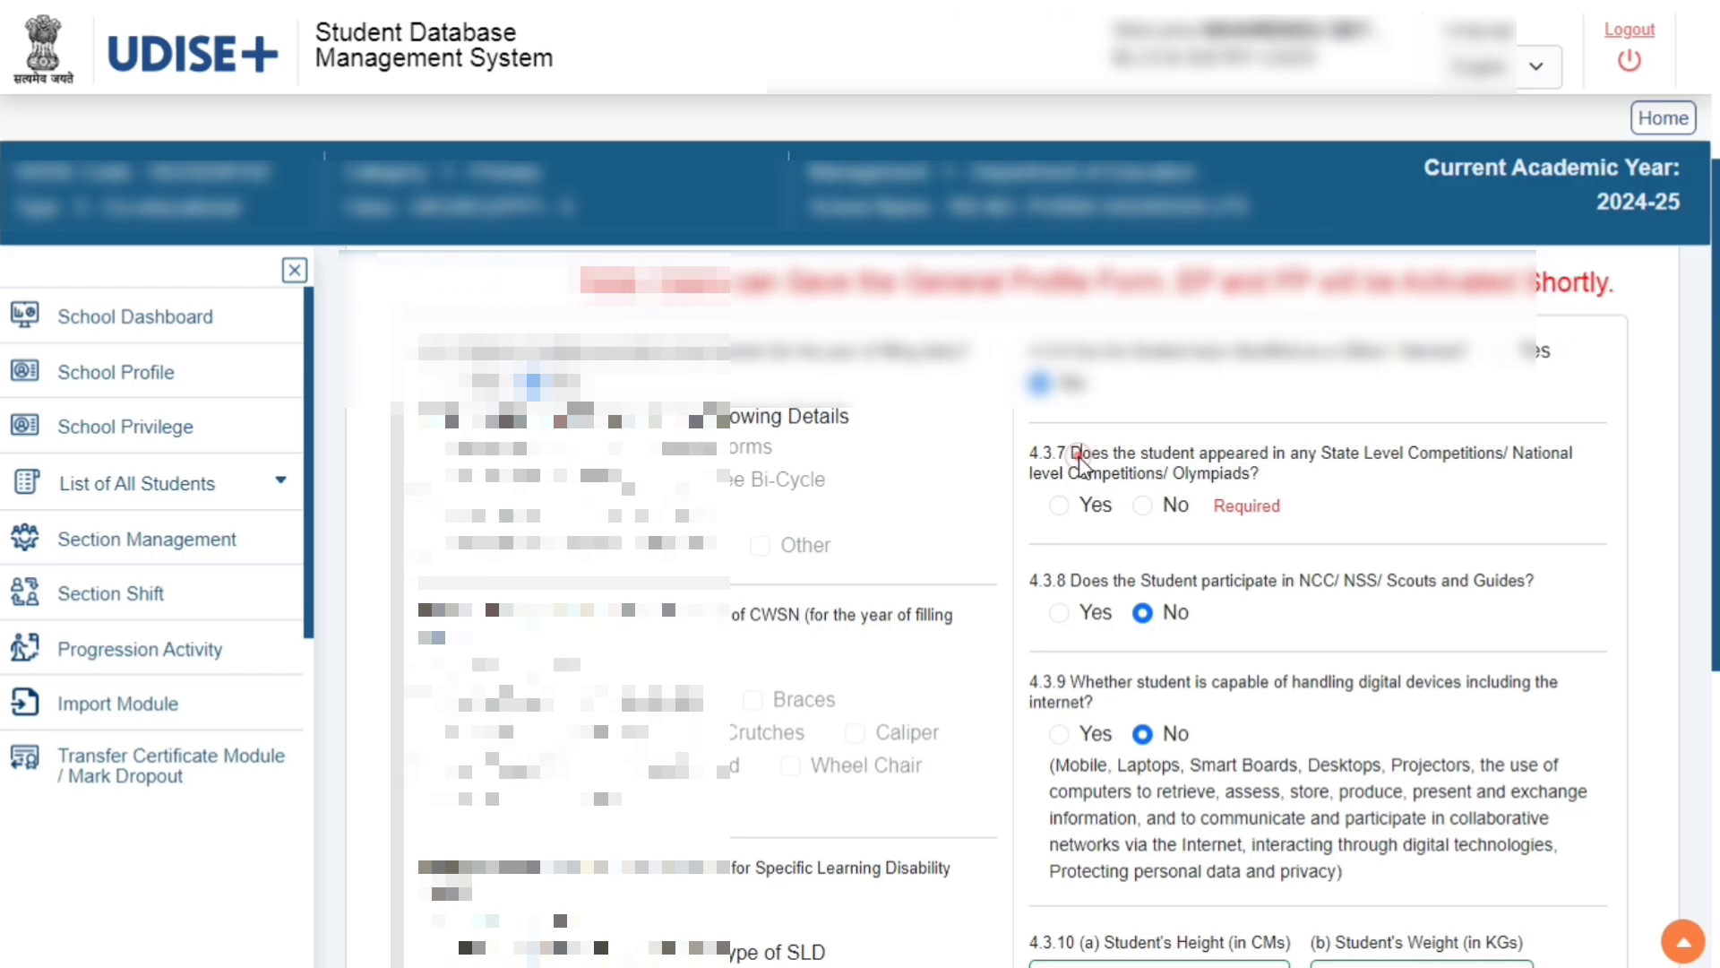
left_click_drag(1080, 457, 1576, 459)
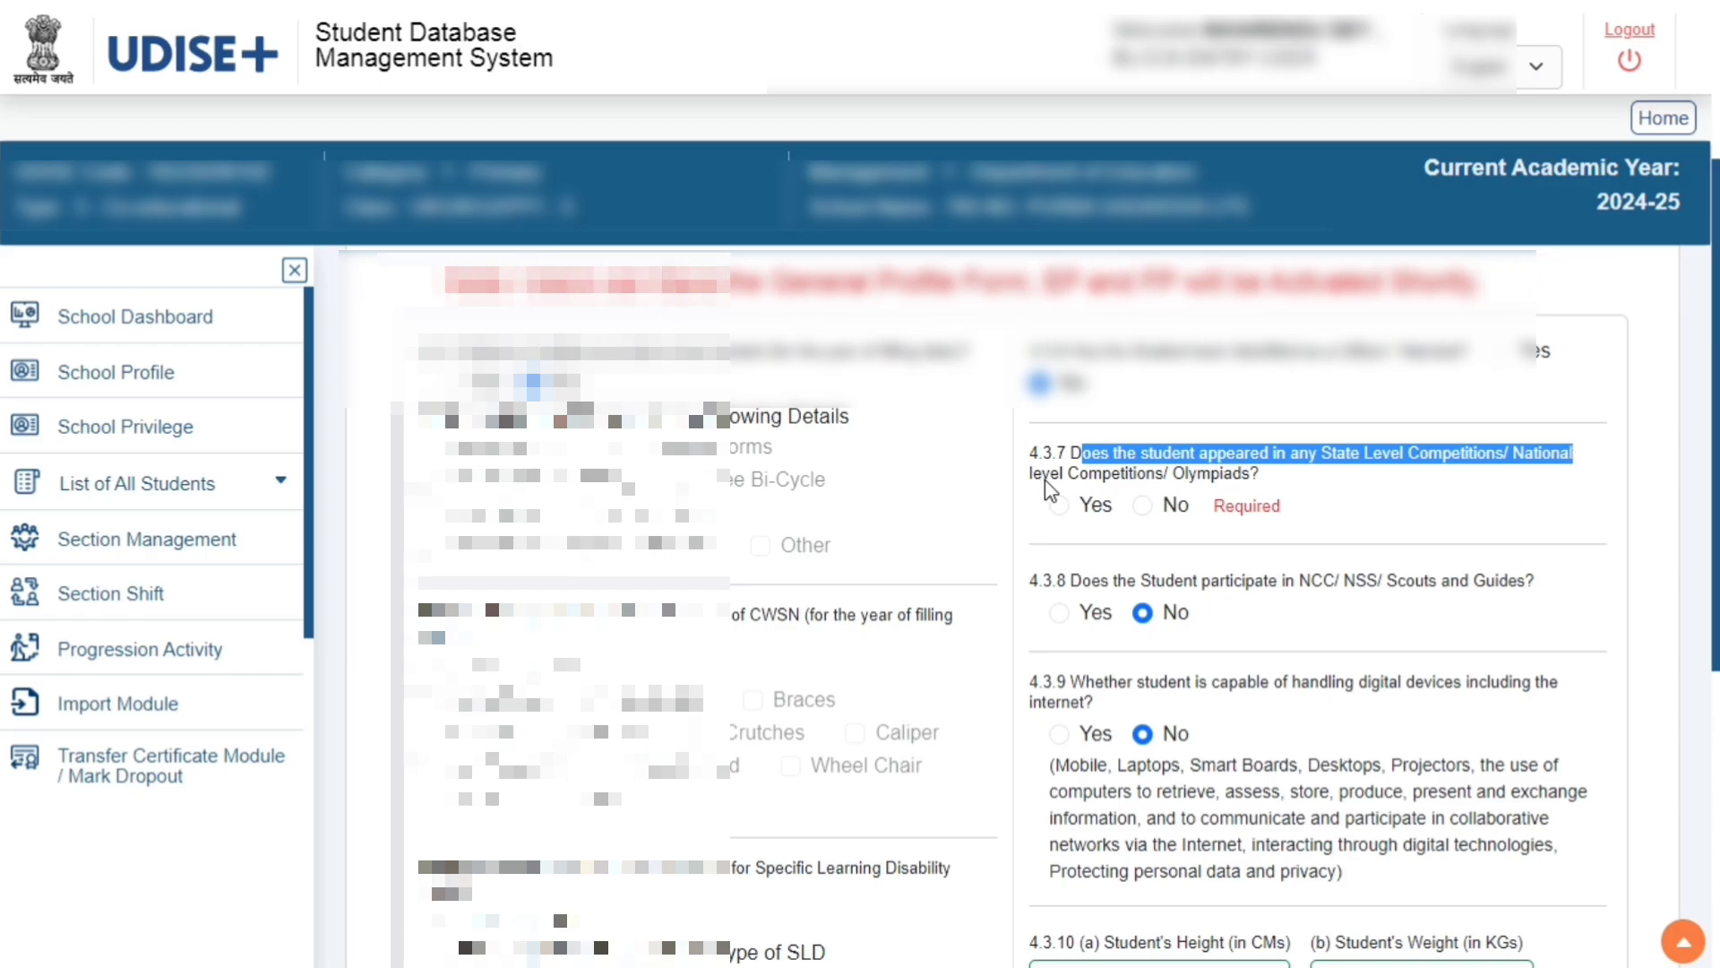
left_click_drag(1042, 473, 1254, 475)
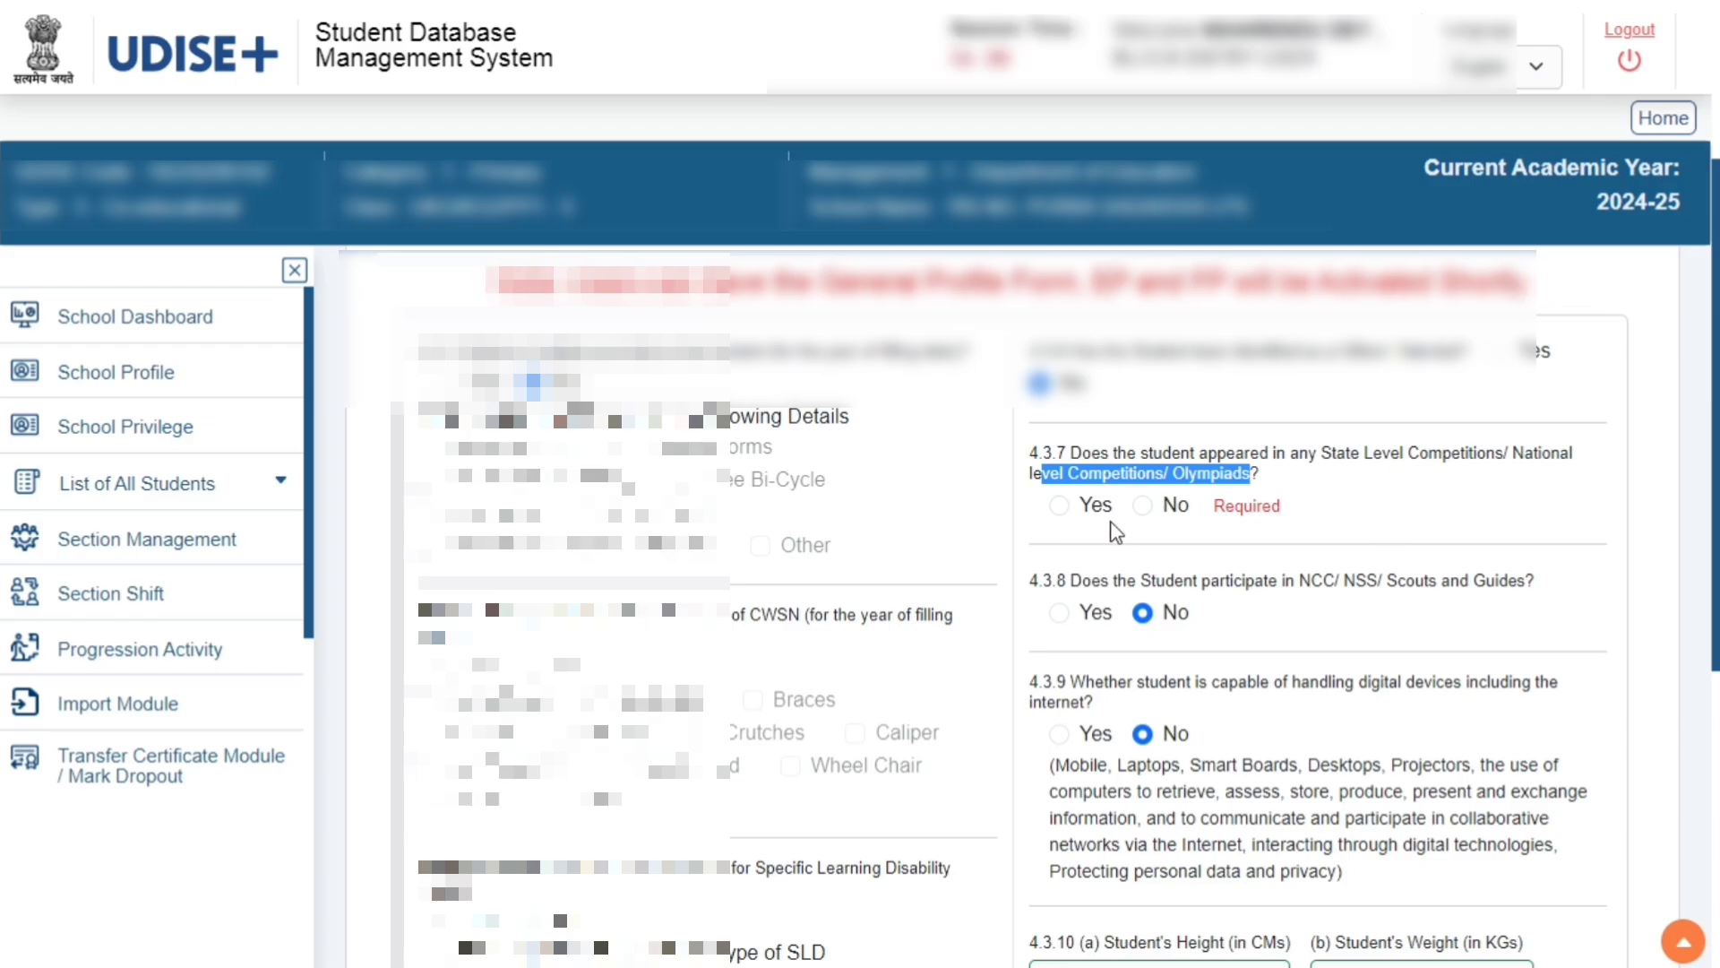
scroll(1188, 562, "down", 5)
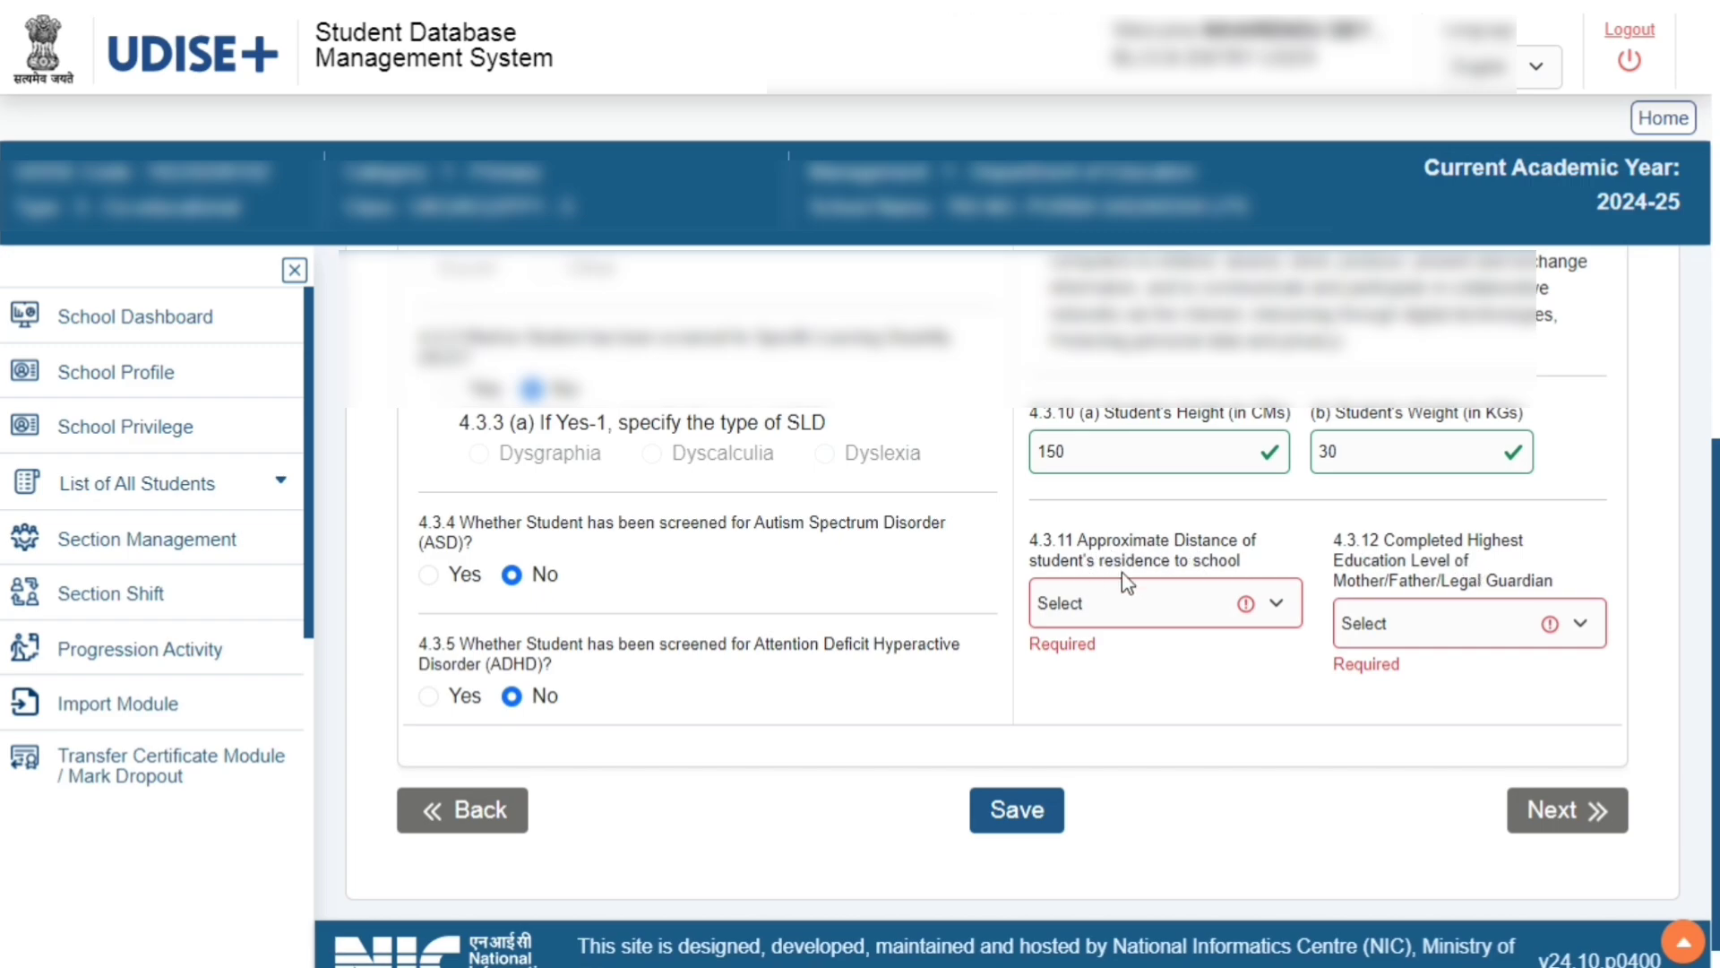
left_click(1275, 607)
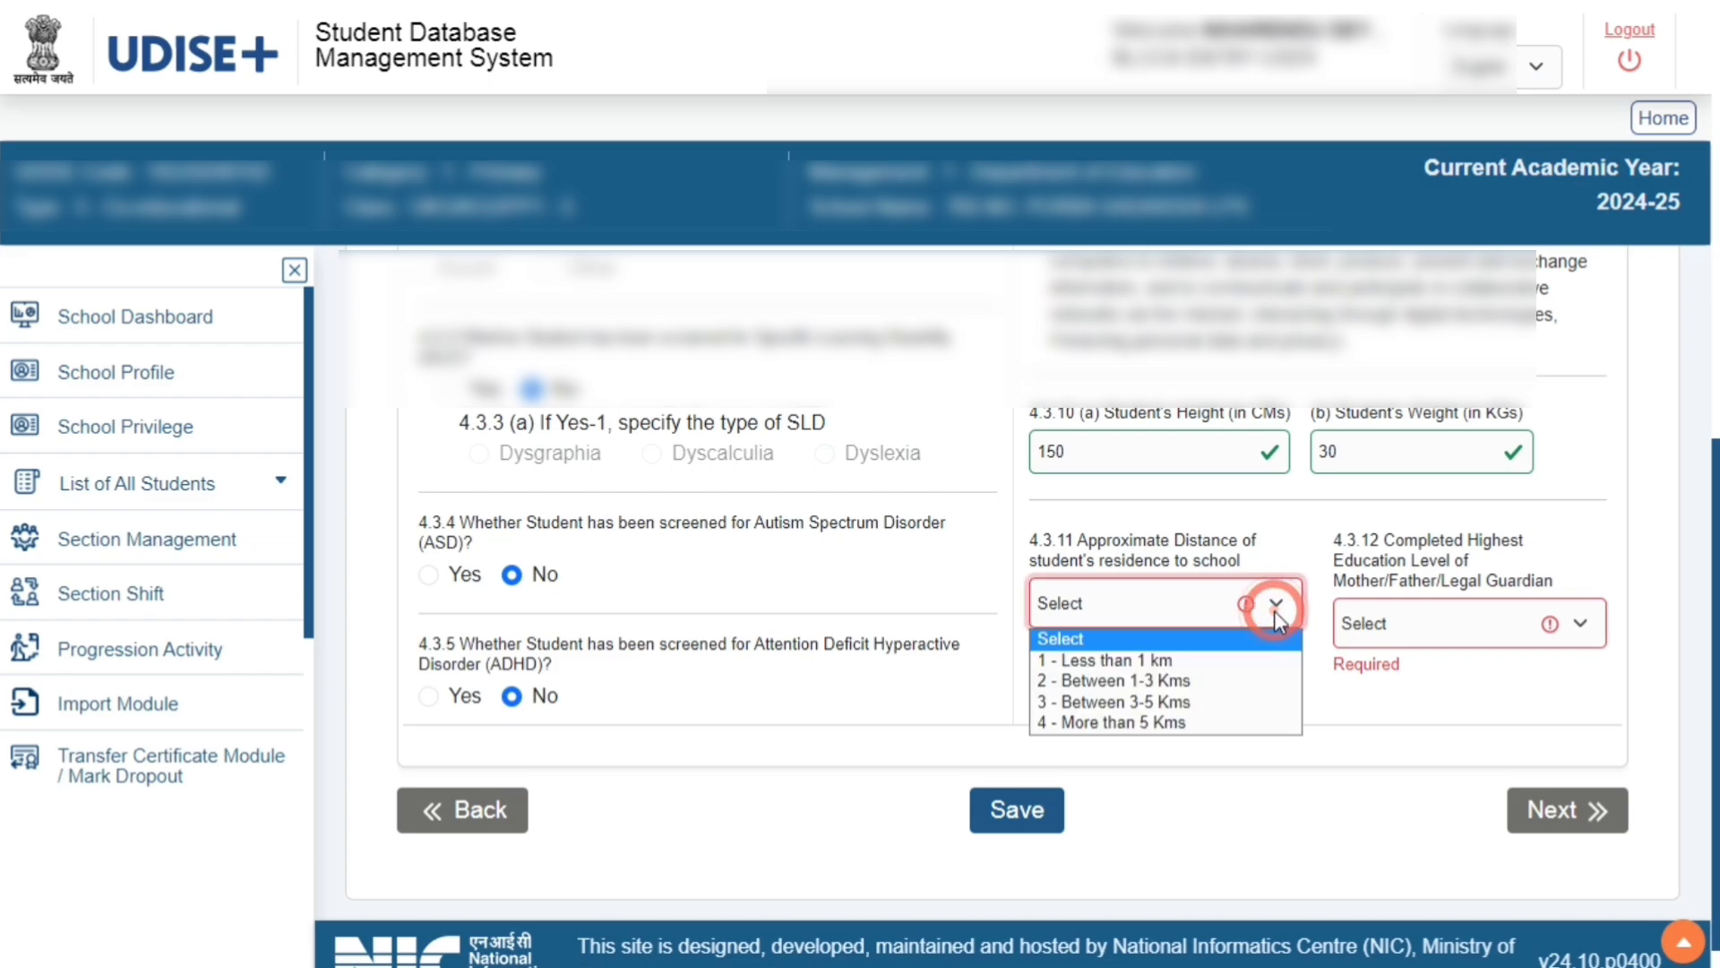
left_click(1263, 822)
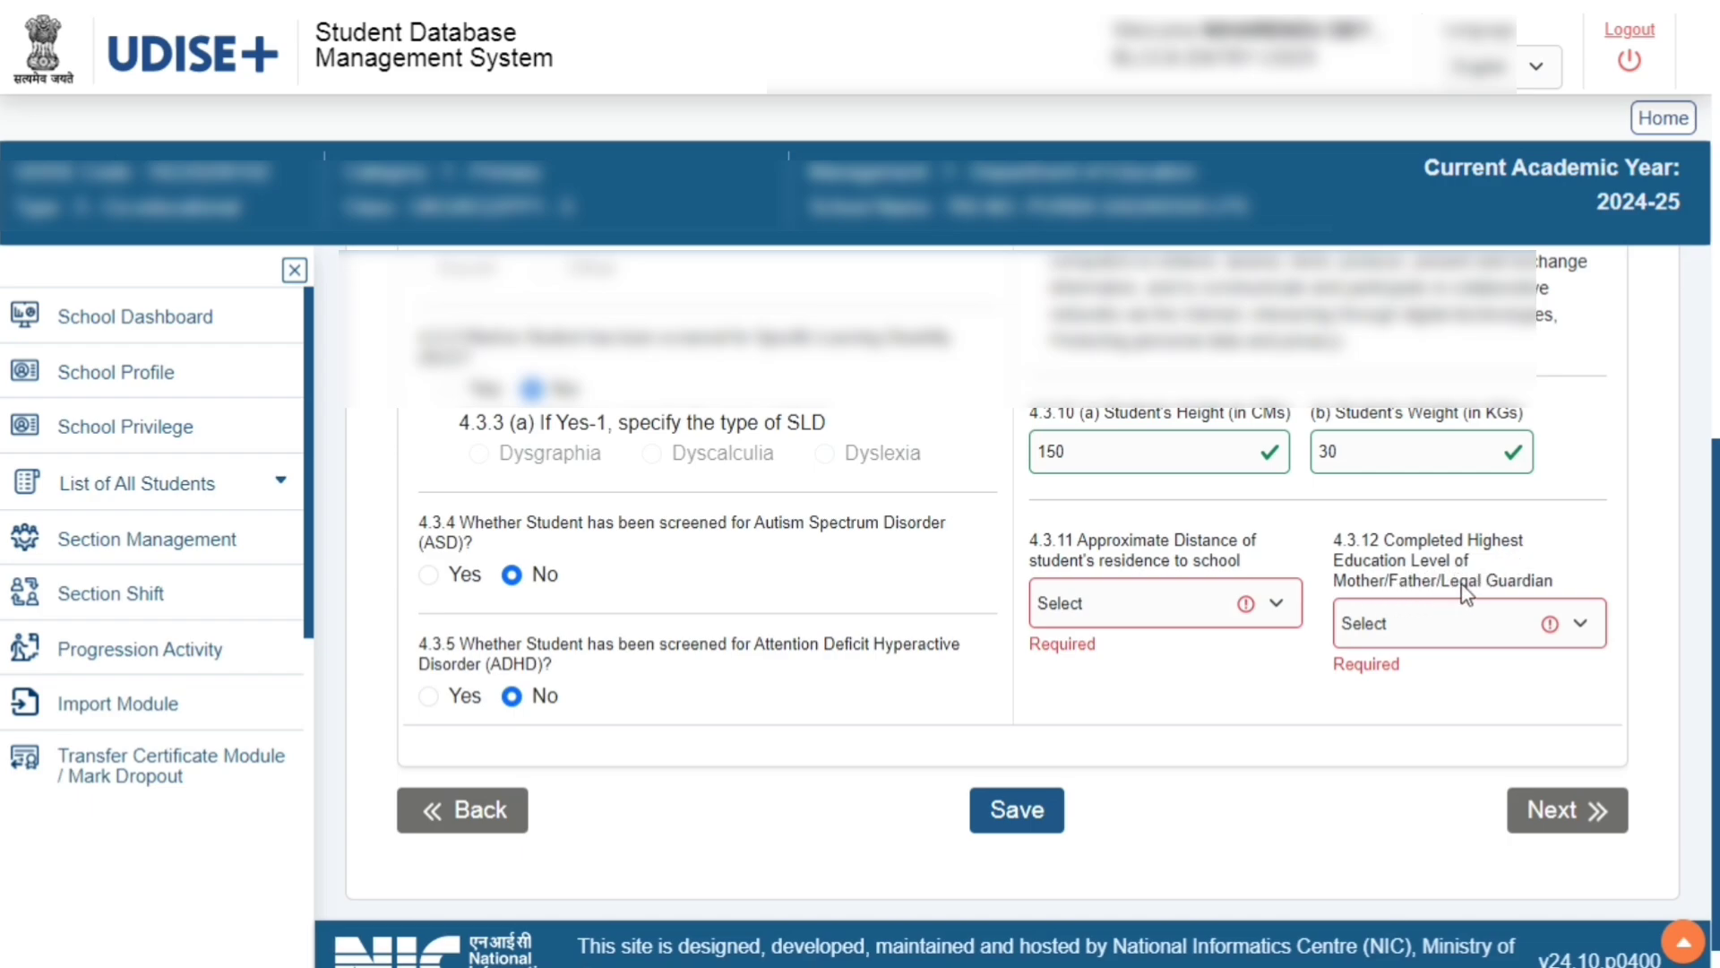
left_click(1584, 628)
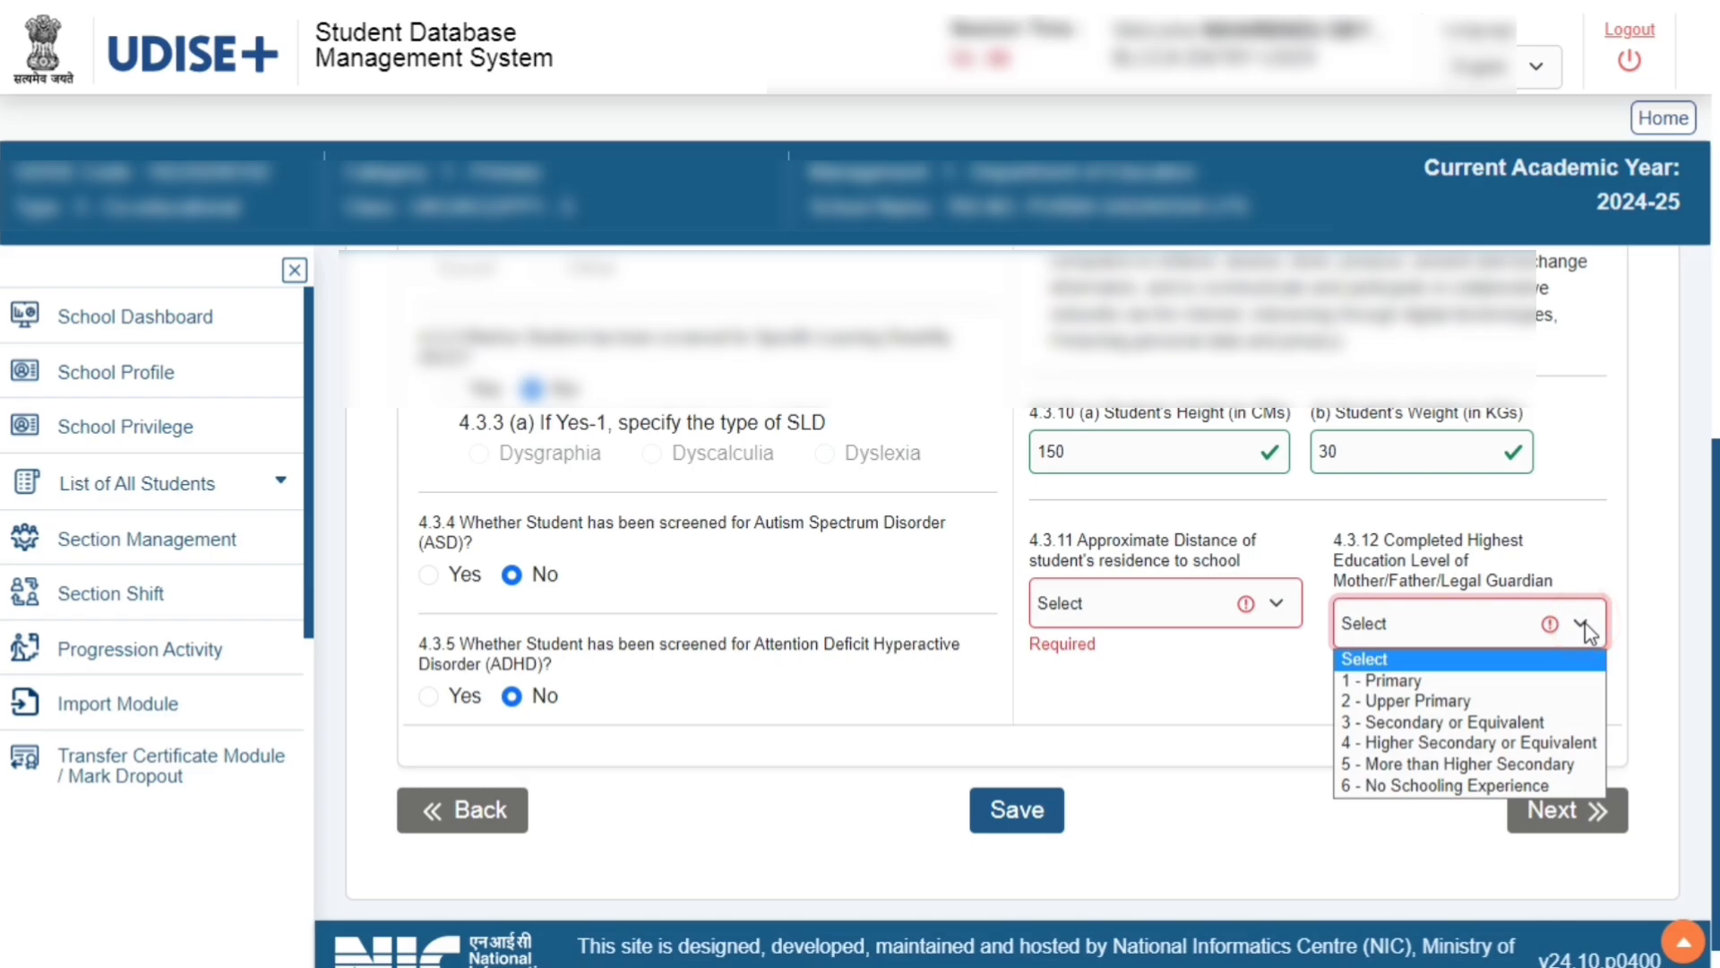
left_click(1184, 802)
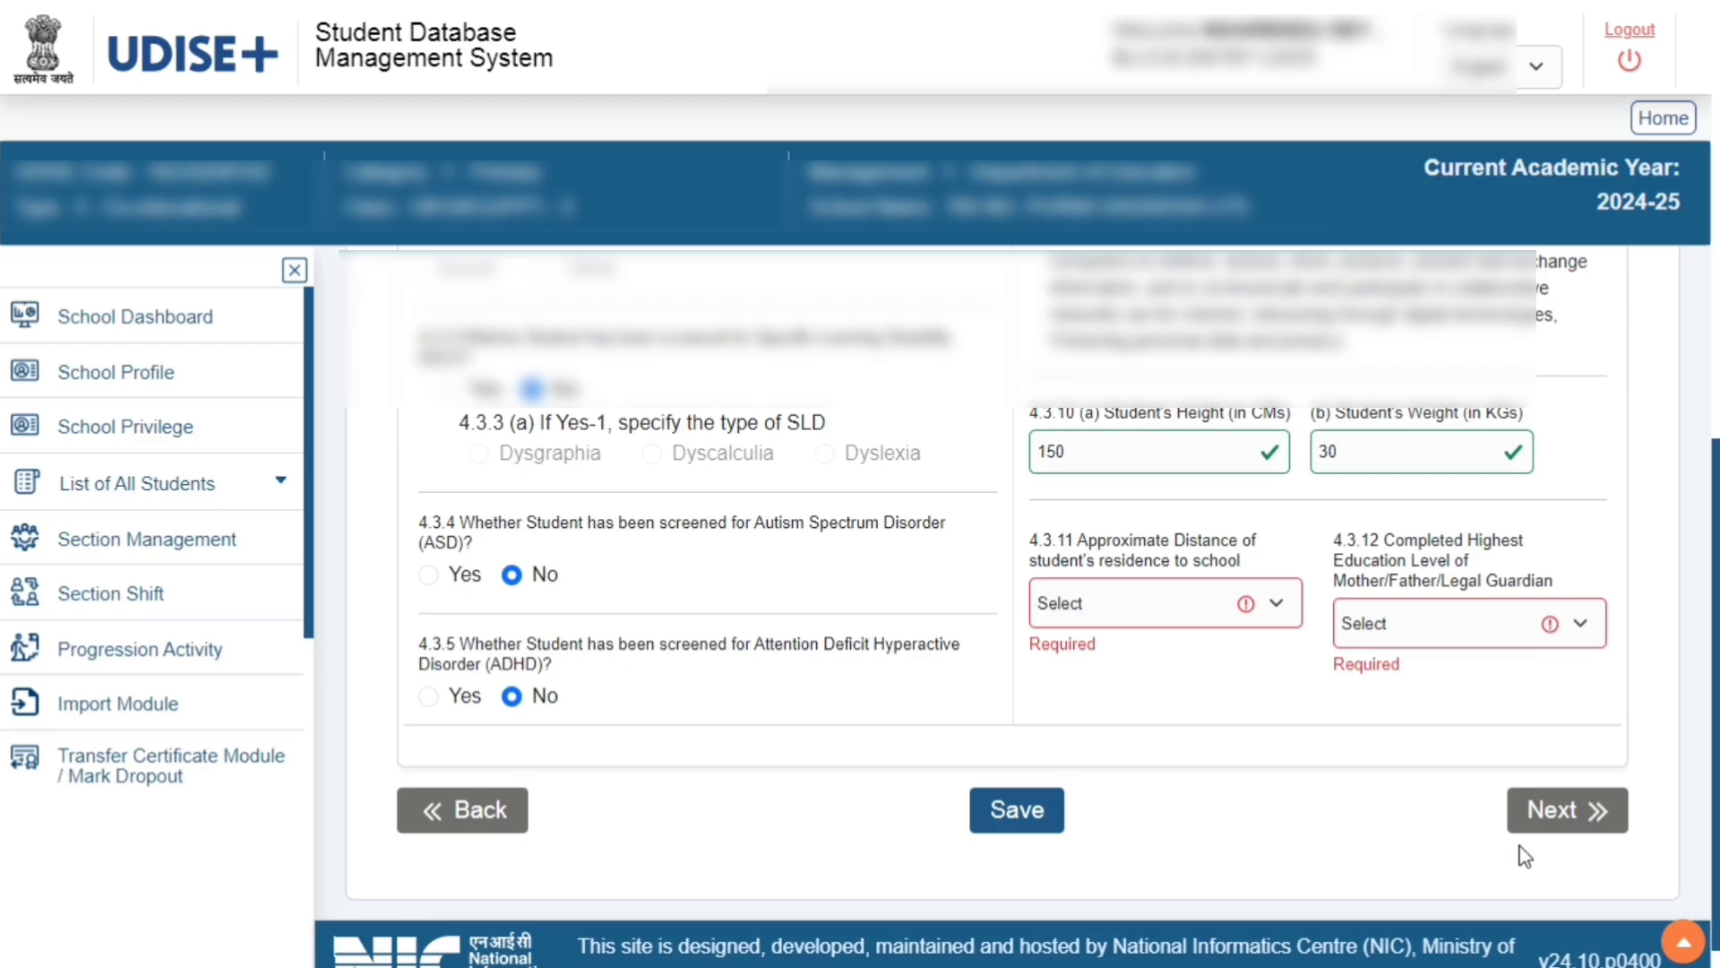
Advance to the Profile Preview and scroll through the student's summary
left_click(1591, 815)
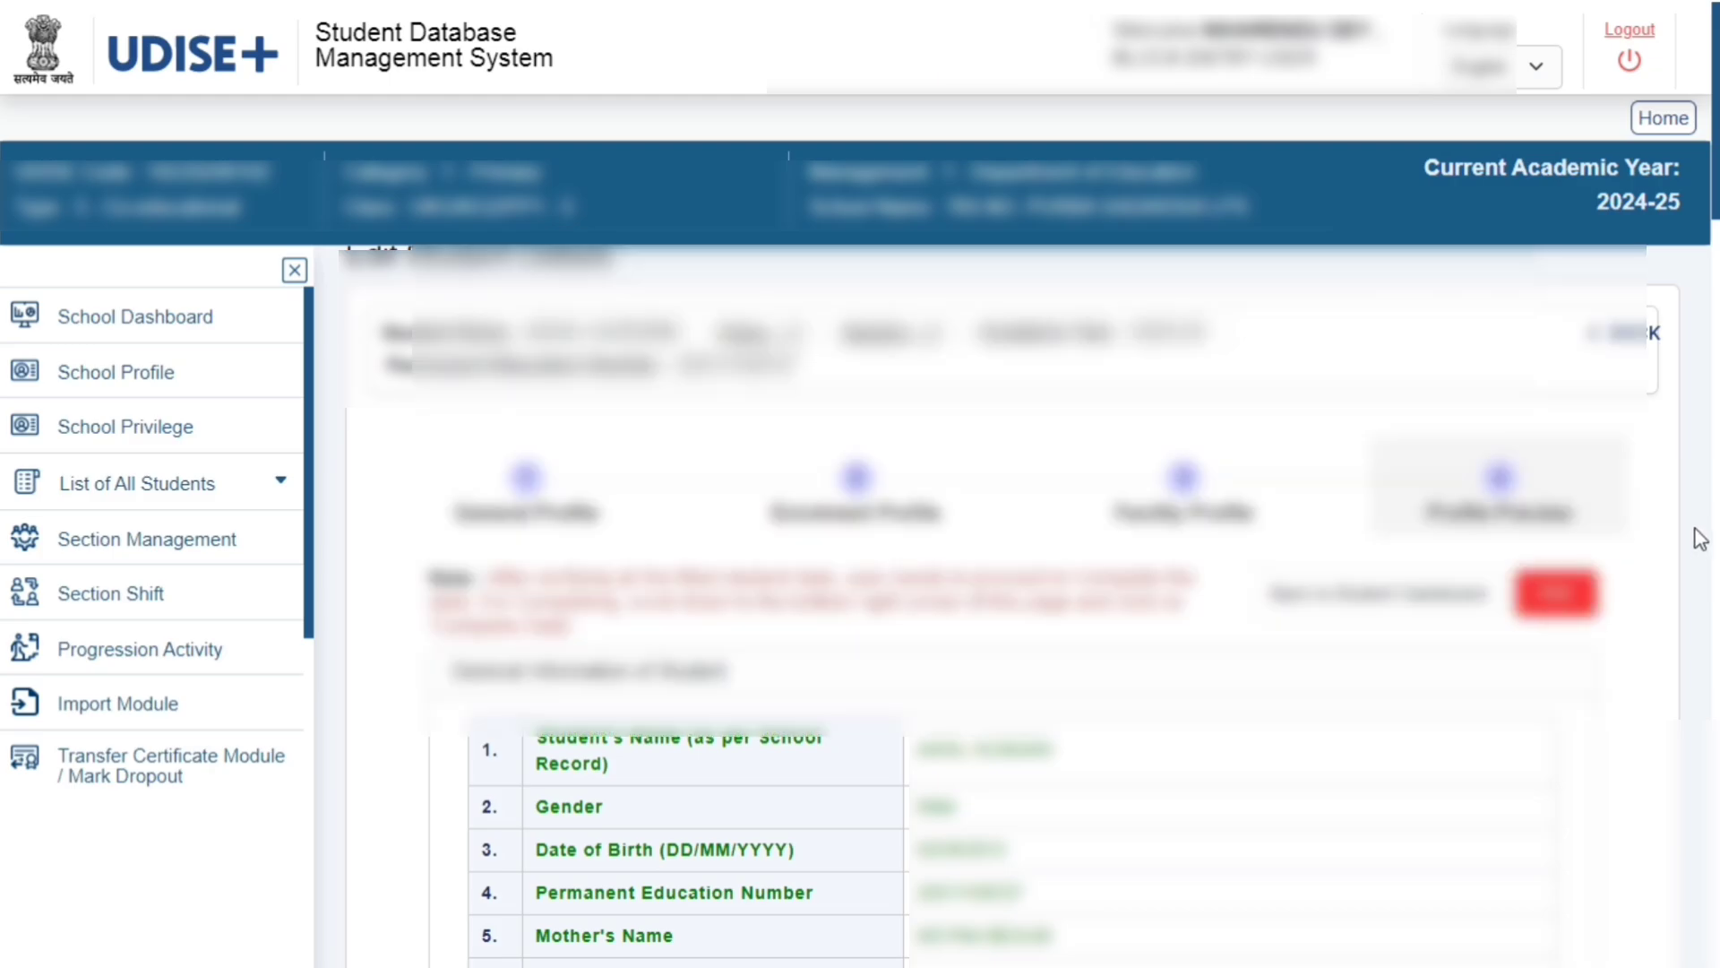
scroll(1700, 539, "down", 15)
scroll(1592, 596, "down", 10)
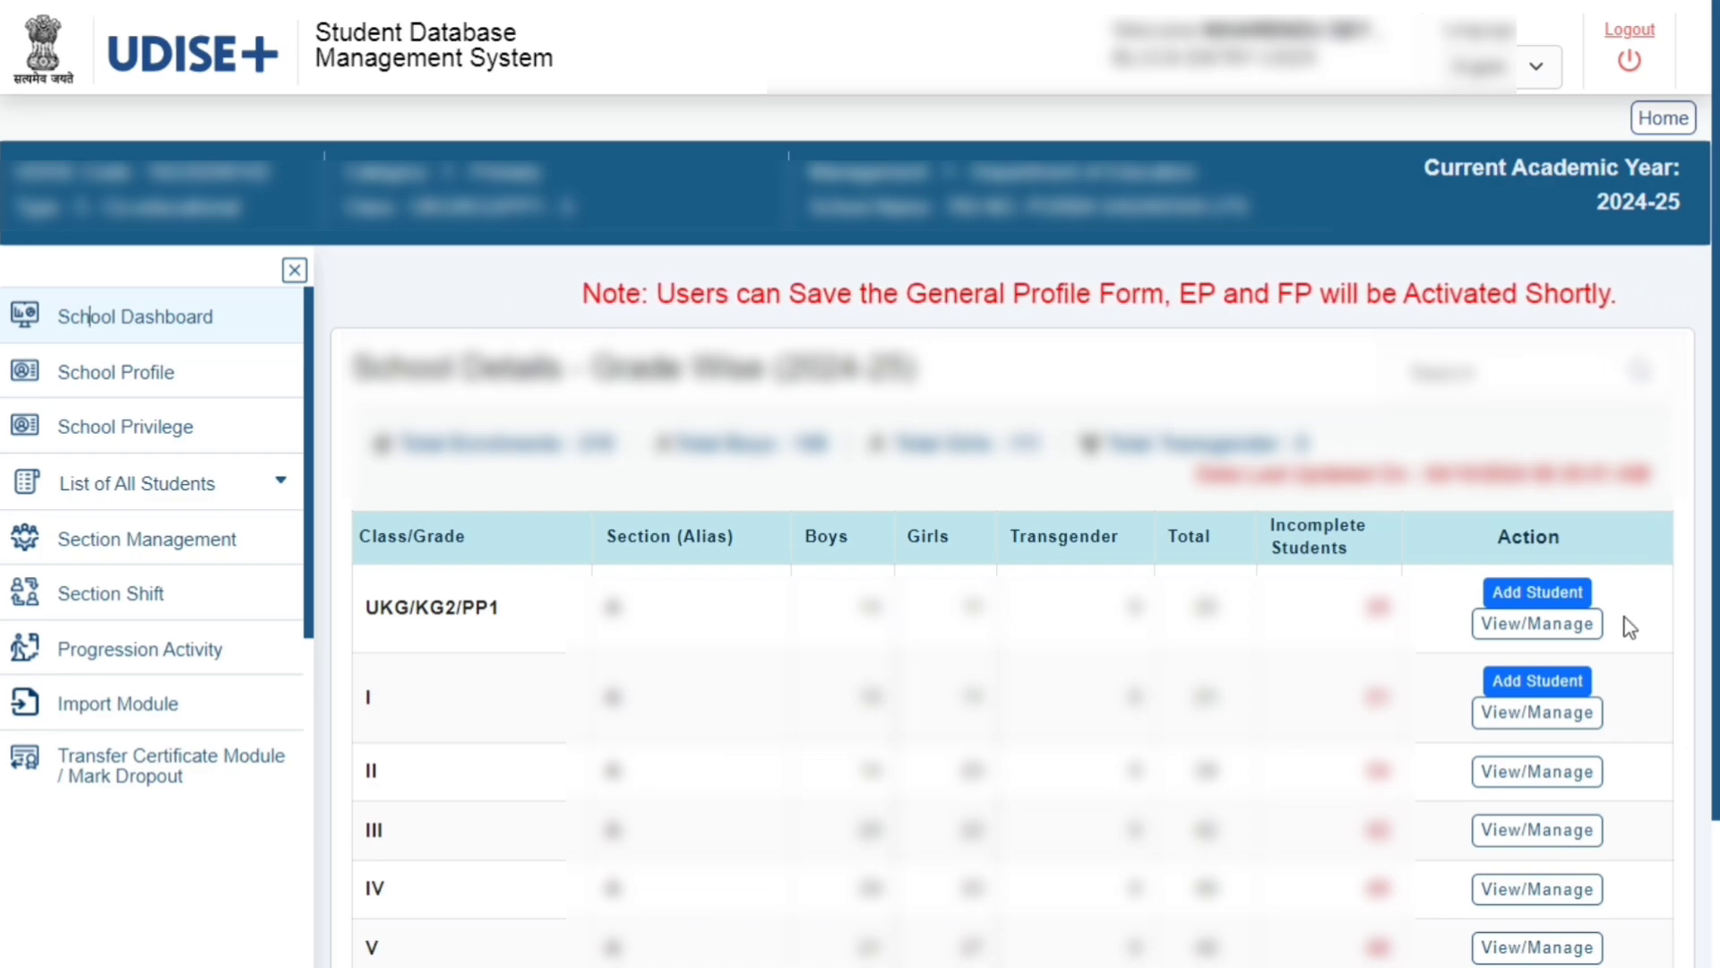
Open the first UKG/KG2/PP1 student's General Profile and go through its mobile number and contact e-mail fields
left_click(1534, 627)
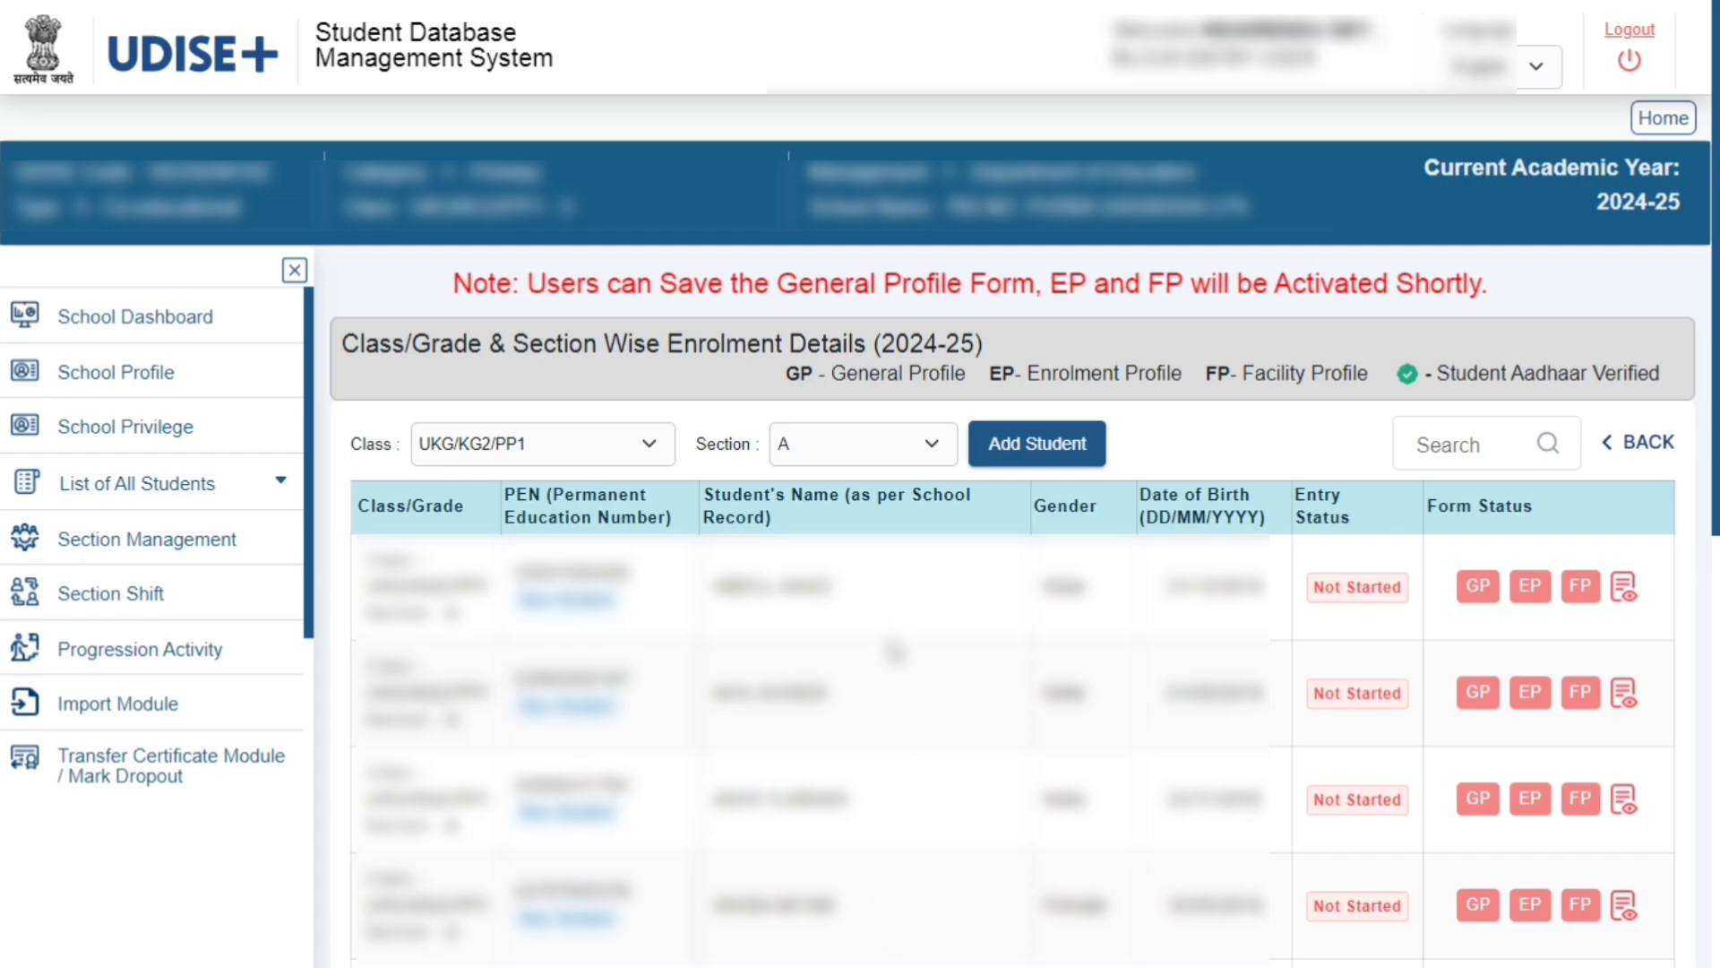
left_click(1479, 592)
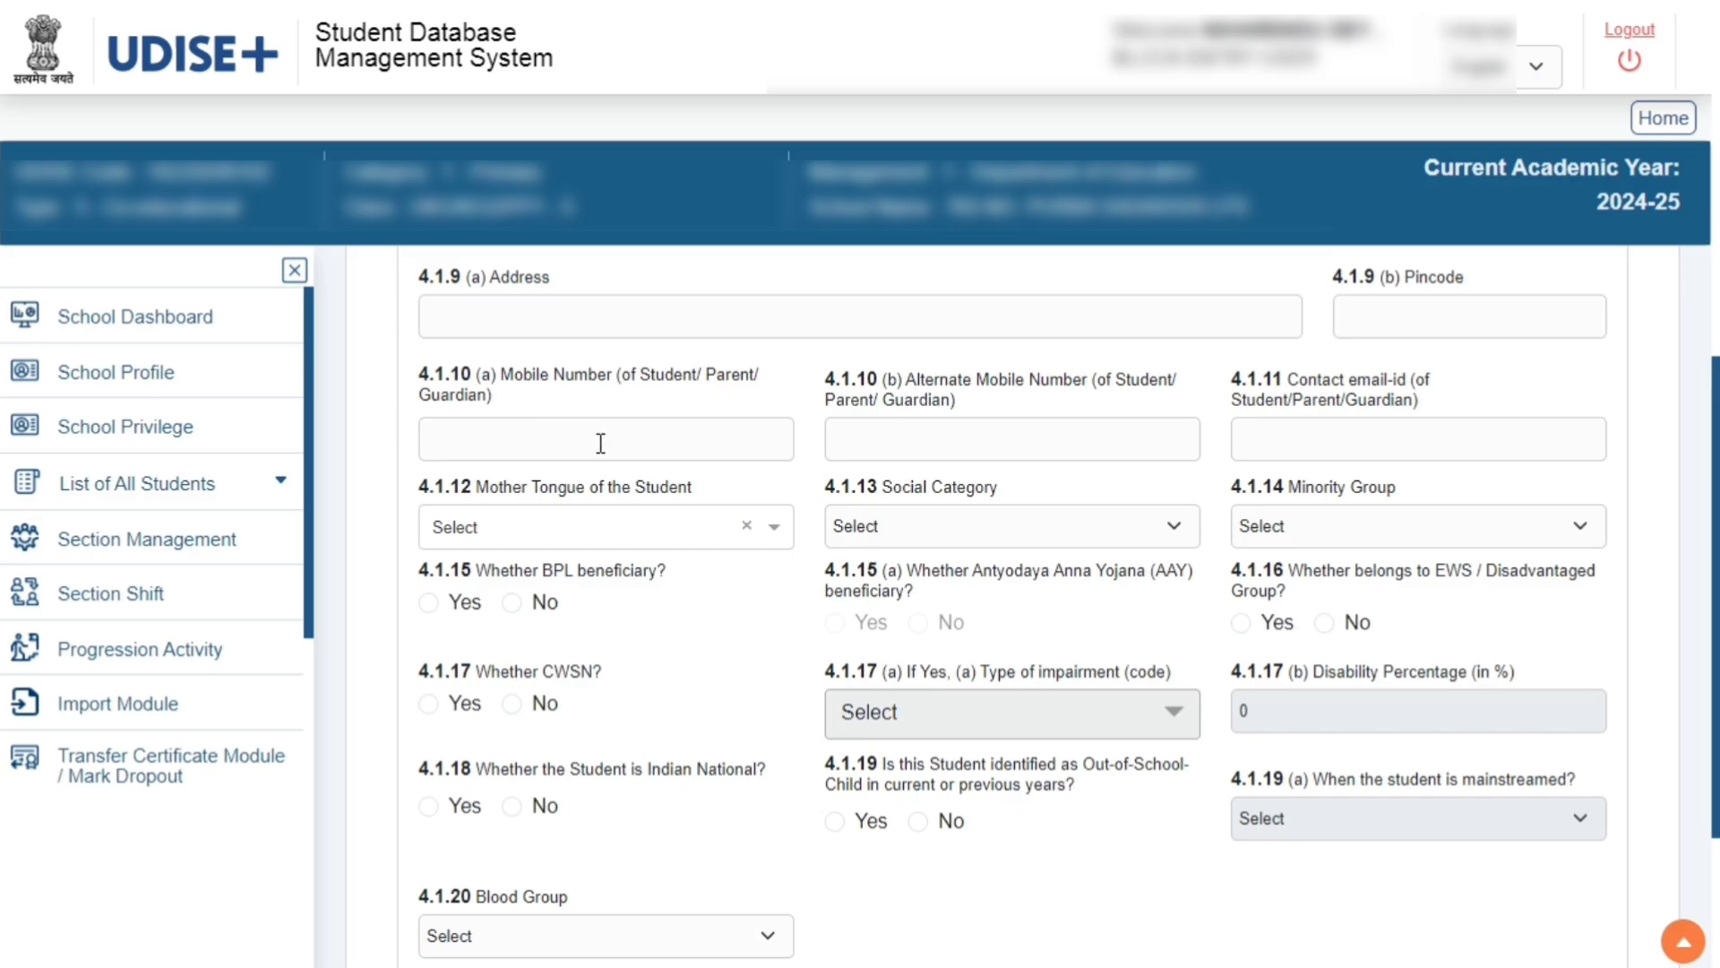
left_click(572, 440)
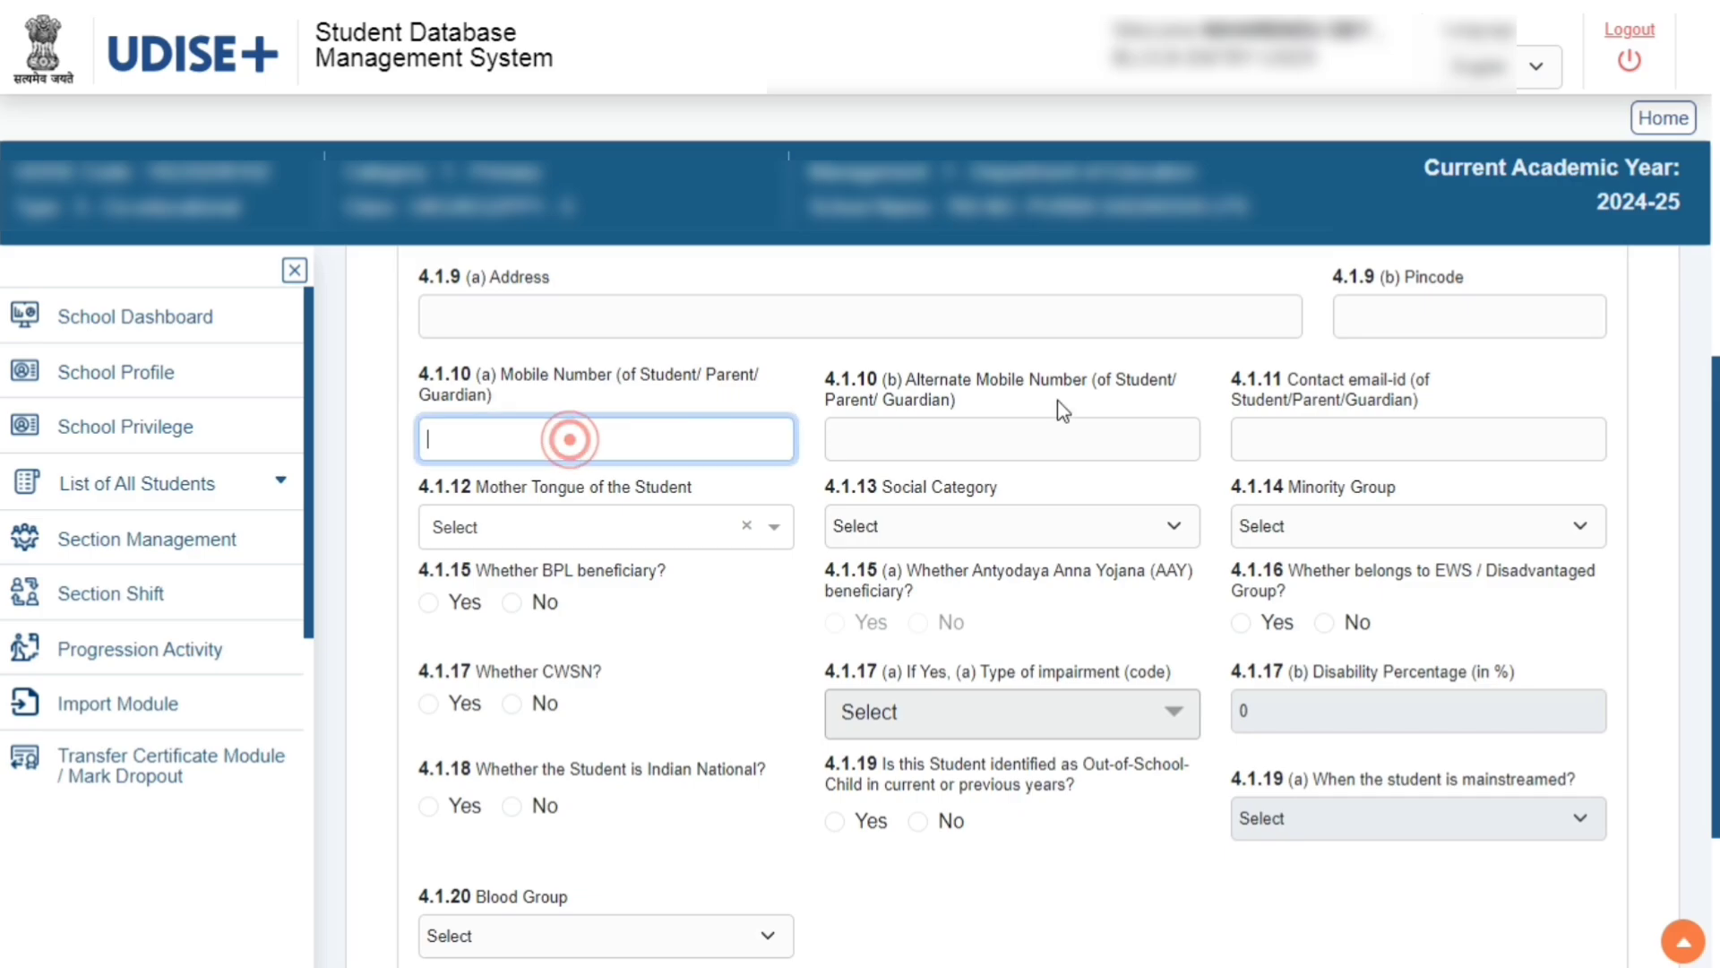
left_click(918, 437)
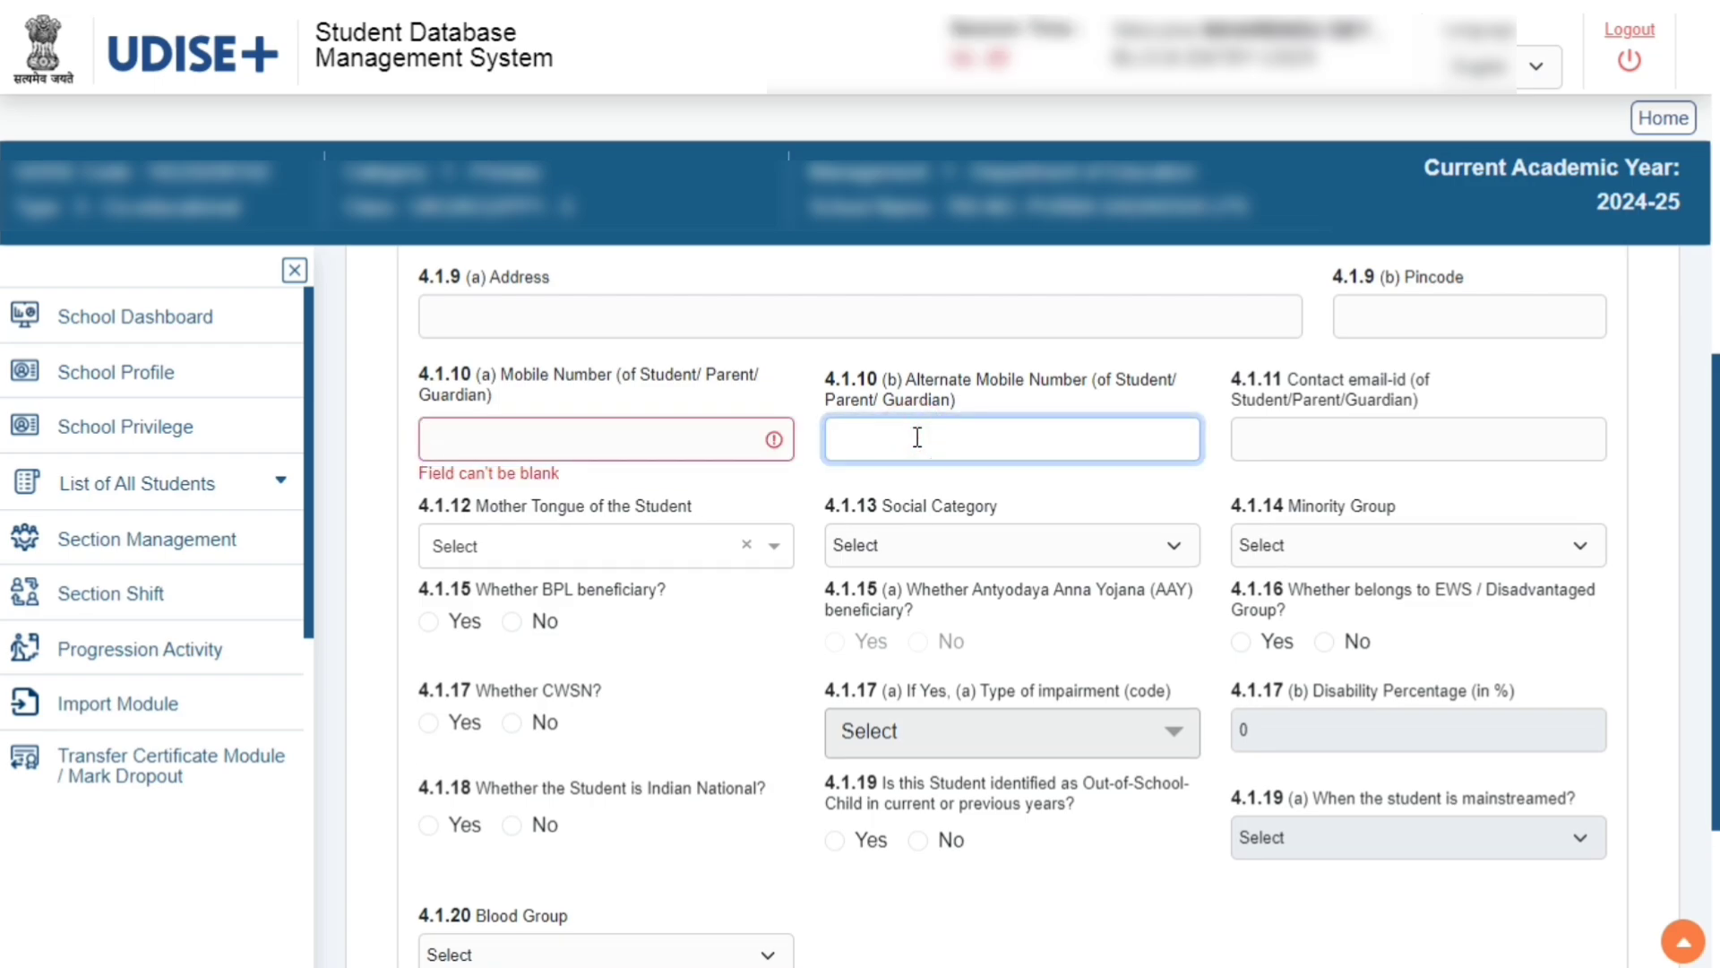
left_click(1310, 409)
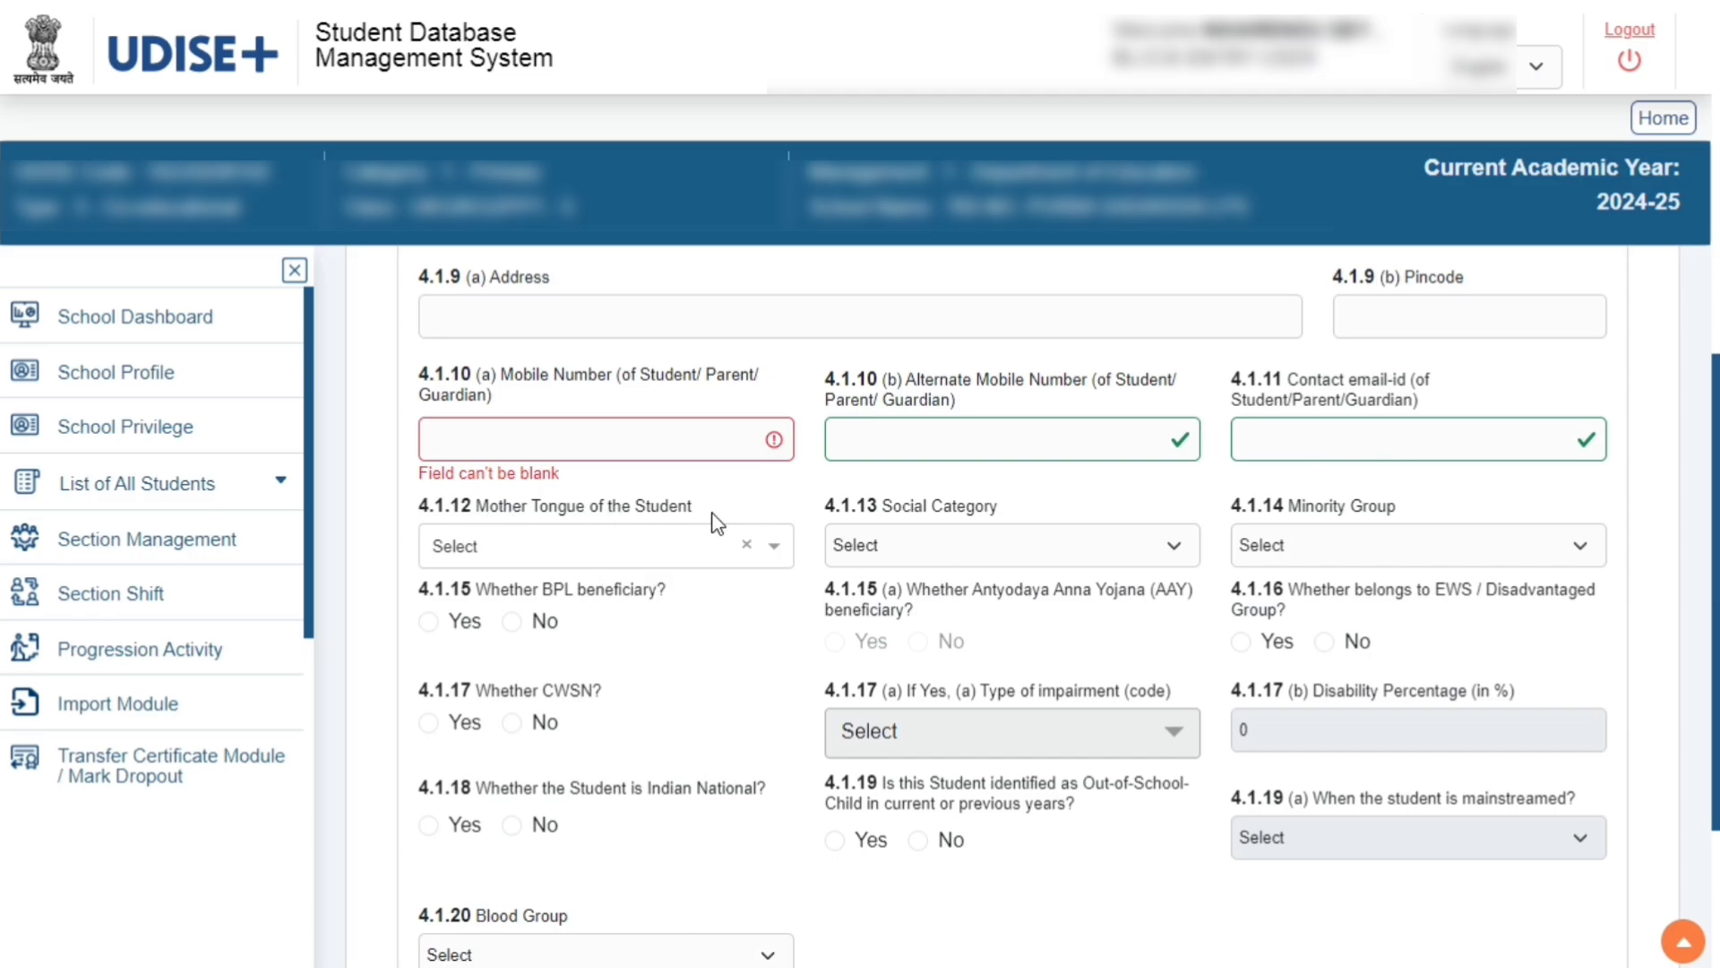
Examine the option lists for mother tongue, social category and minority group
left_click(776, 545)
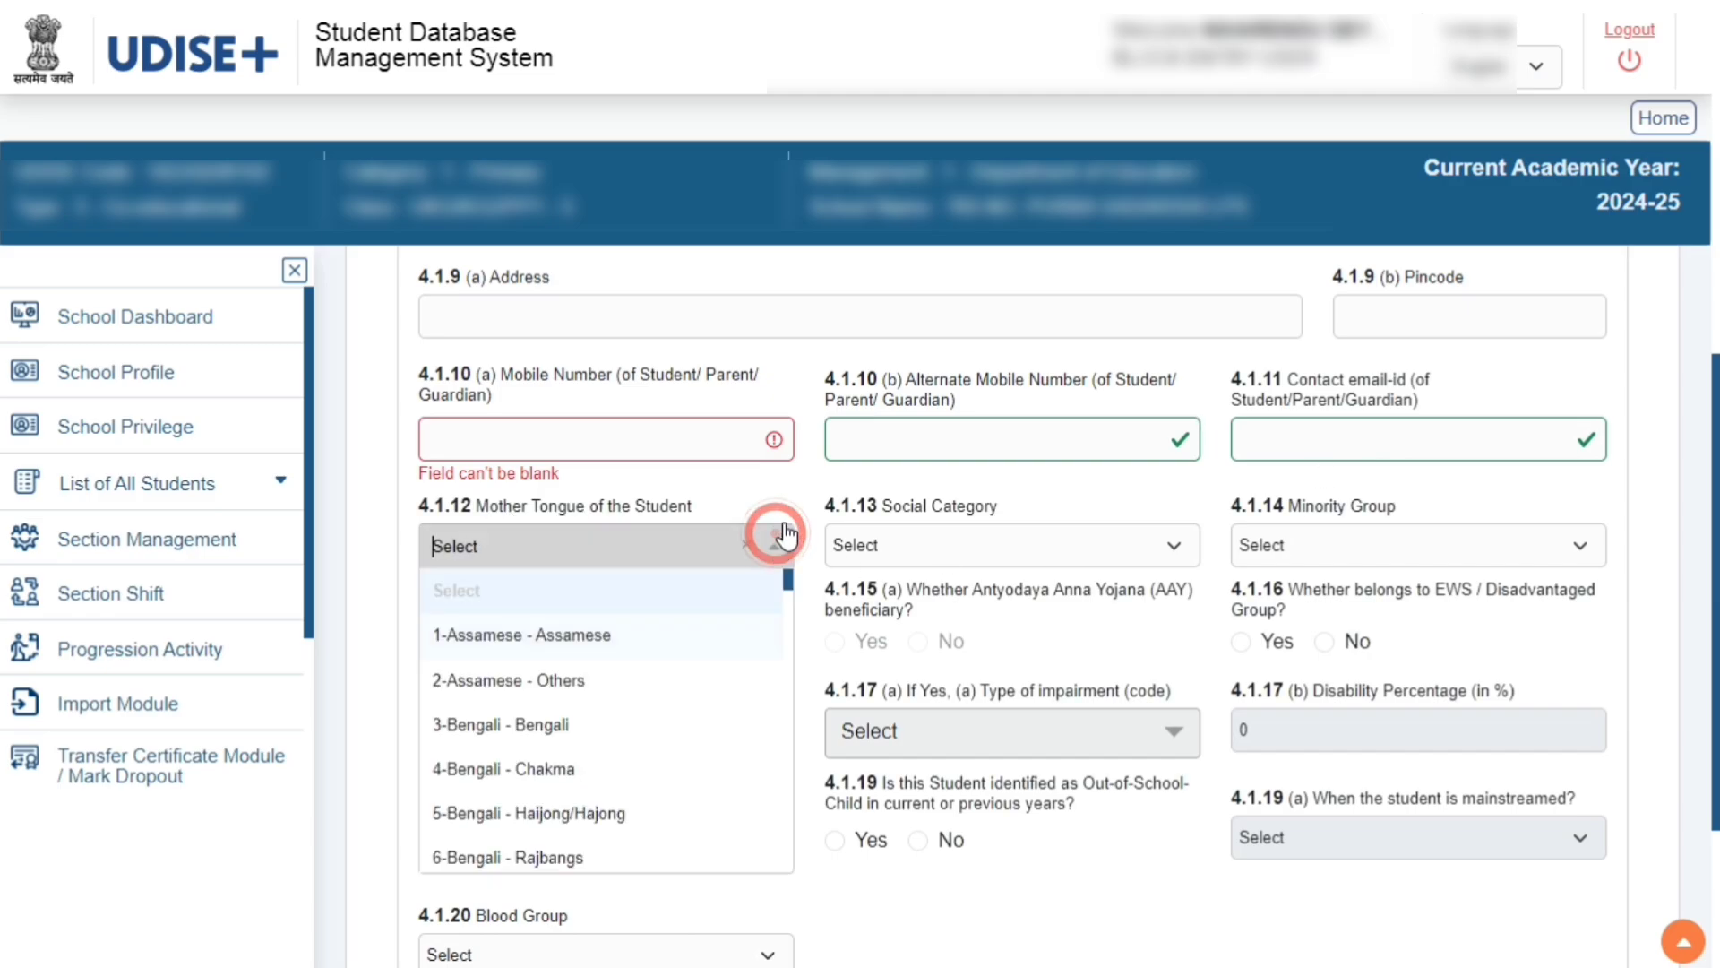
left_click(1174, 549)
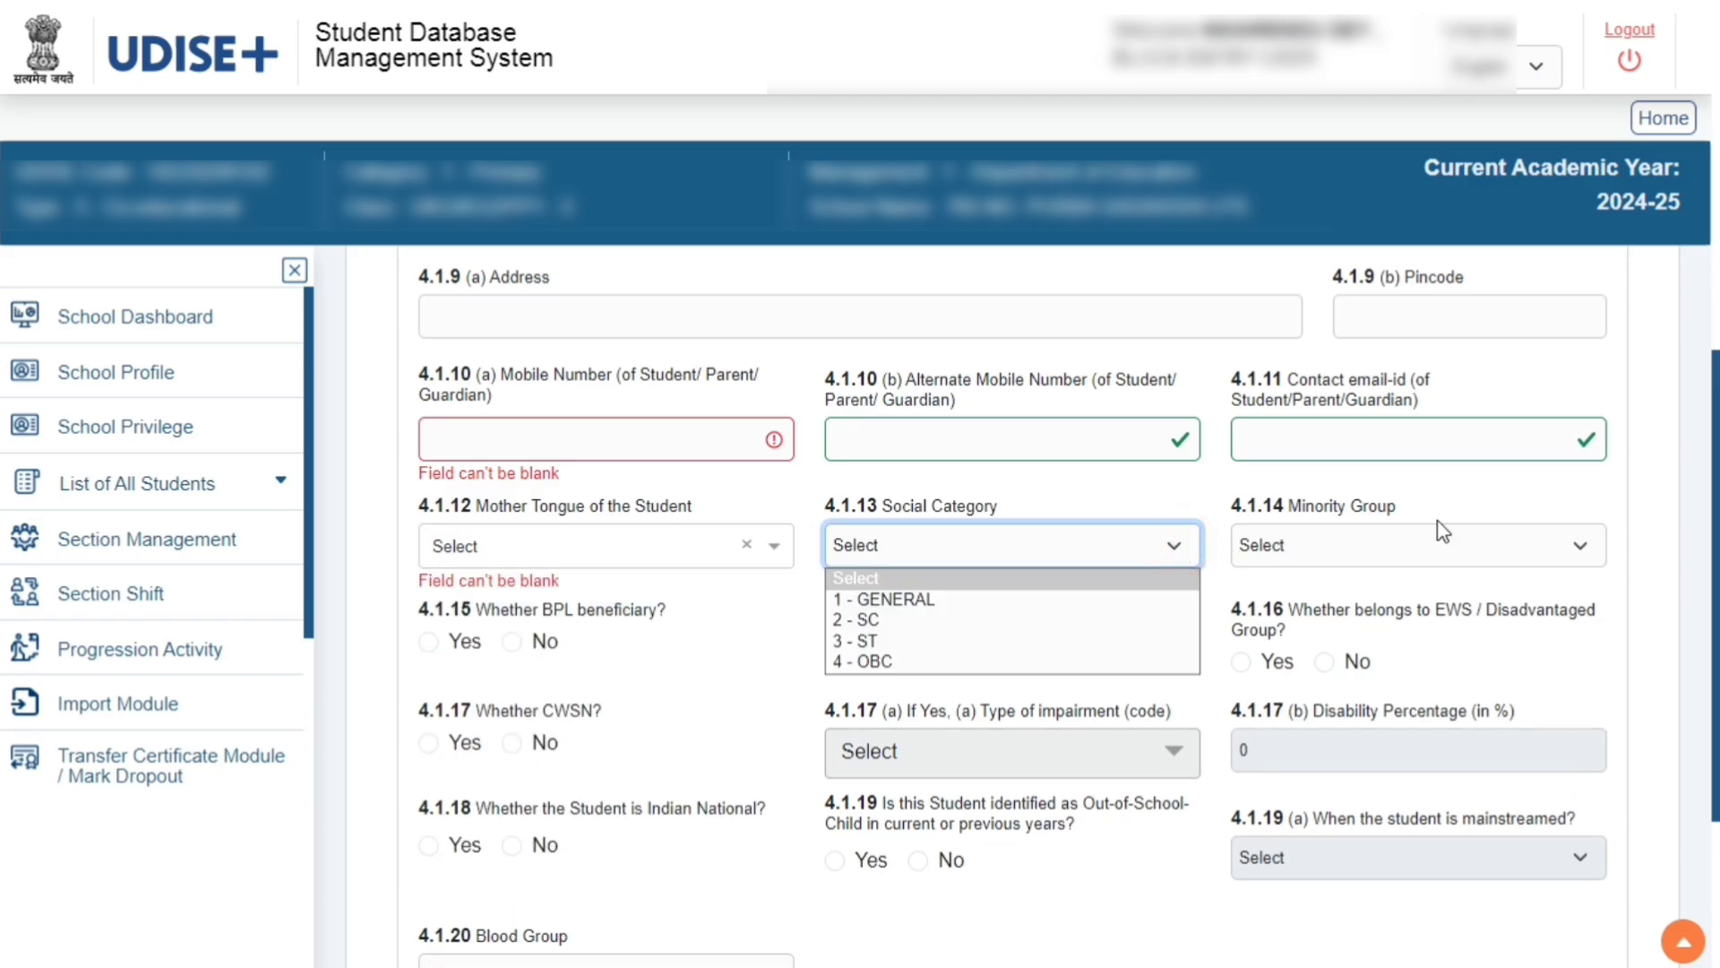
left_click(1589, 555)
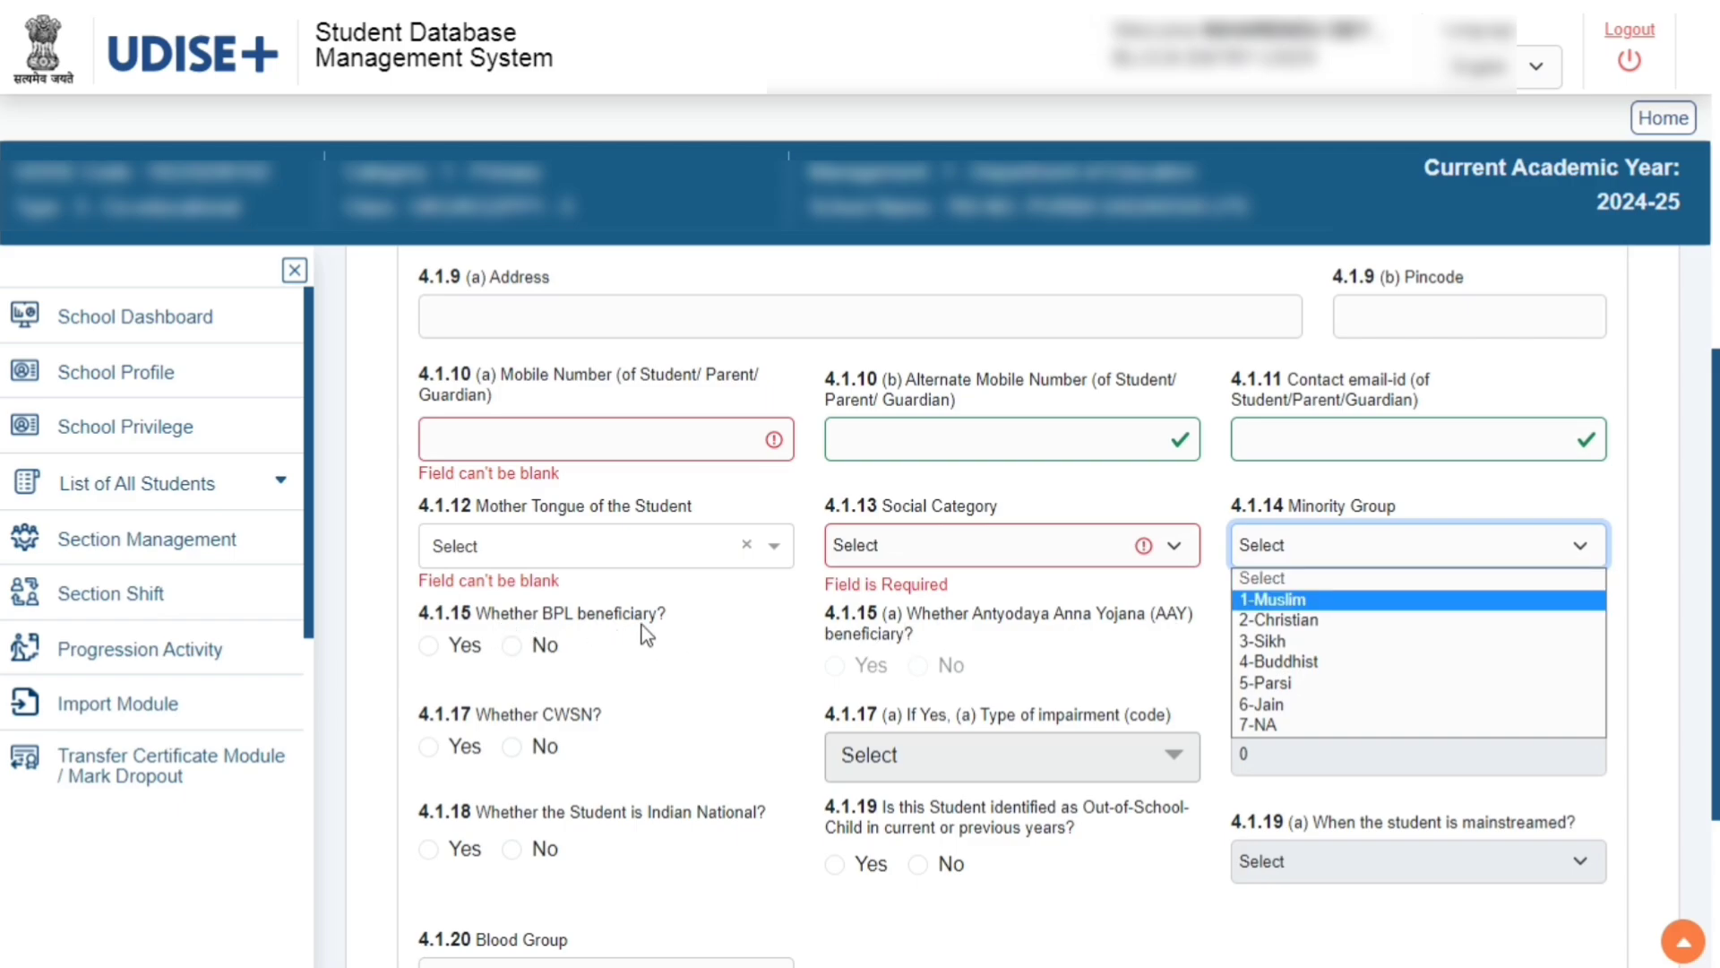
Mark the student as BPL beneficiary Yes, Antyodaya Anna Yojana beneficiary Yes, and CWSN No
left_click(427, 647)
left_click(428, 645)
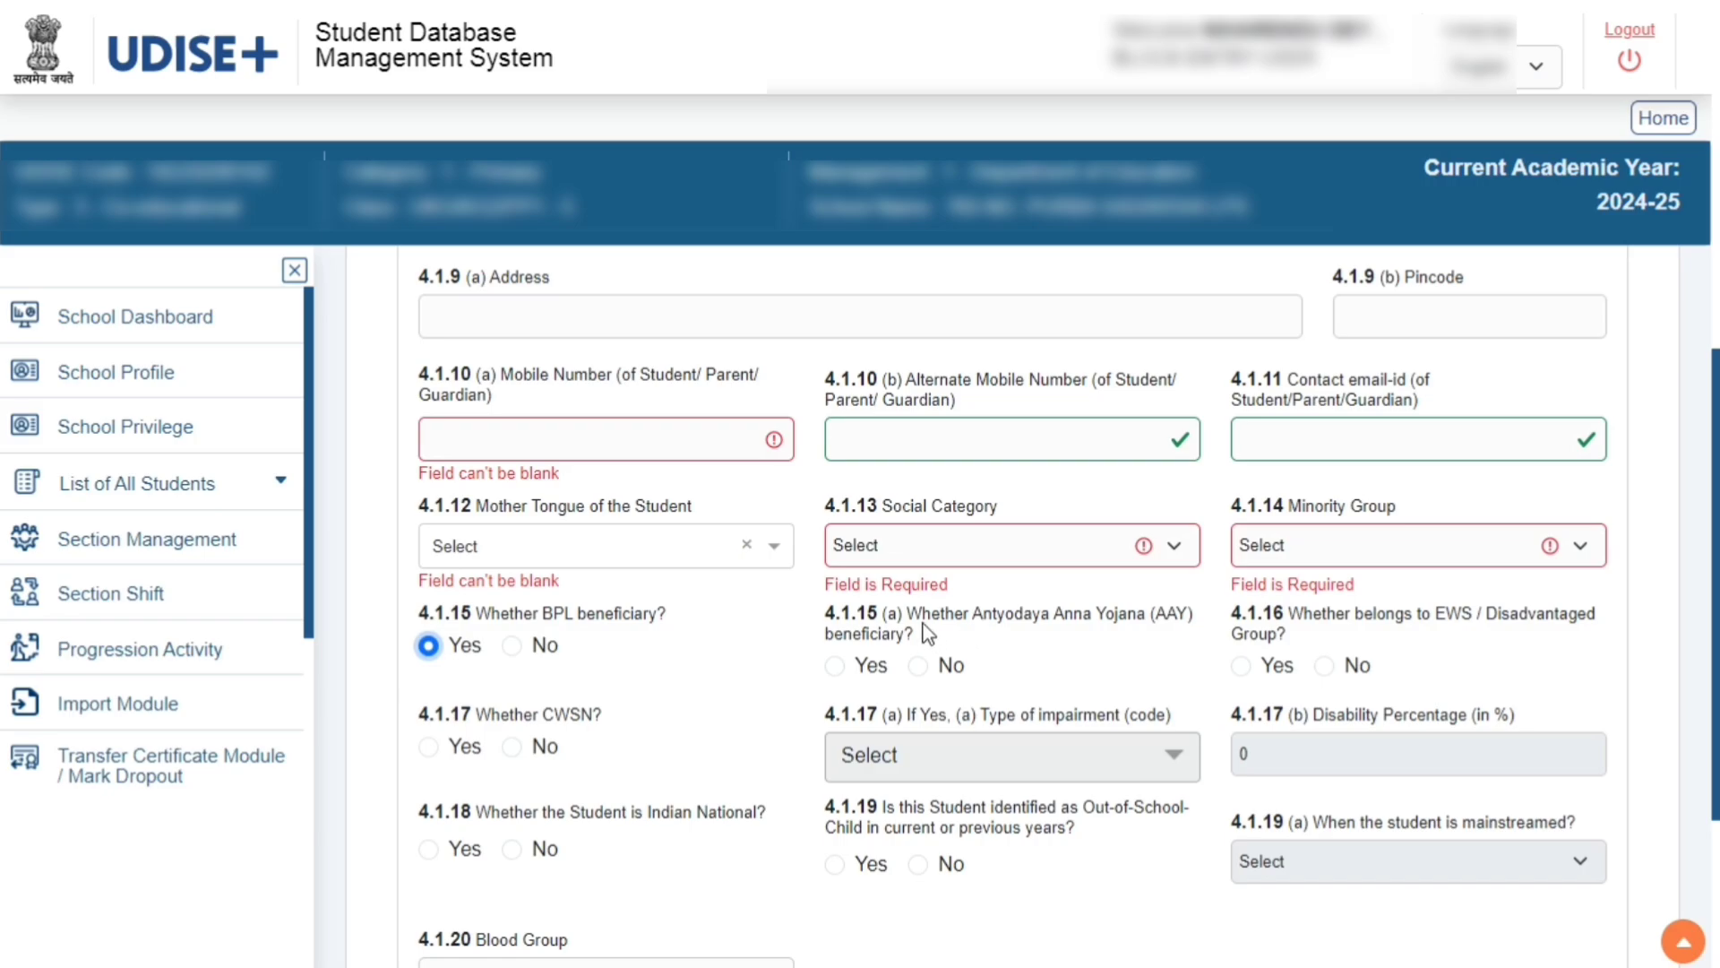
left_click_drag(921, 616, 1146, 622)
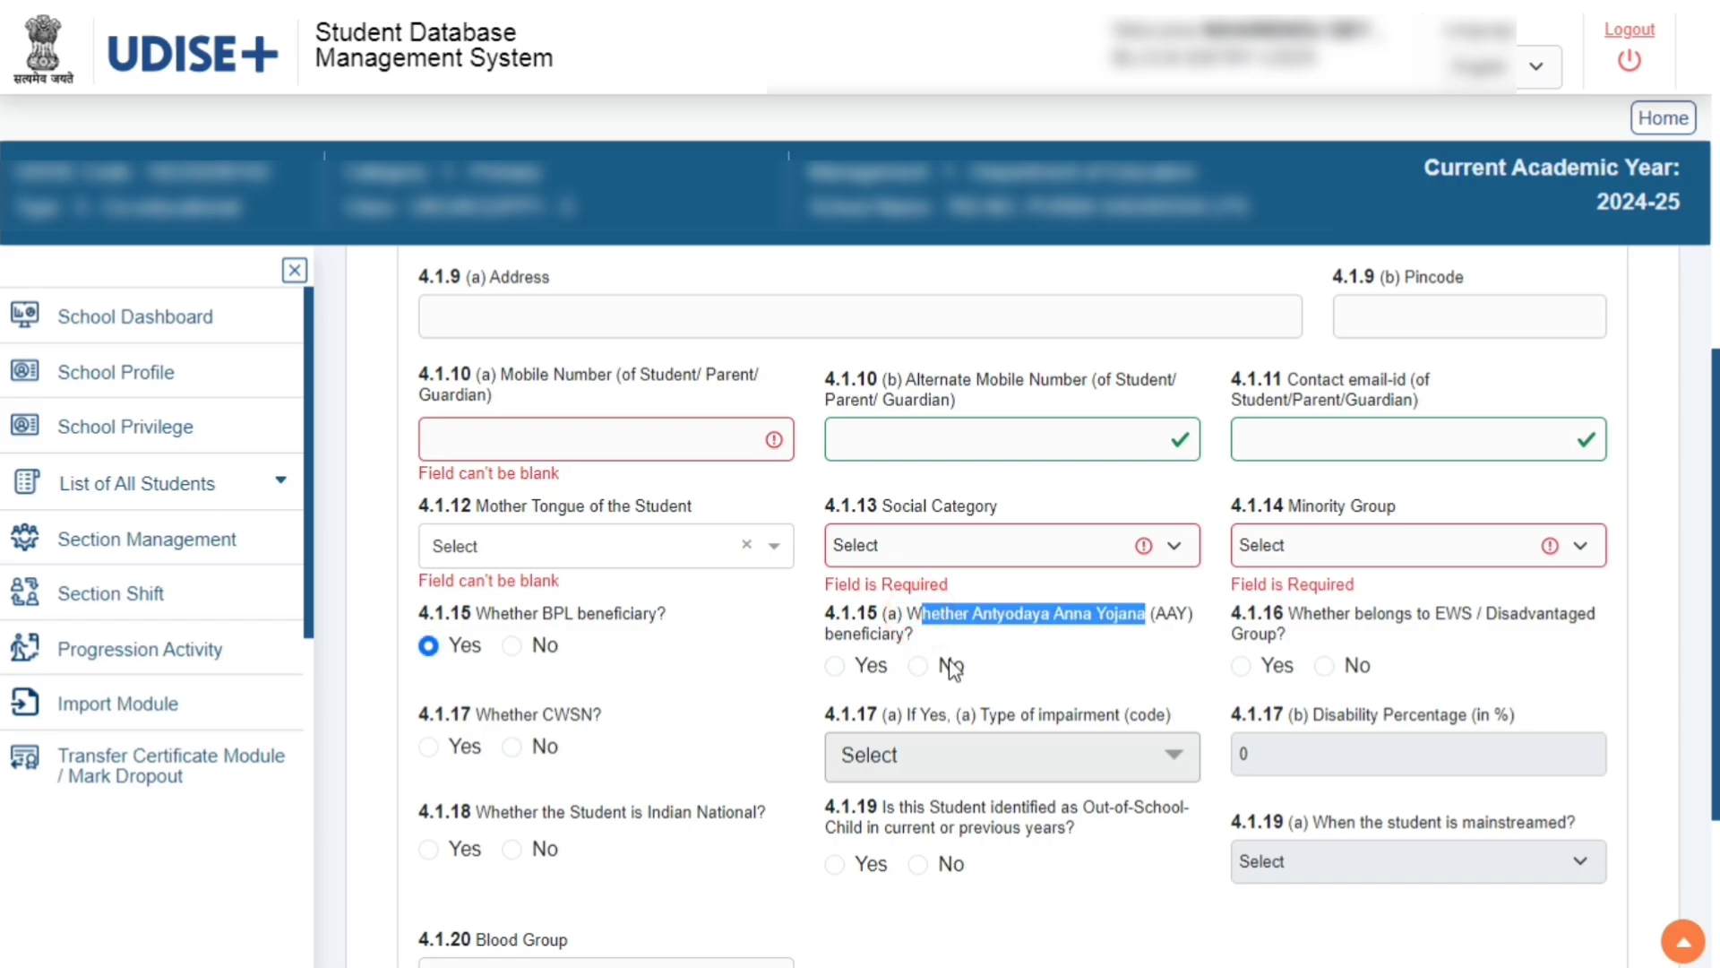
left_click(831, 665)
left_click_drag(1314, 618, 1572, 629)
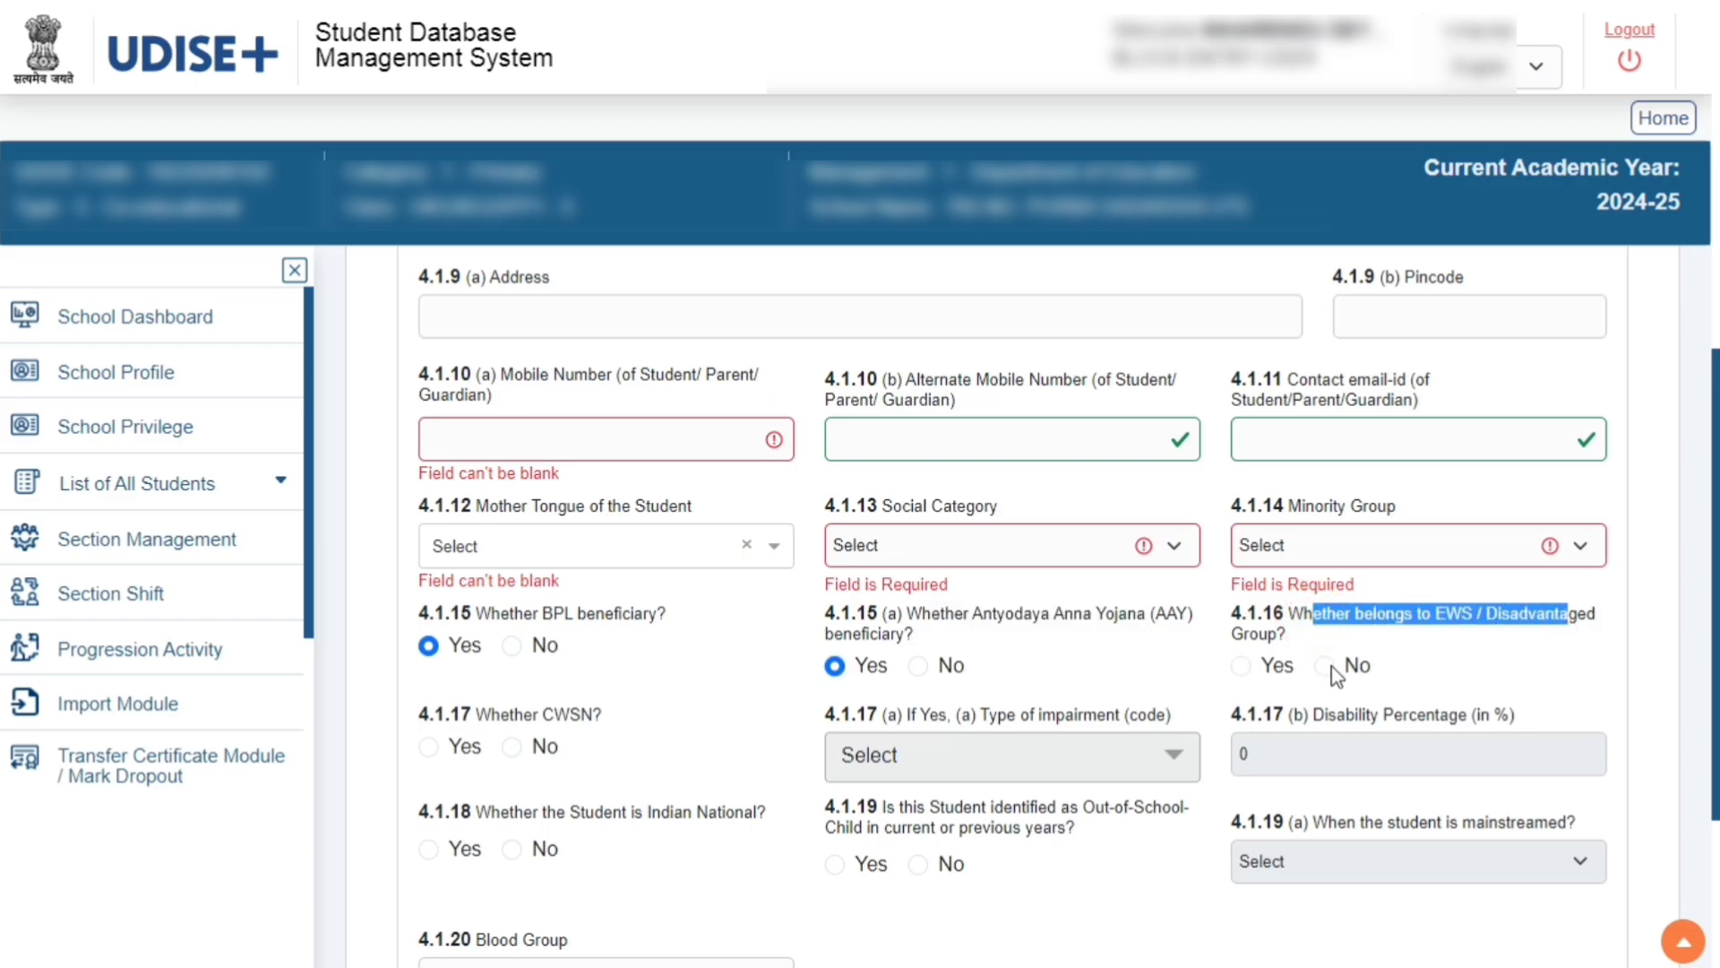
left_click_drag(485, 722, 607, 718)
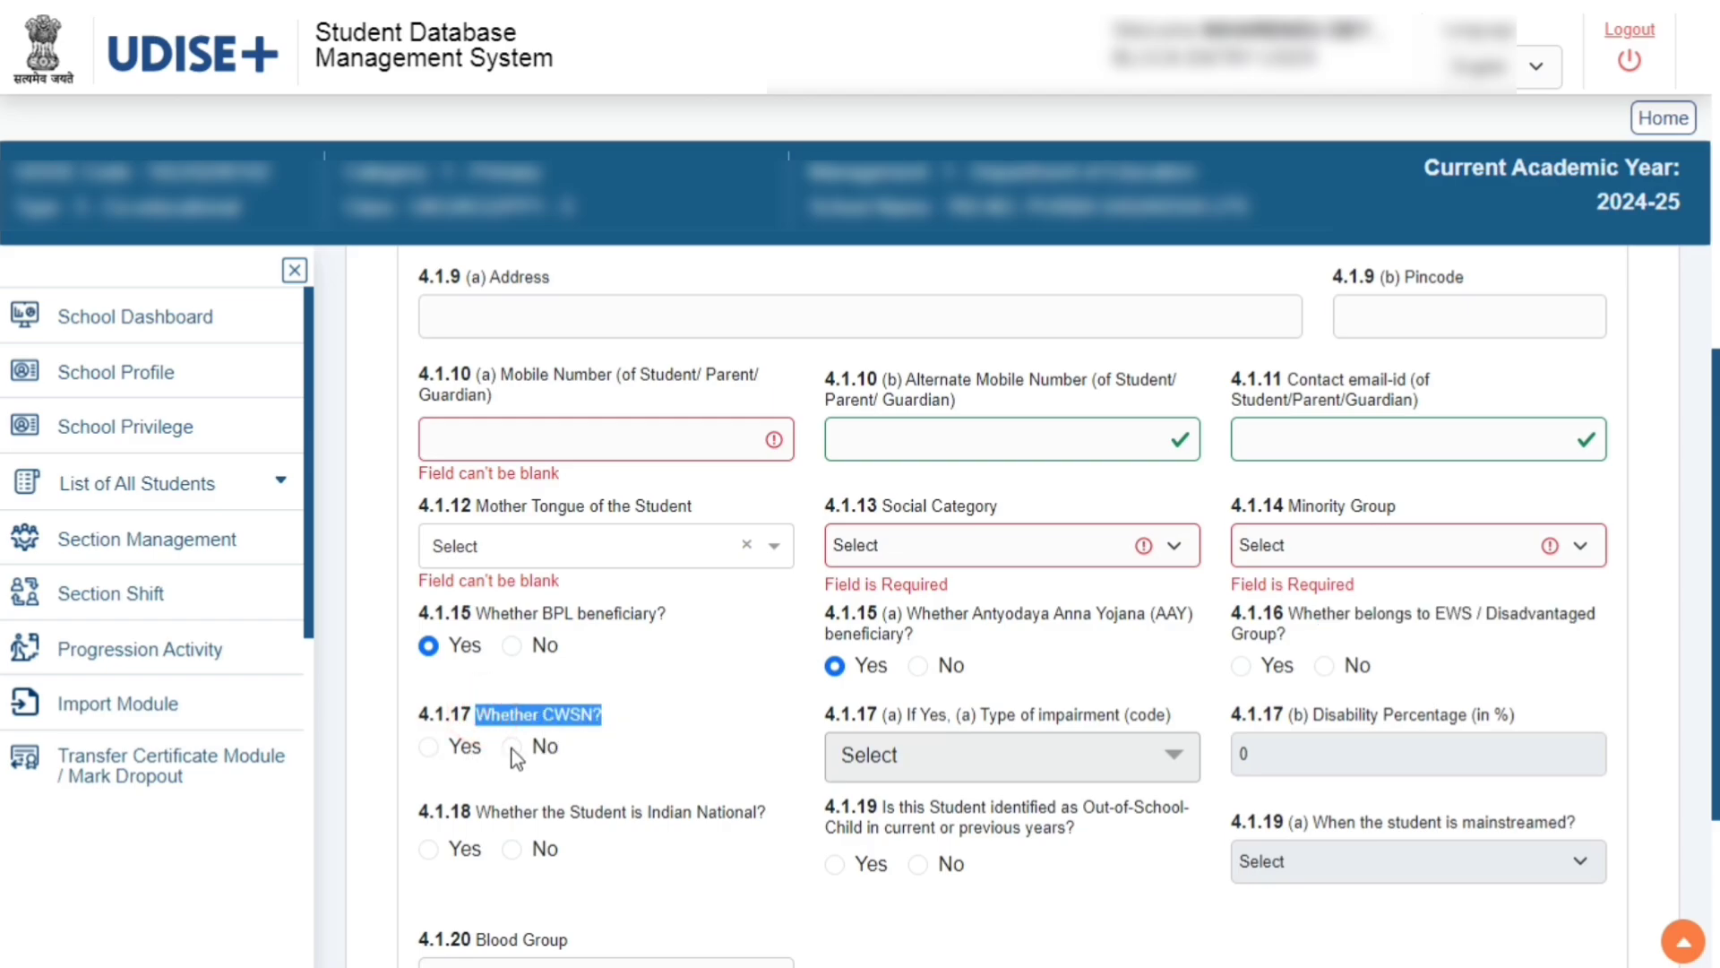
left_click(429, 747)
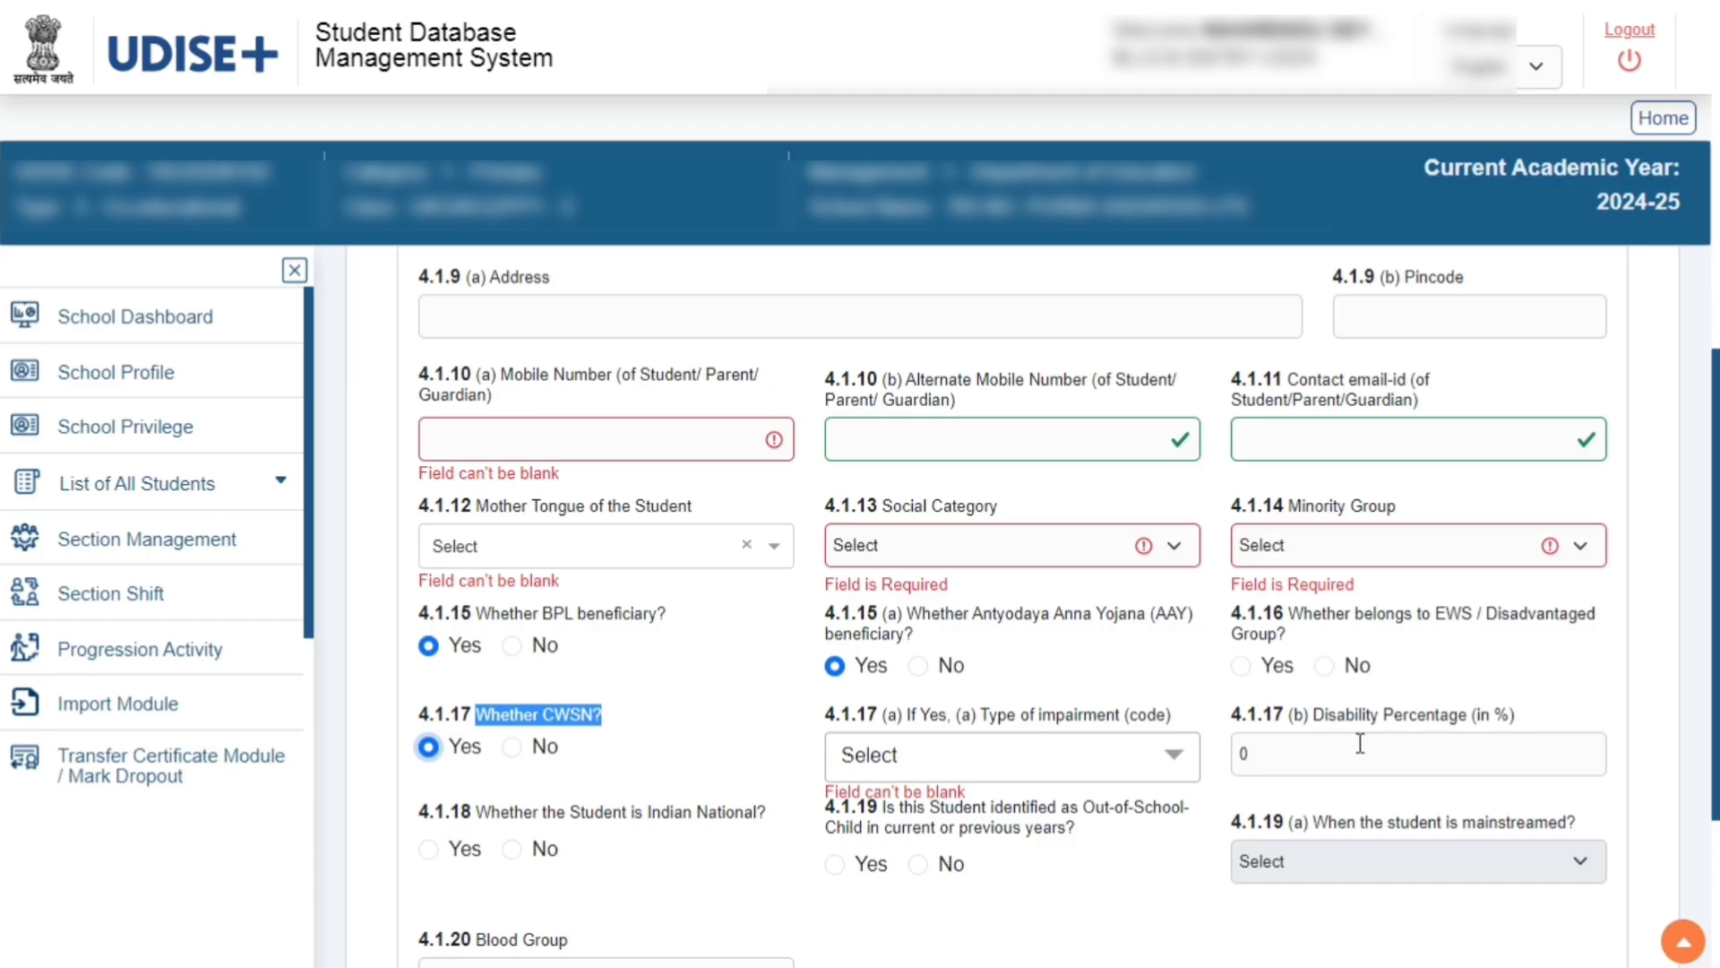
left_click(514, 748)
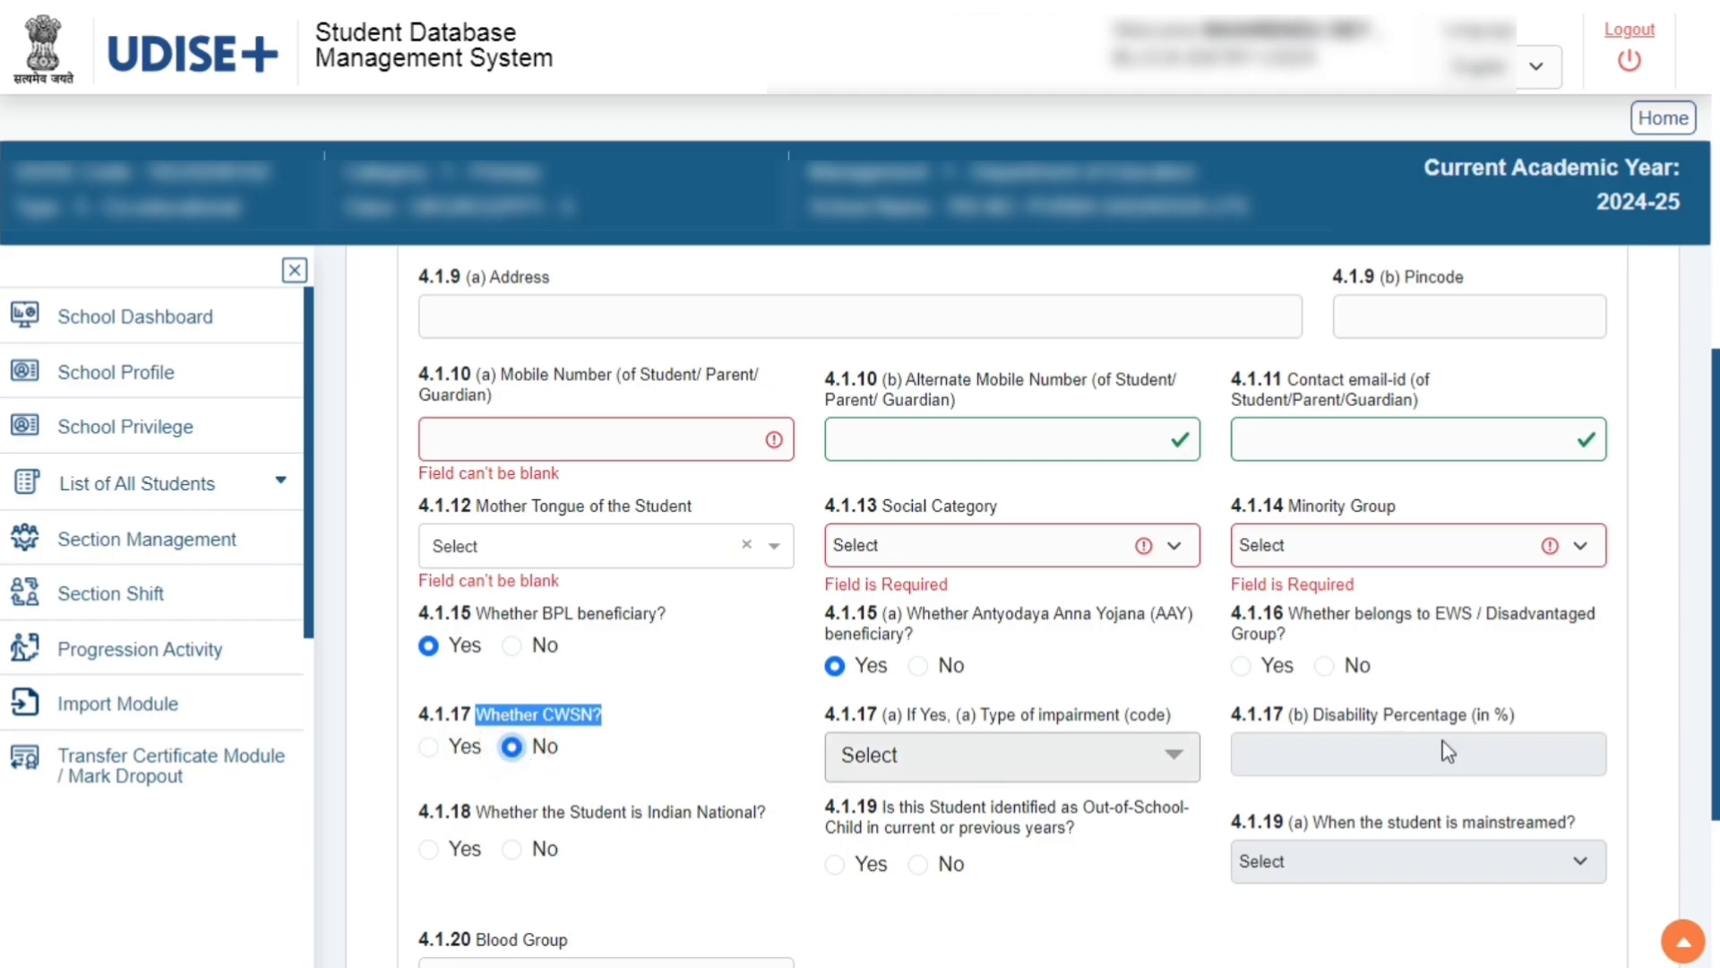
Answer No to whether the student was identified as an out-of-school child
scroll(606, 645, "down", 3)
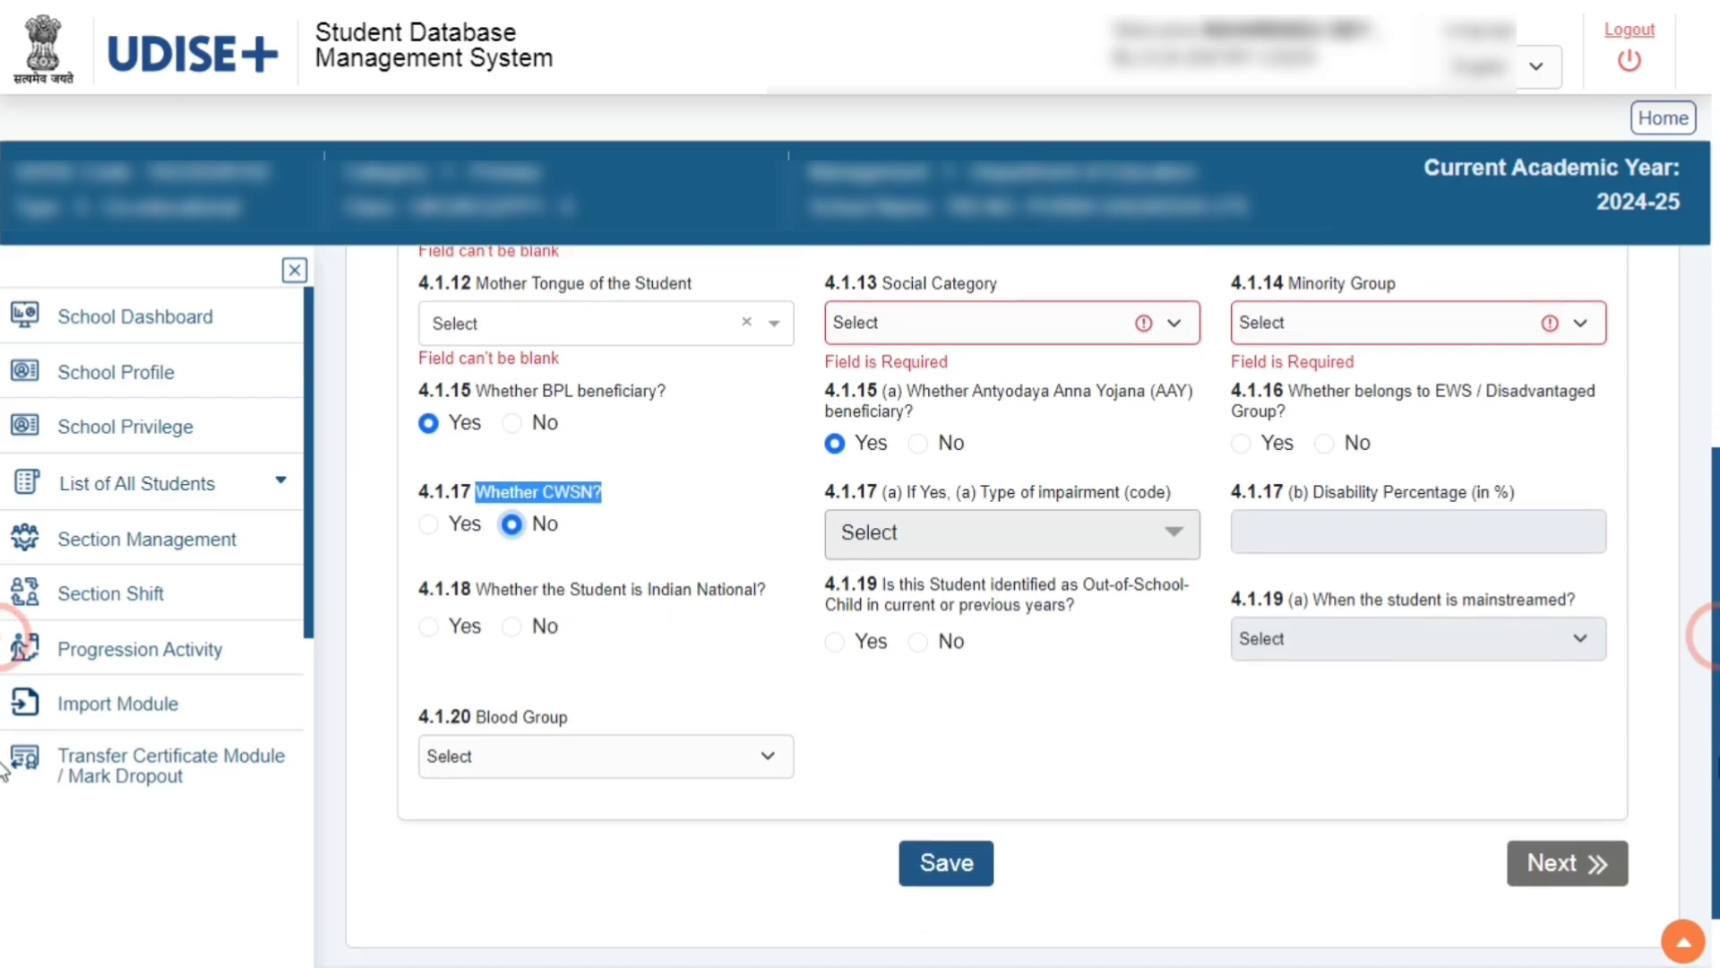
left_click_drag(492, 563, 692, 570)
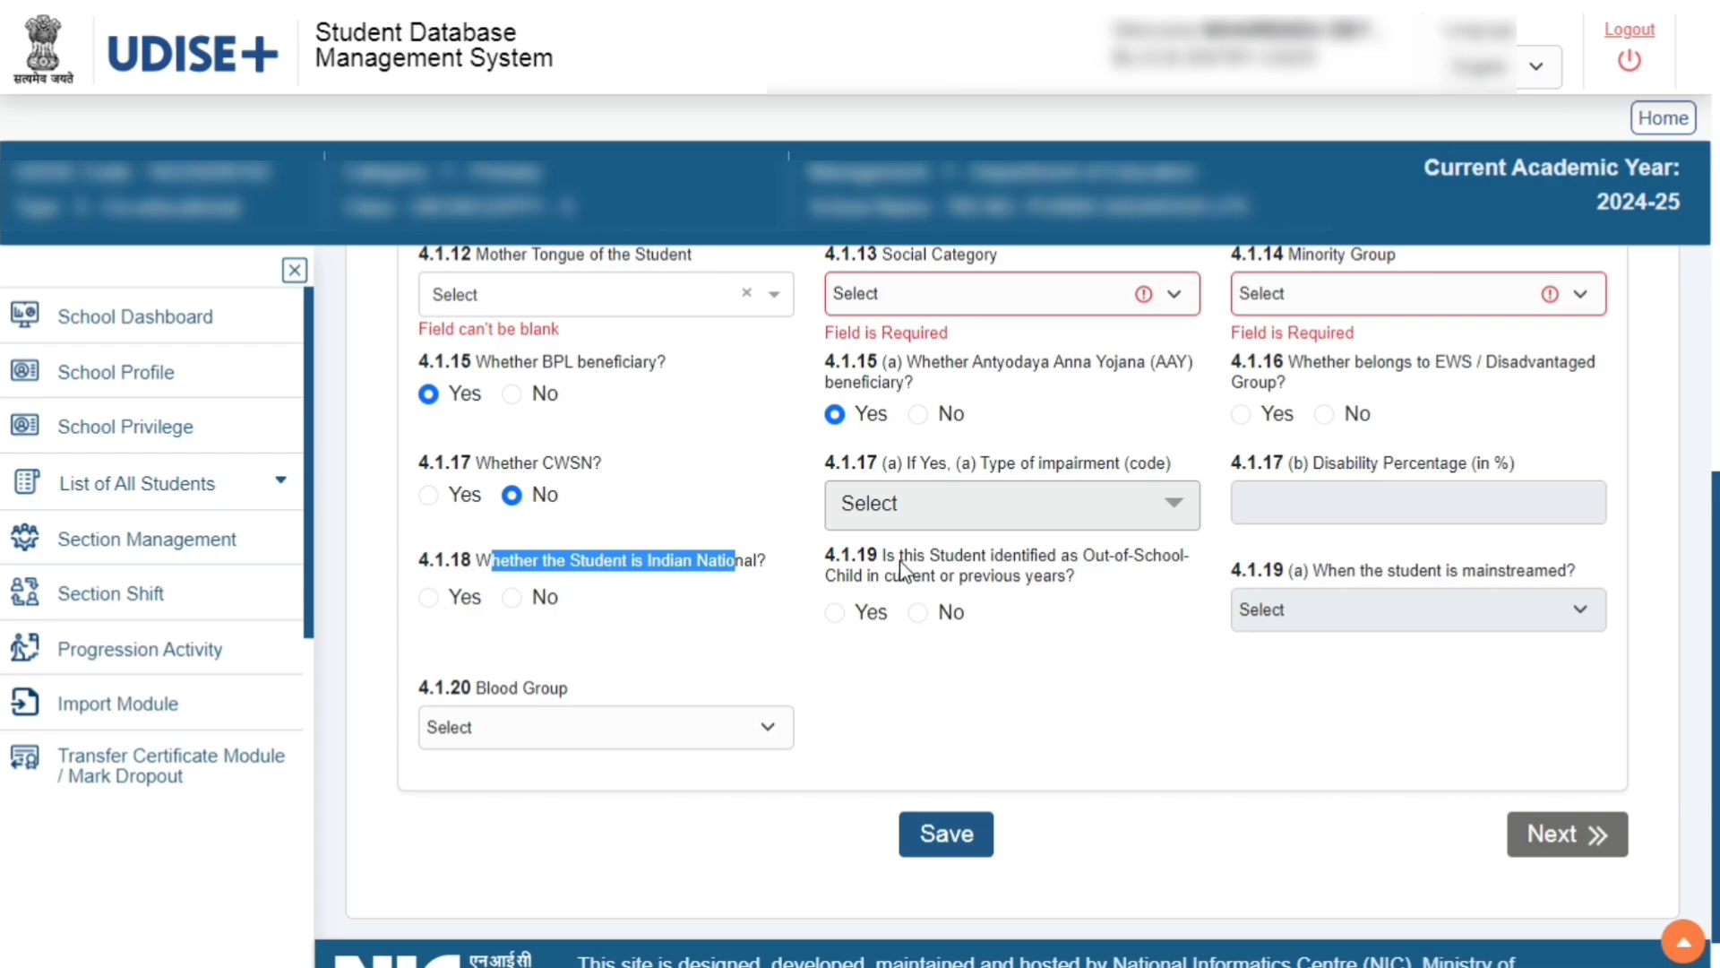
left_click_drag(895, 557, 1177, 569)
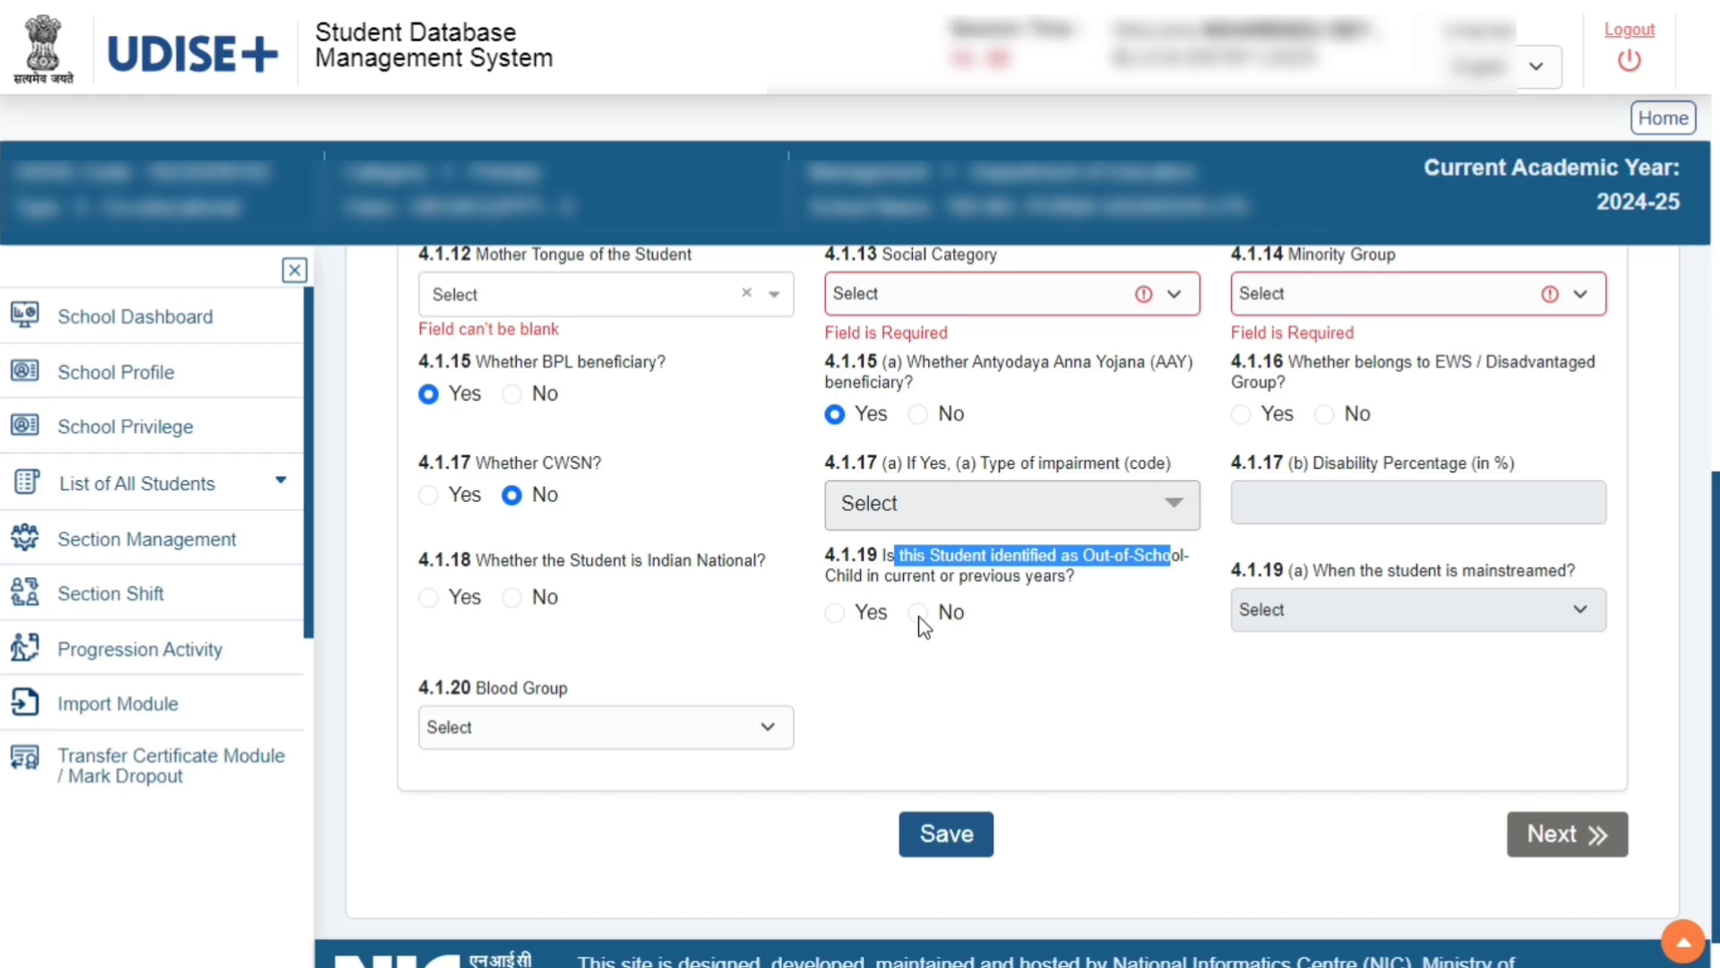
left_click(834, 611)
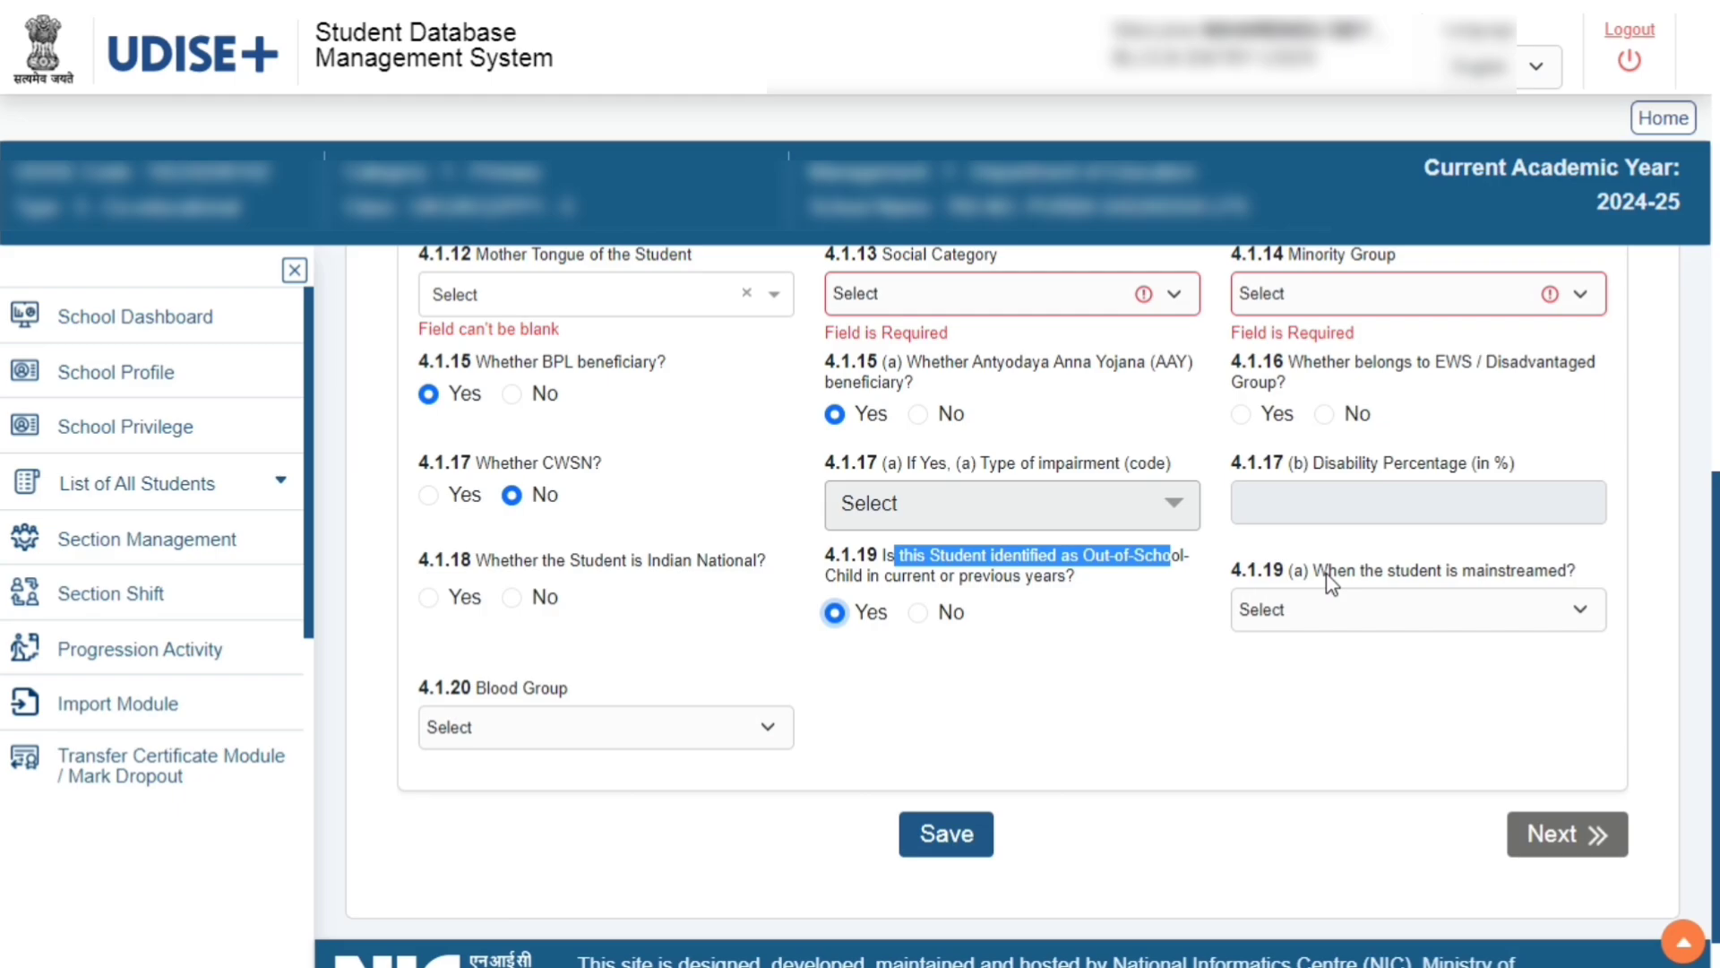
left_click(917, 613)
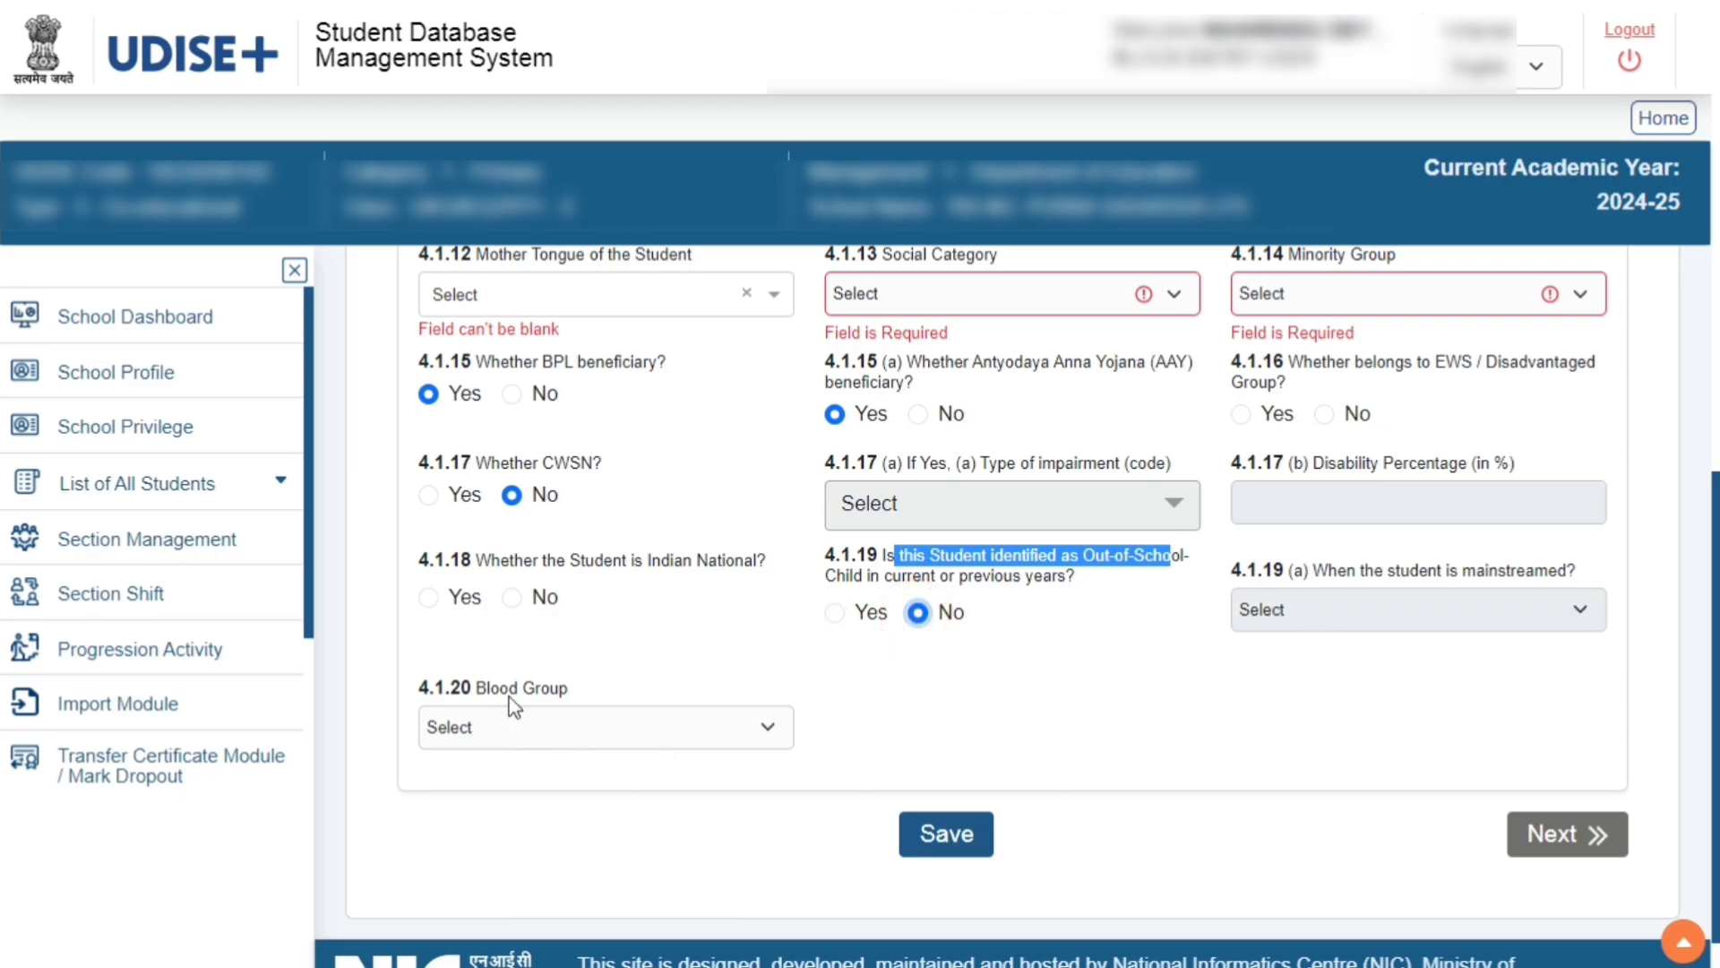
Review the blood group options, try to save the General Profile, and move on to the Enrolment Profile
left_click(762, 745)
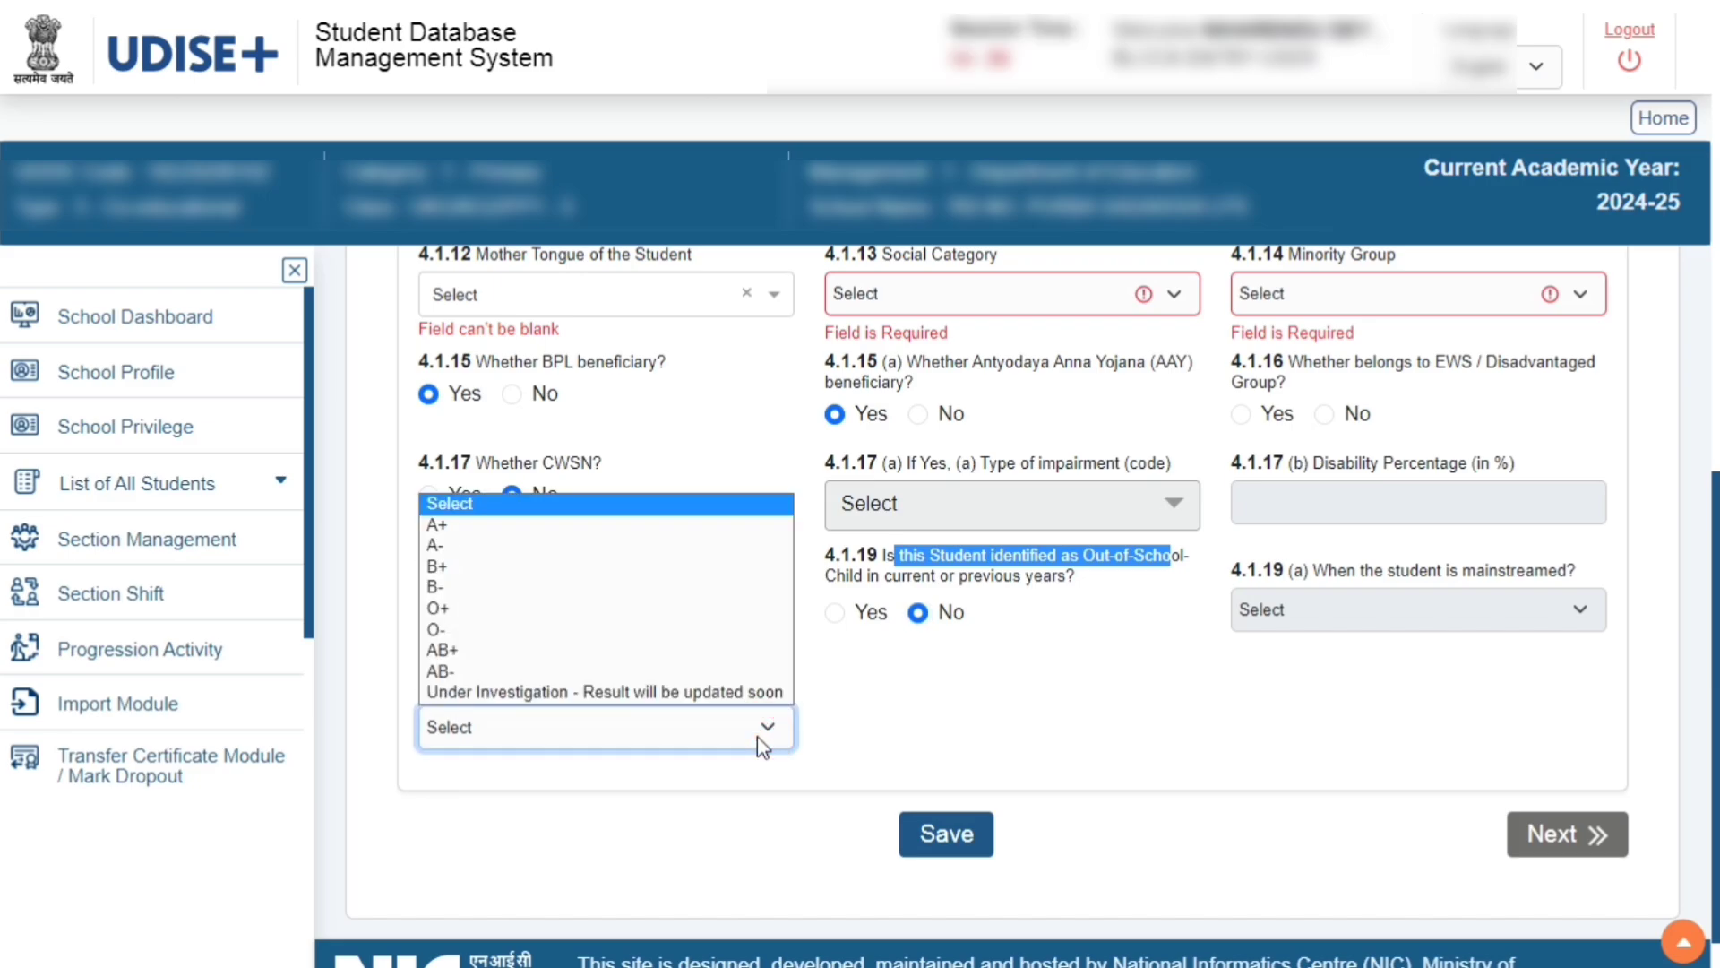
left_click(966, 743)
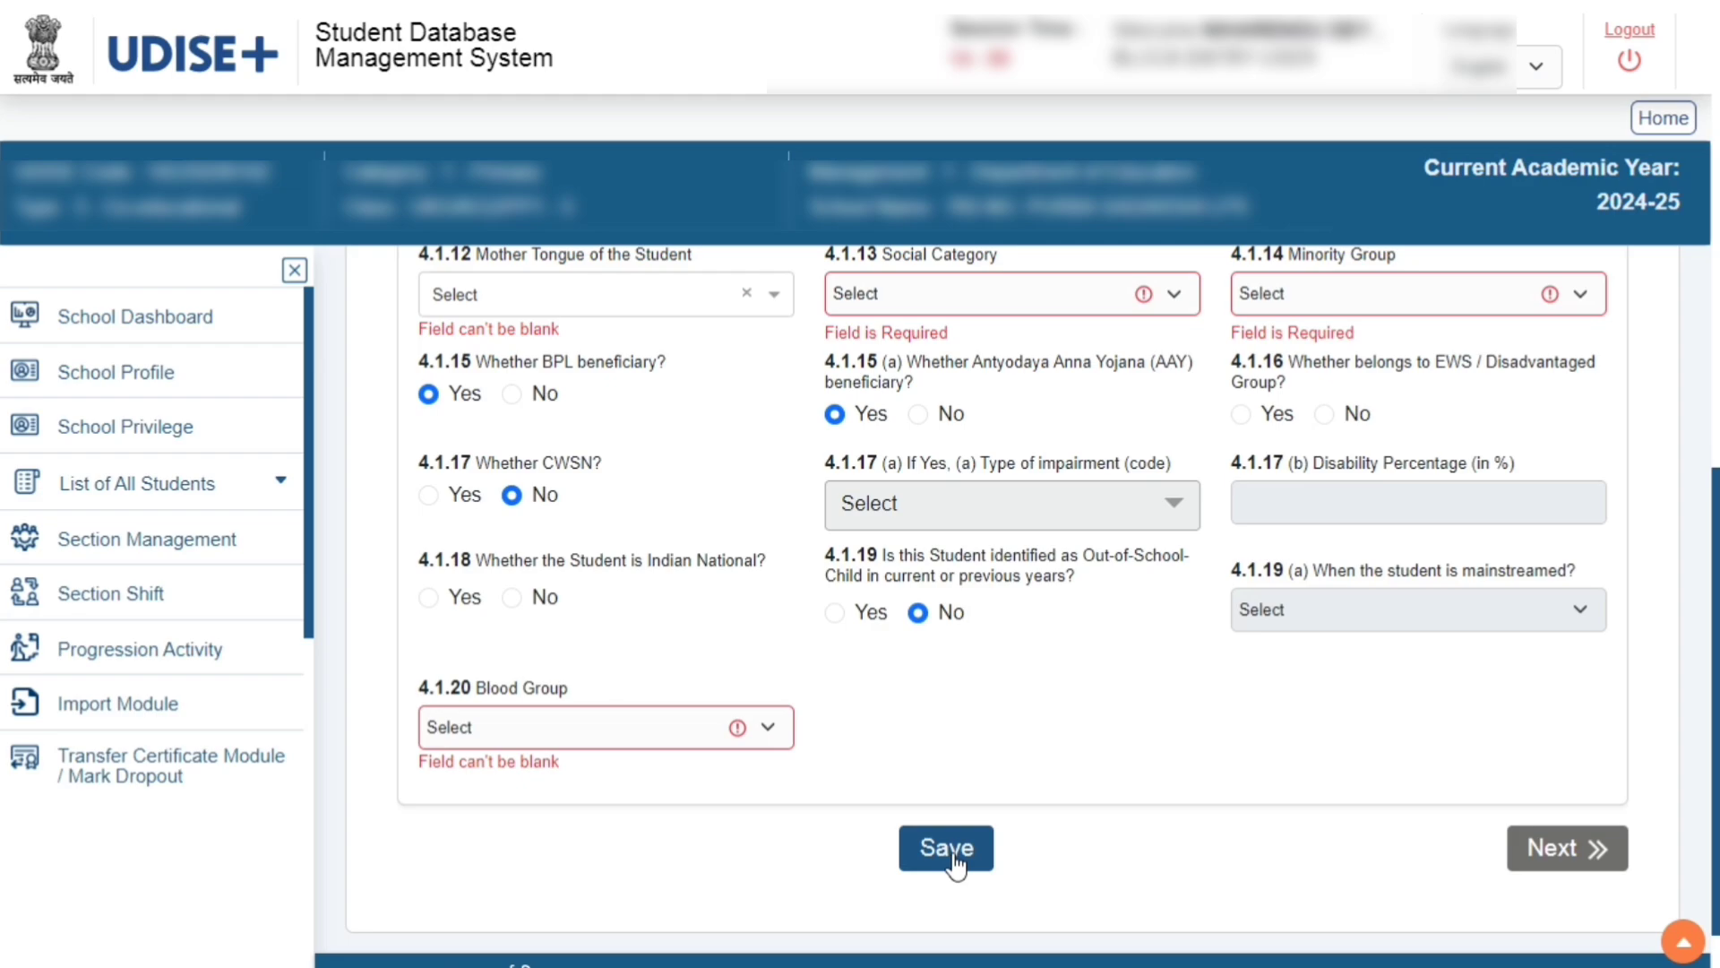
left_click(1538, 863)
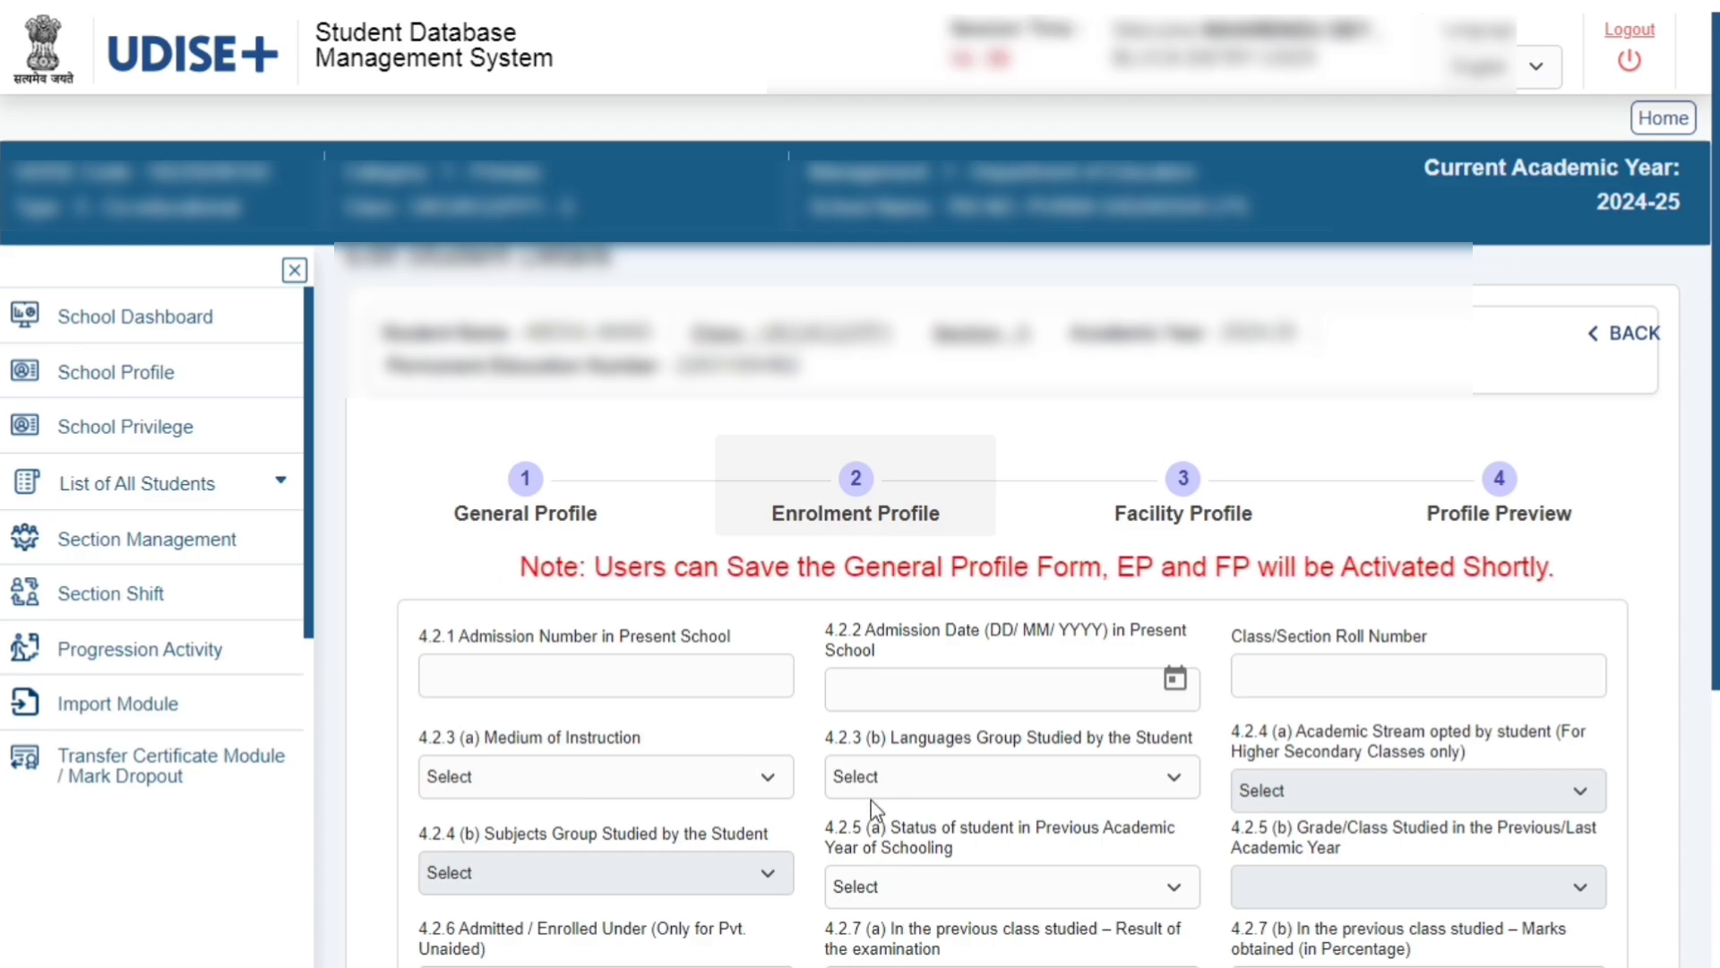
Go through the Enrolment Profile fields for admission number, admission date, roll number, medium, language group and previous-year status
scroll(691, 584, "down", 2)
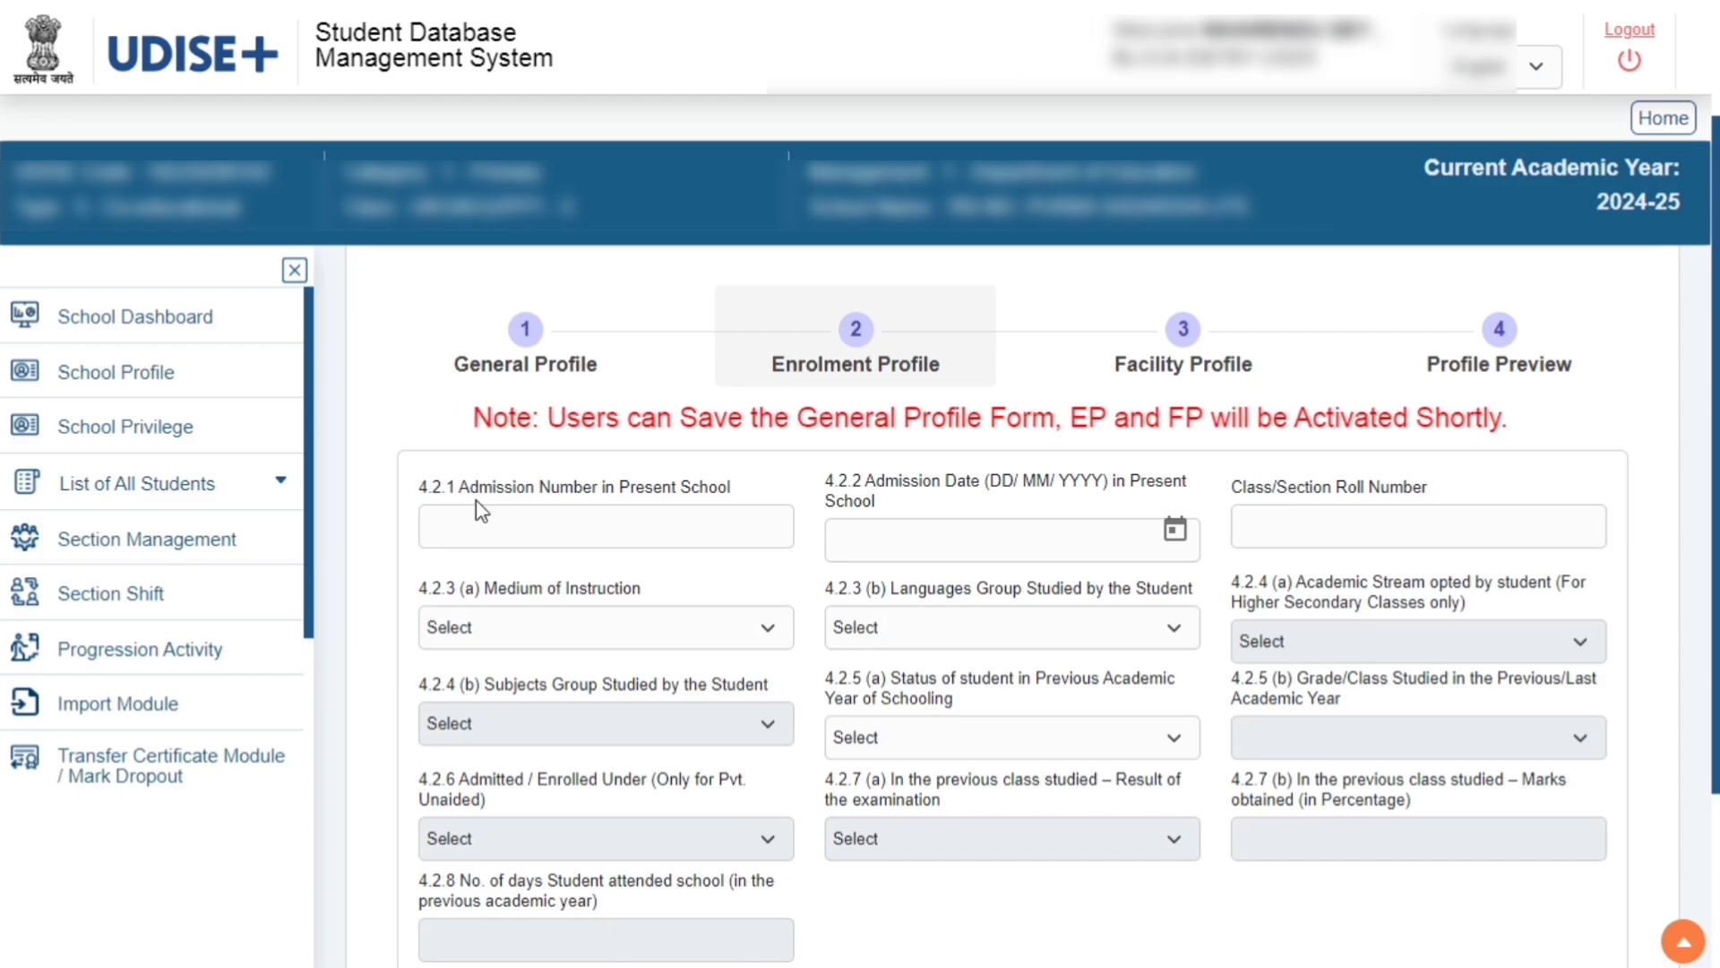
left_click(673, 523)
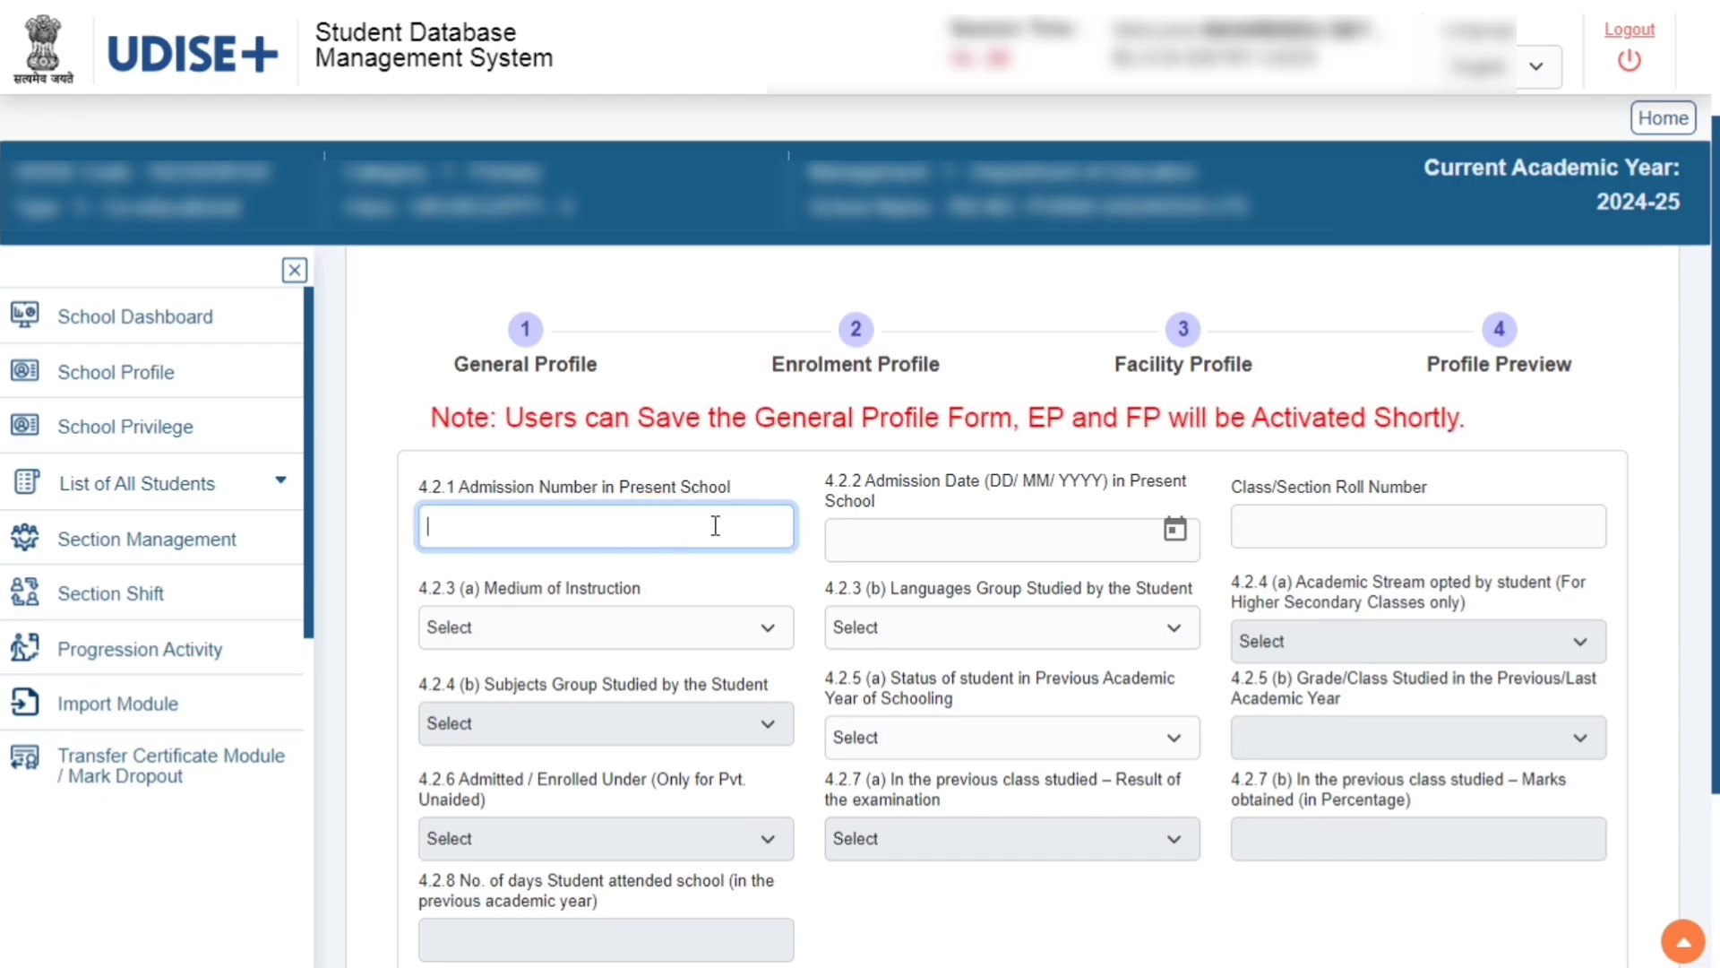
left_click(1098, 535)
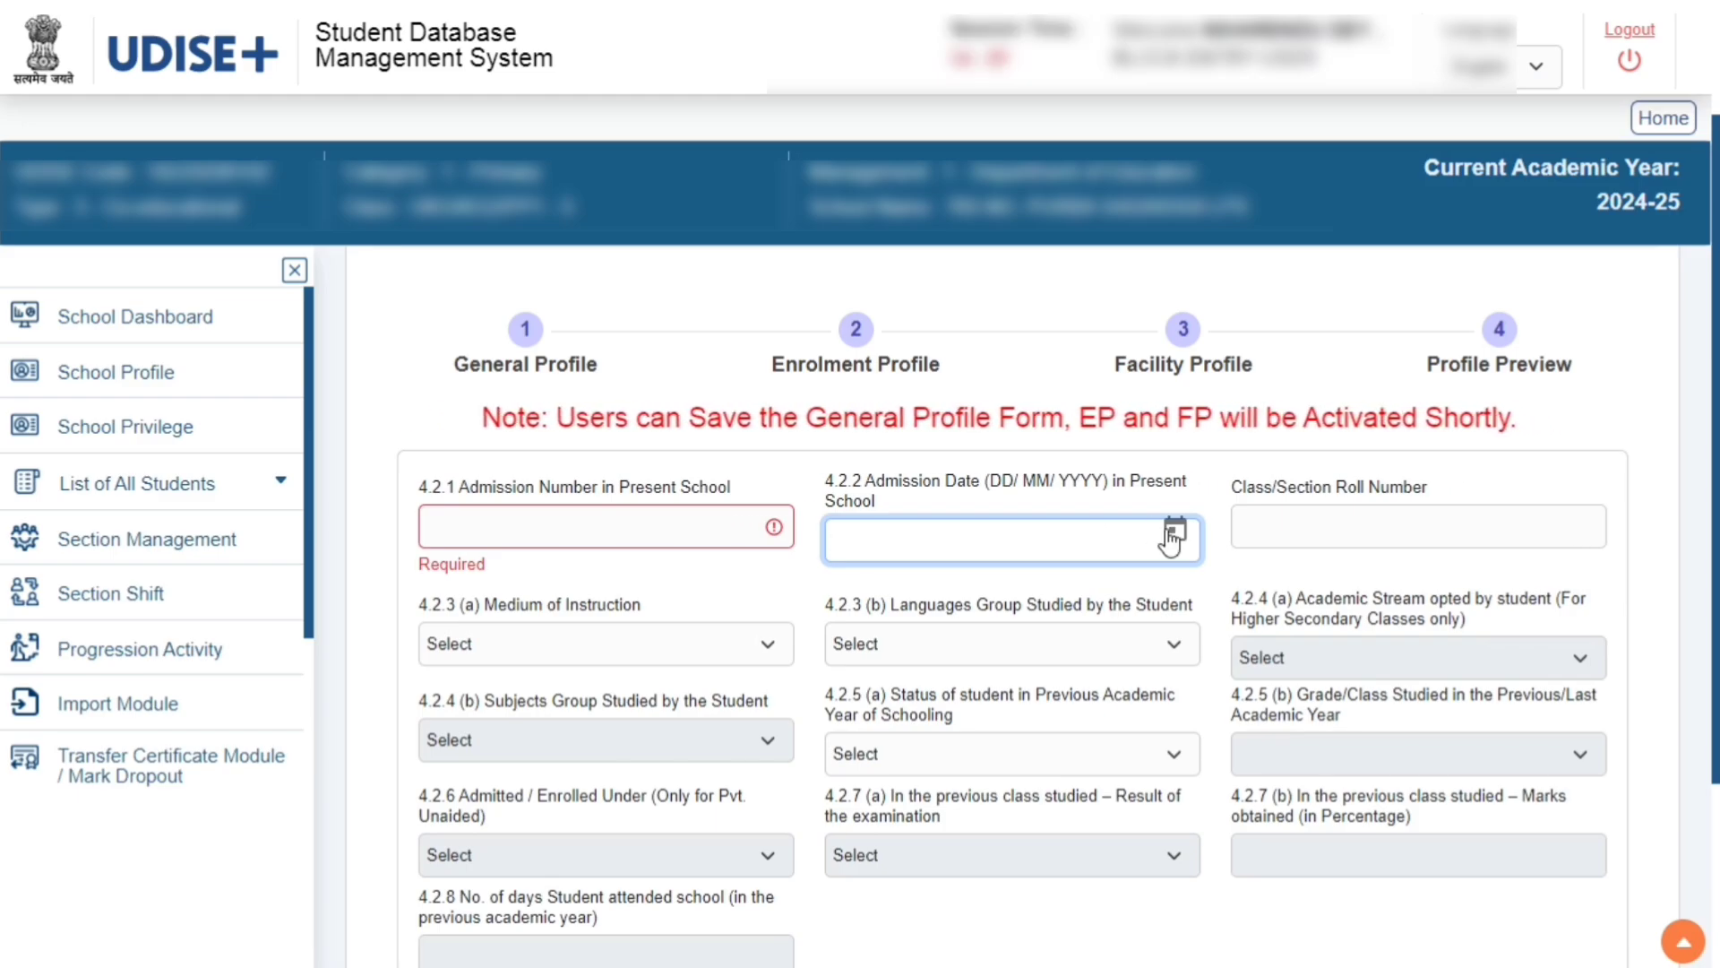
left_click(1294, 524)
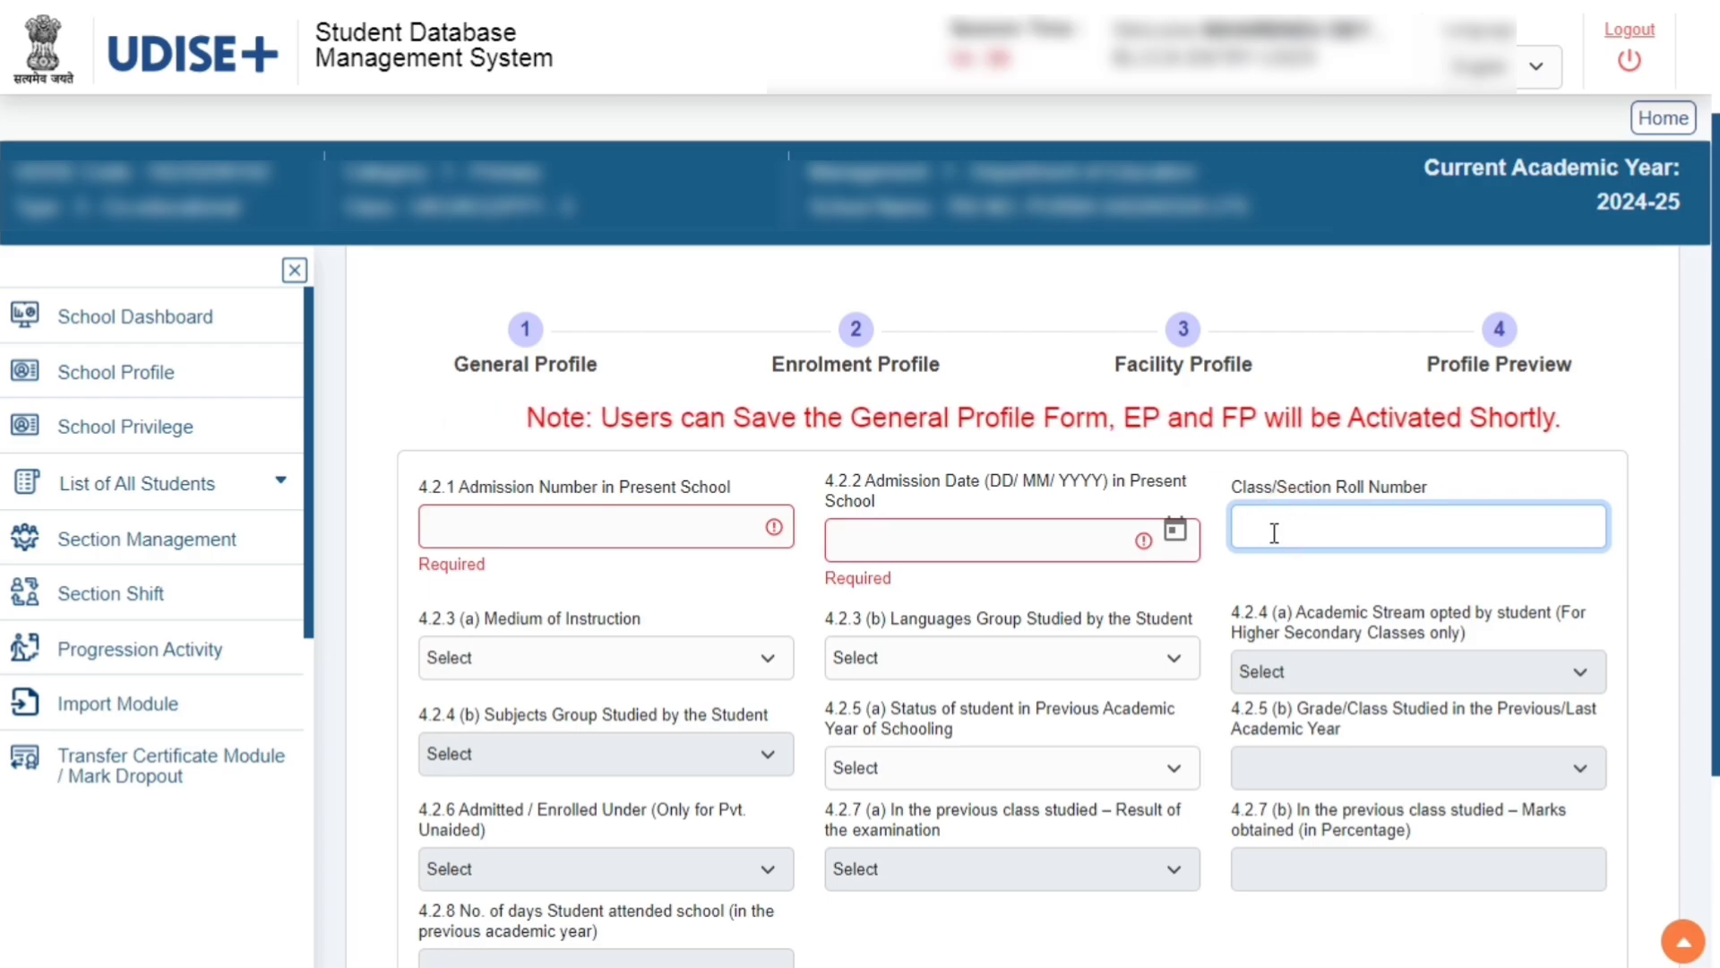
left_click(763, 662)
left_click(766, 661)
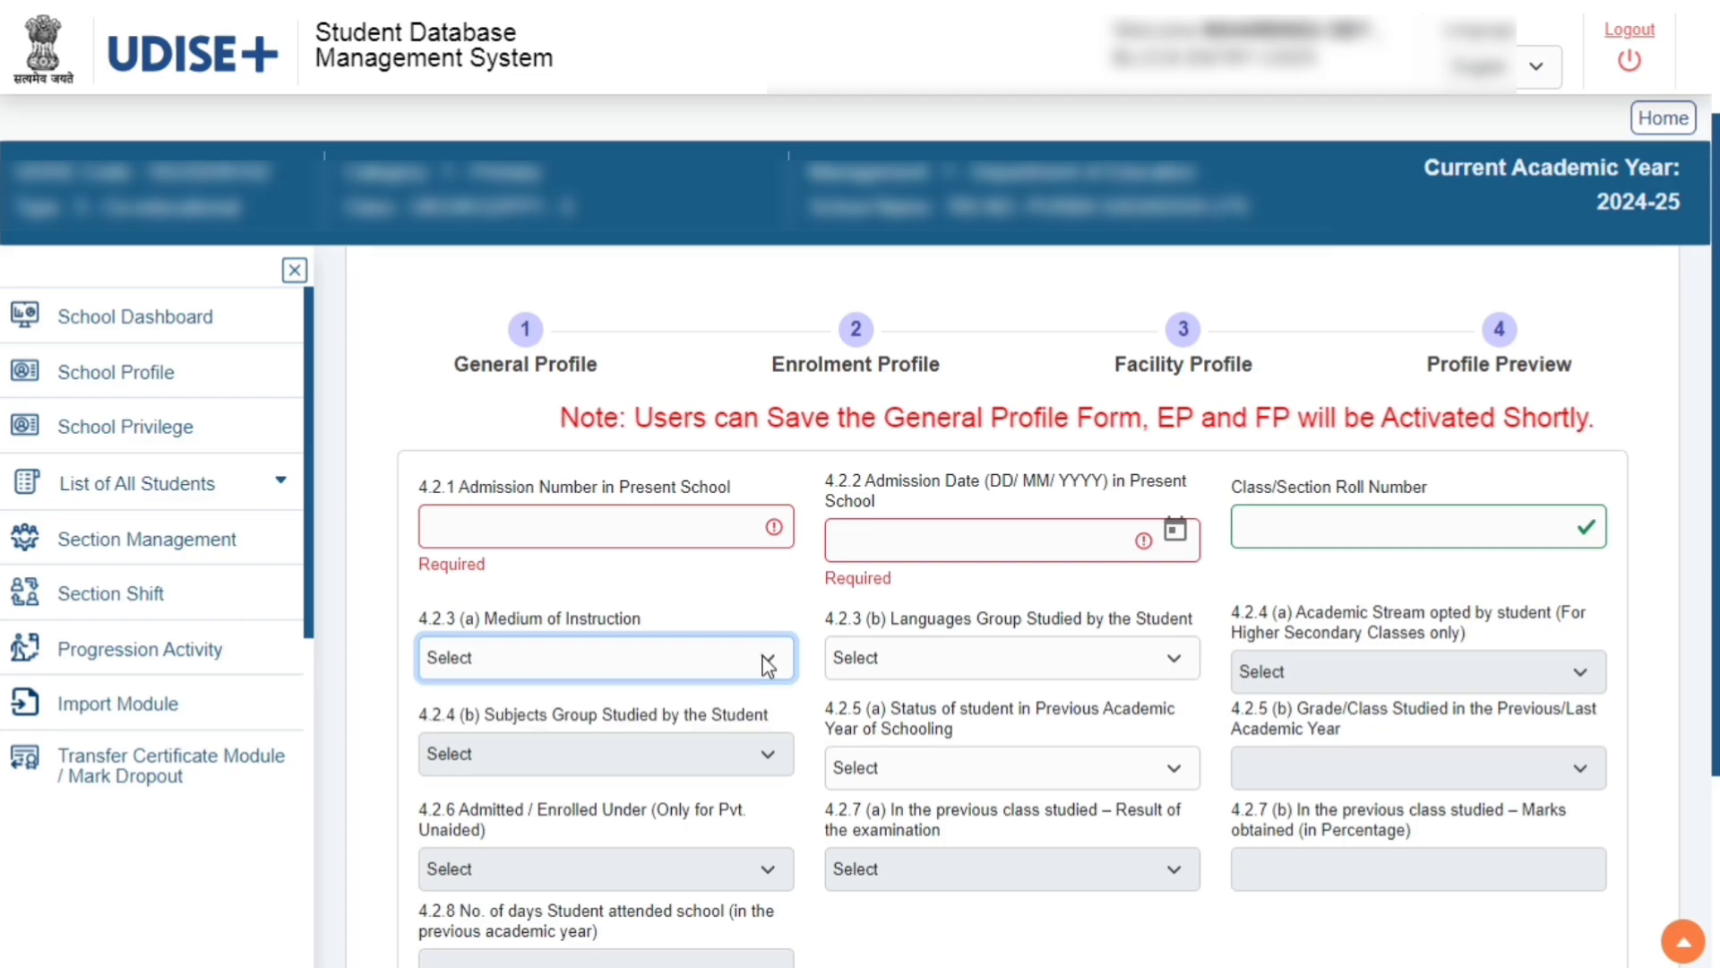
left_click(1170, 662)
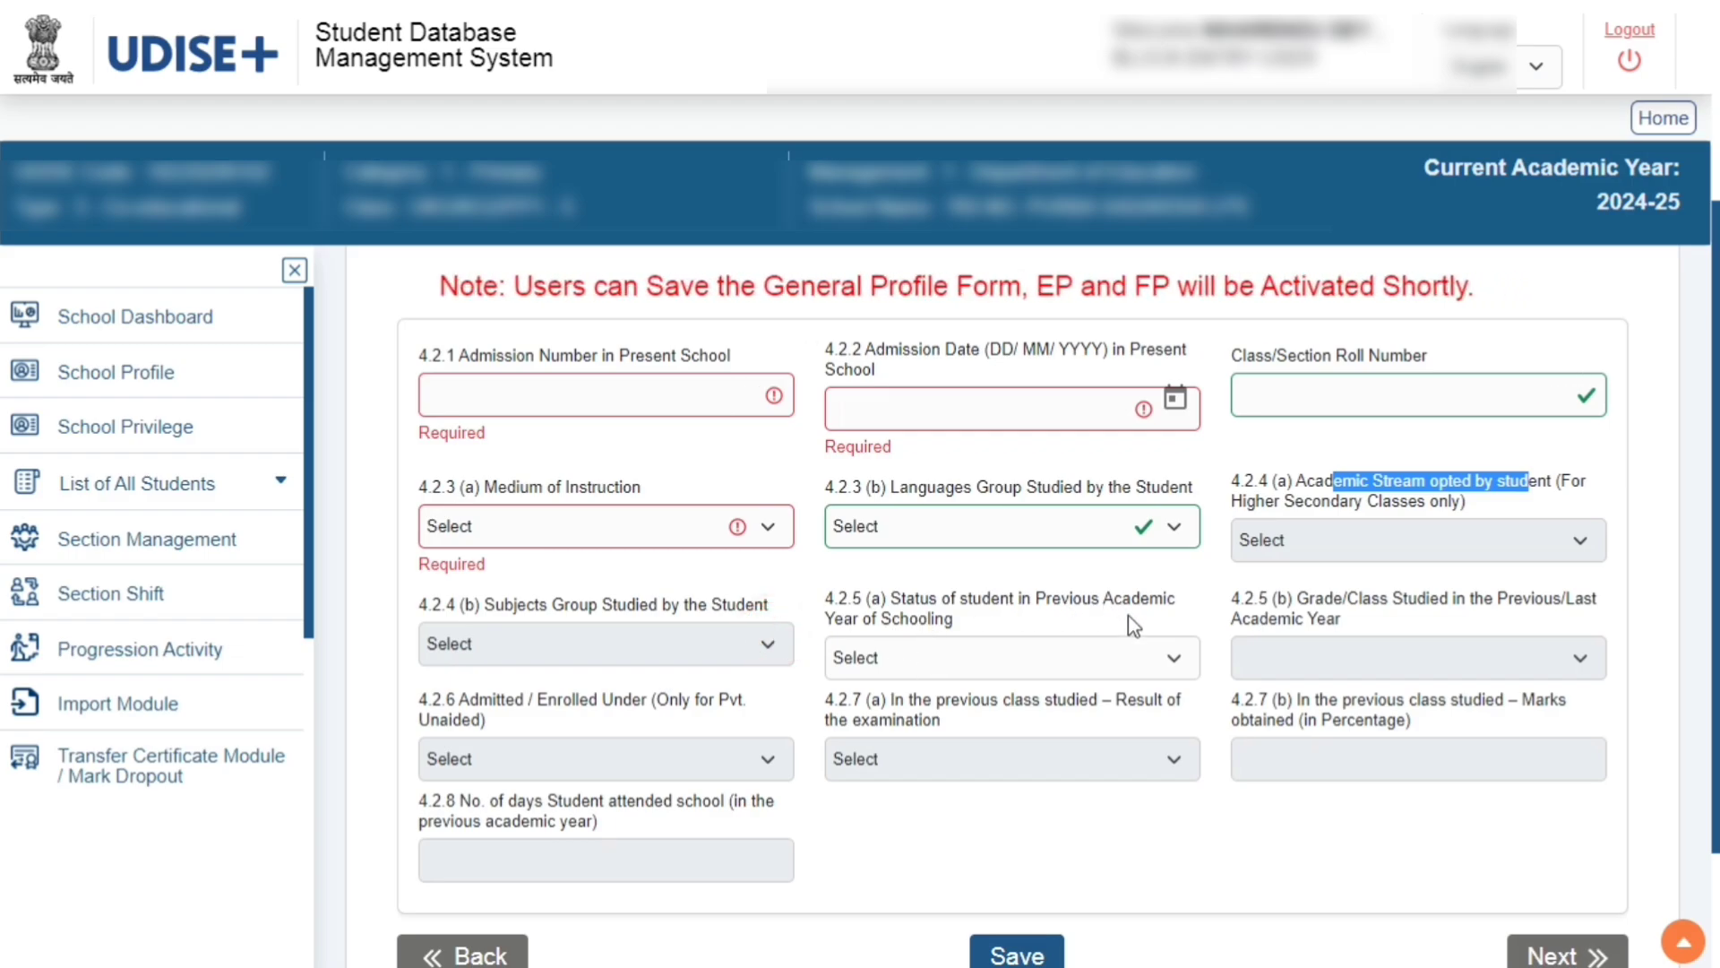
left_click(1025, 657)
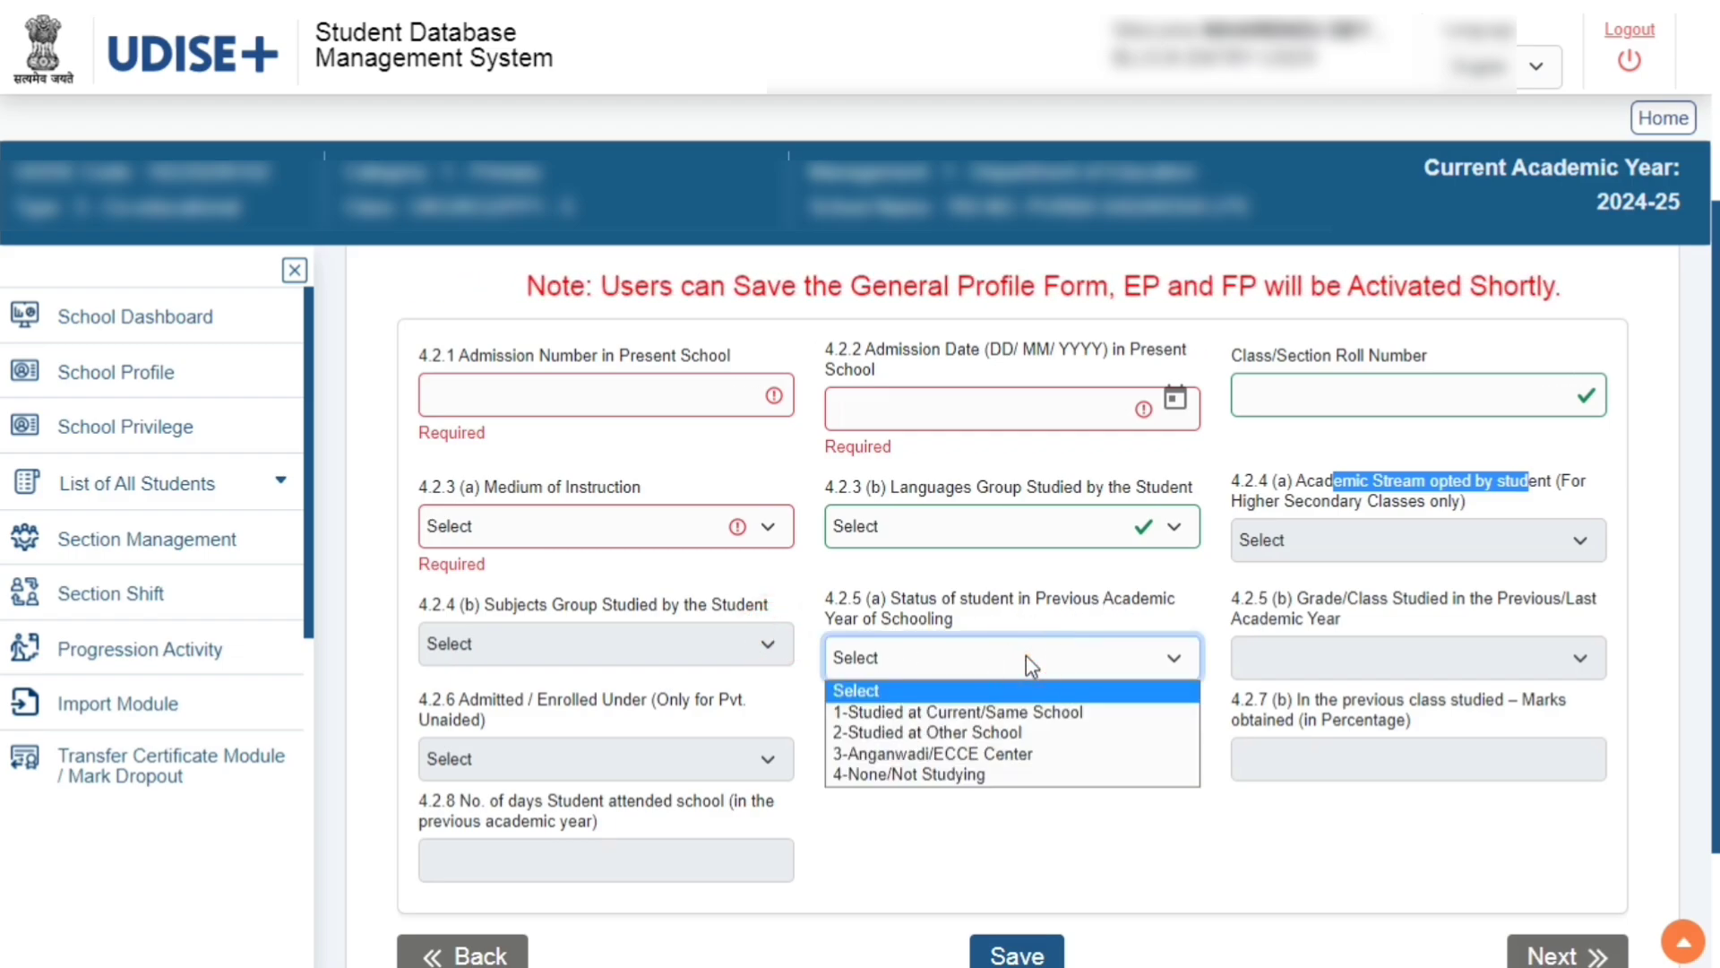
left_click(1327, 645)
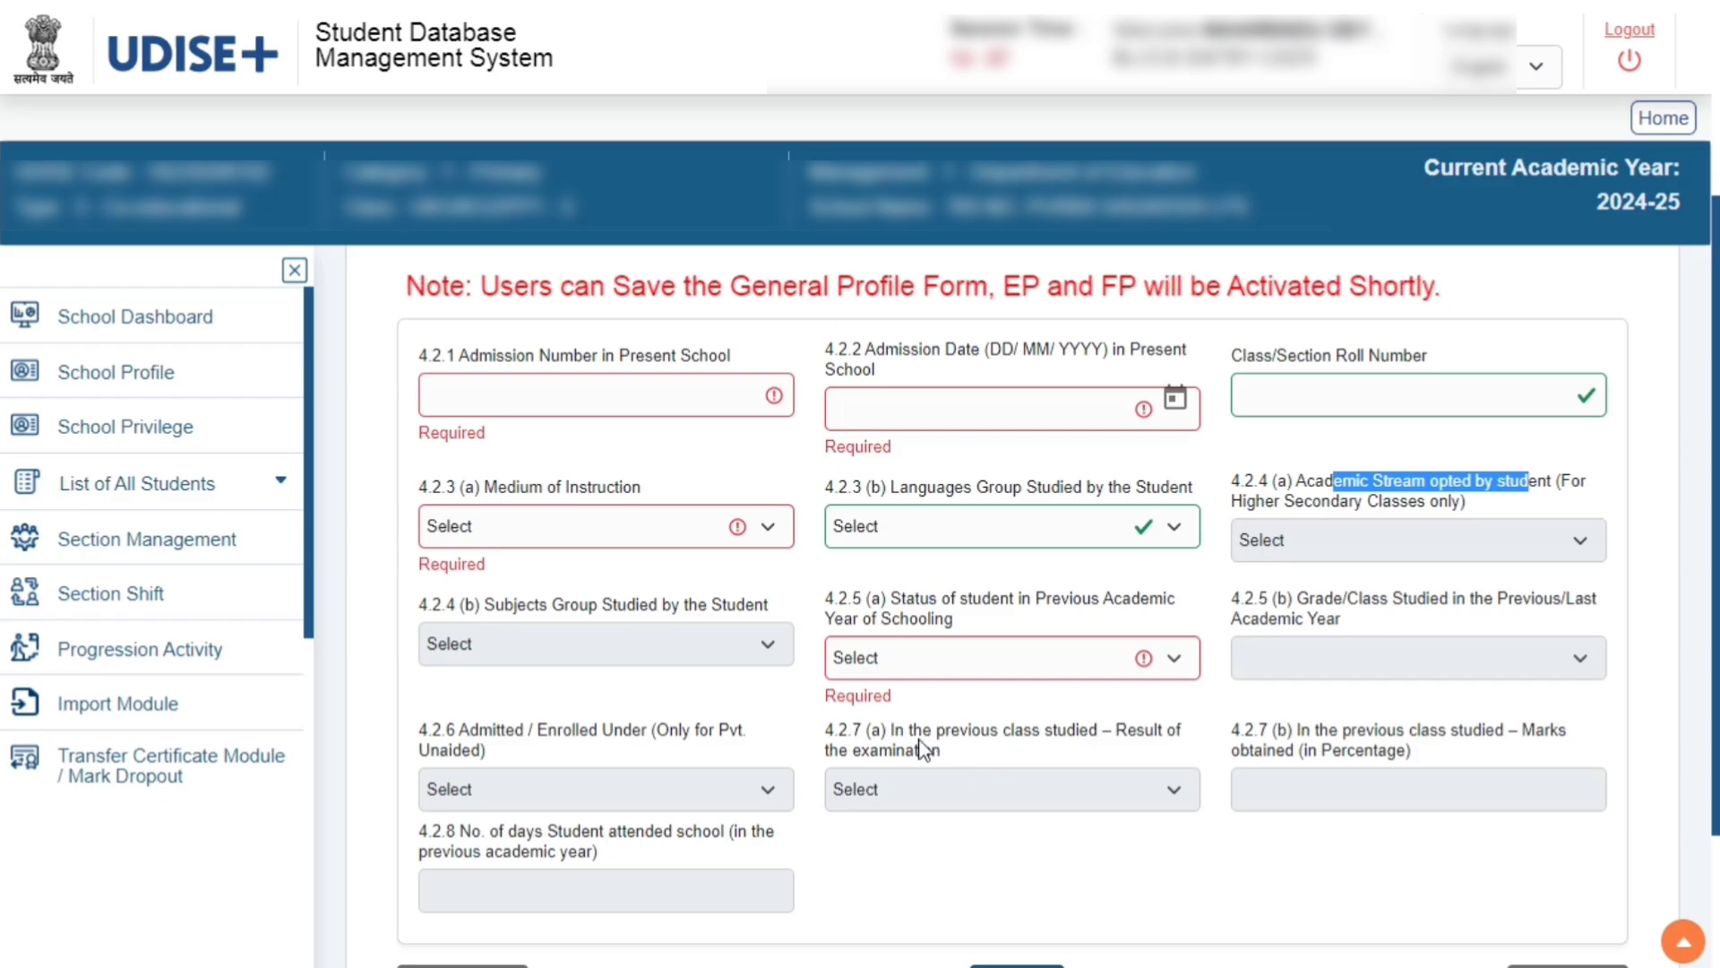
Check the previous-class examination result field, then advance to the Facility Profile
left_click_drag(914, 733, 1136, 732)
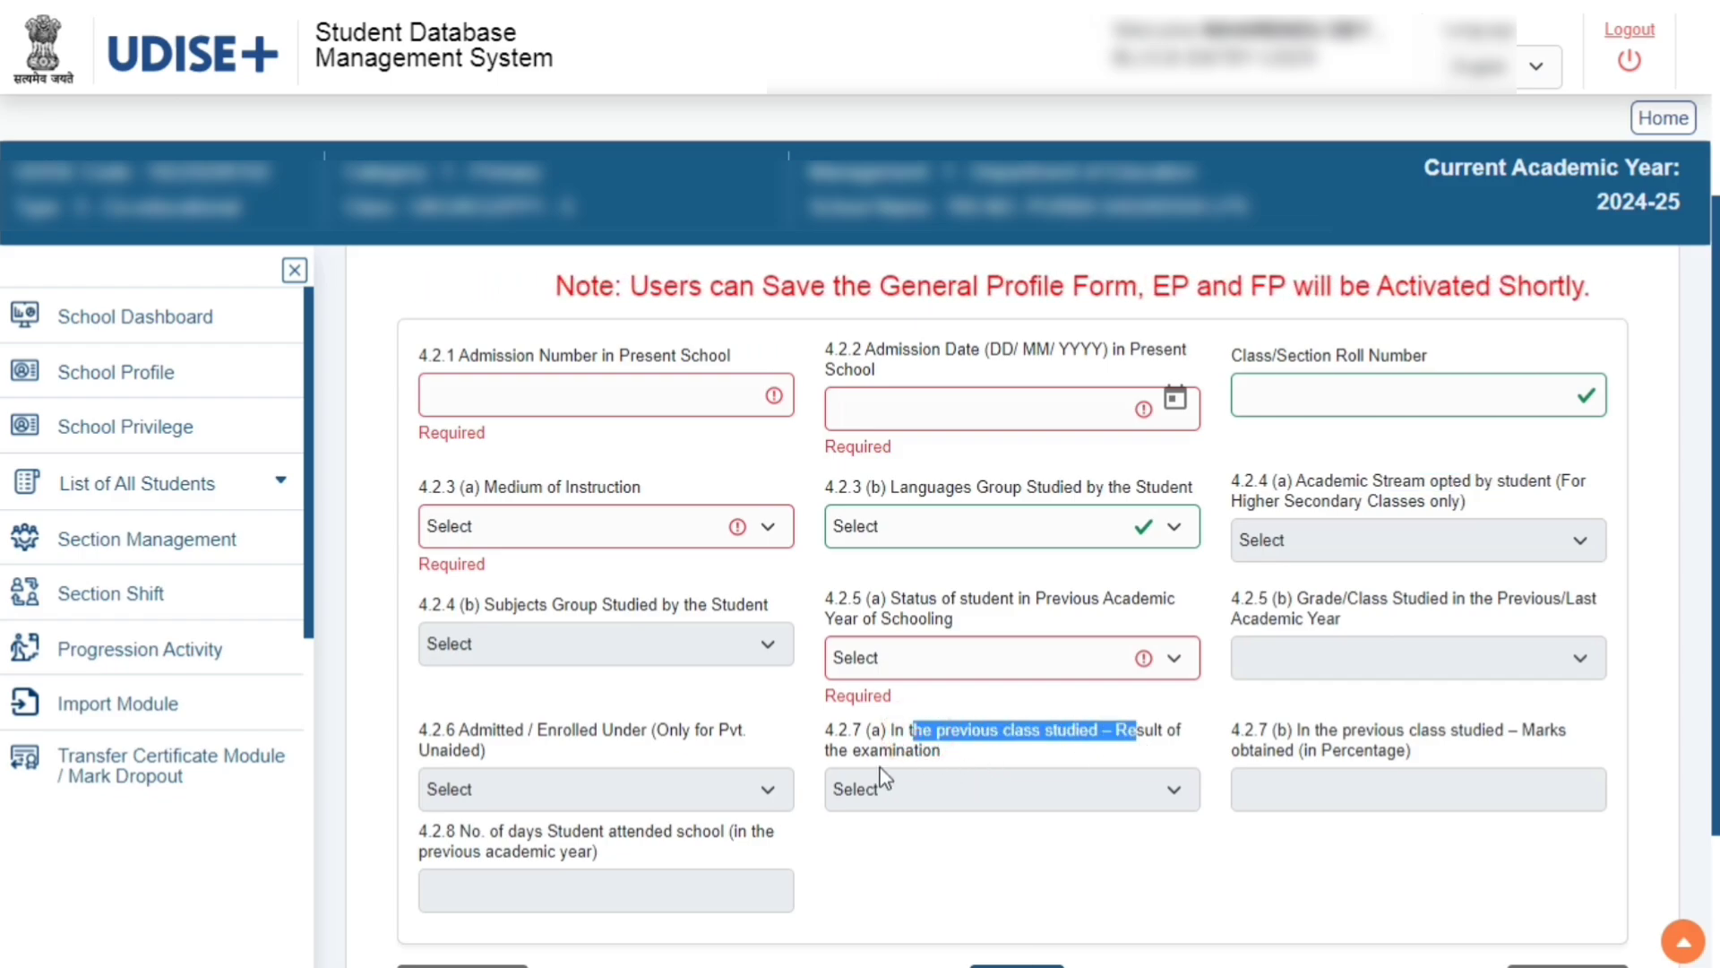
left_click(1164, 786)
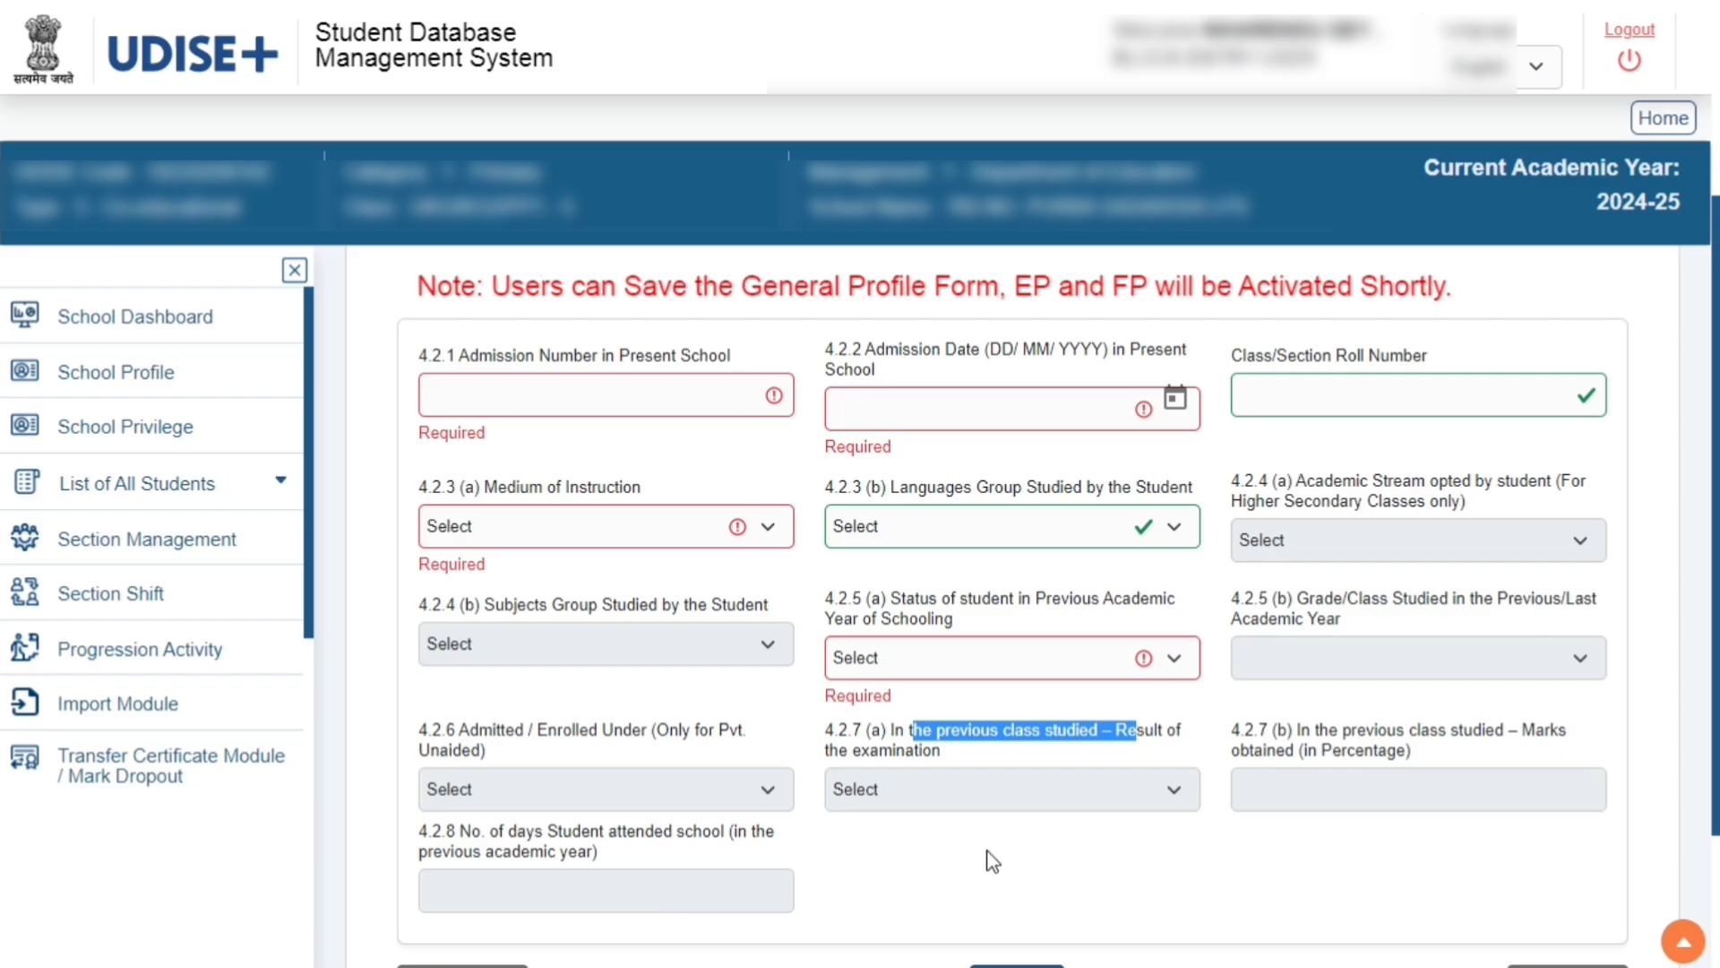
scroll(1048, 864, "down", 3)
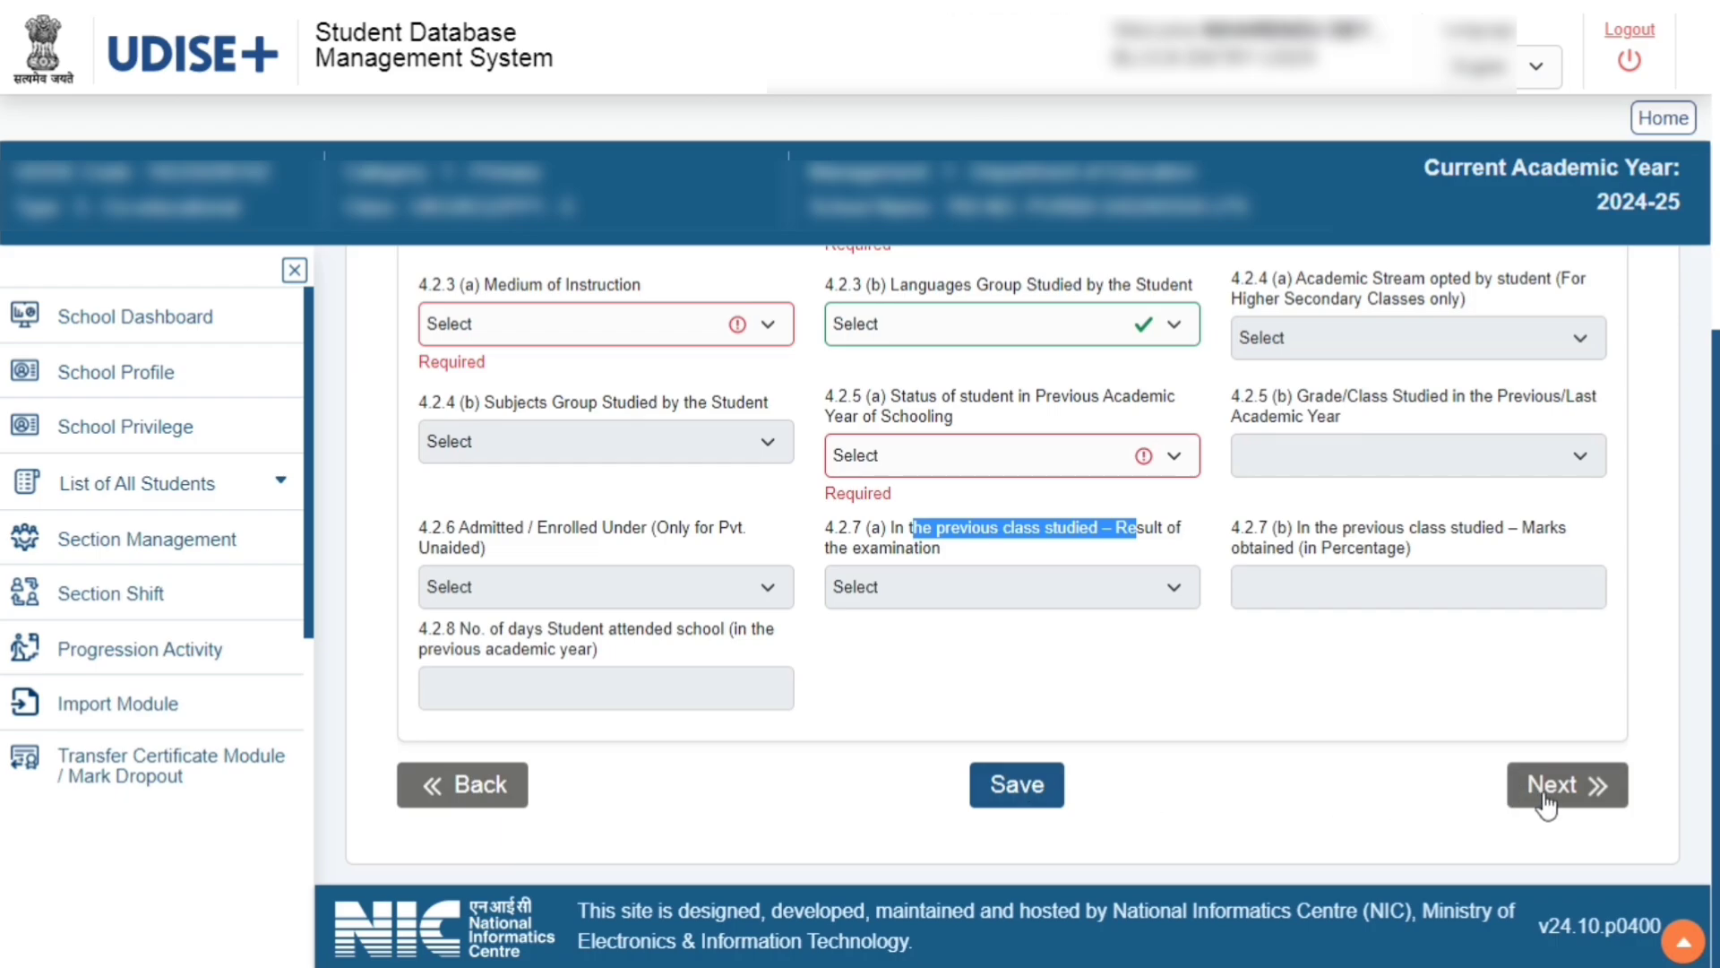
left_click(1586, 788)
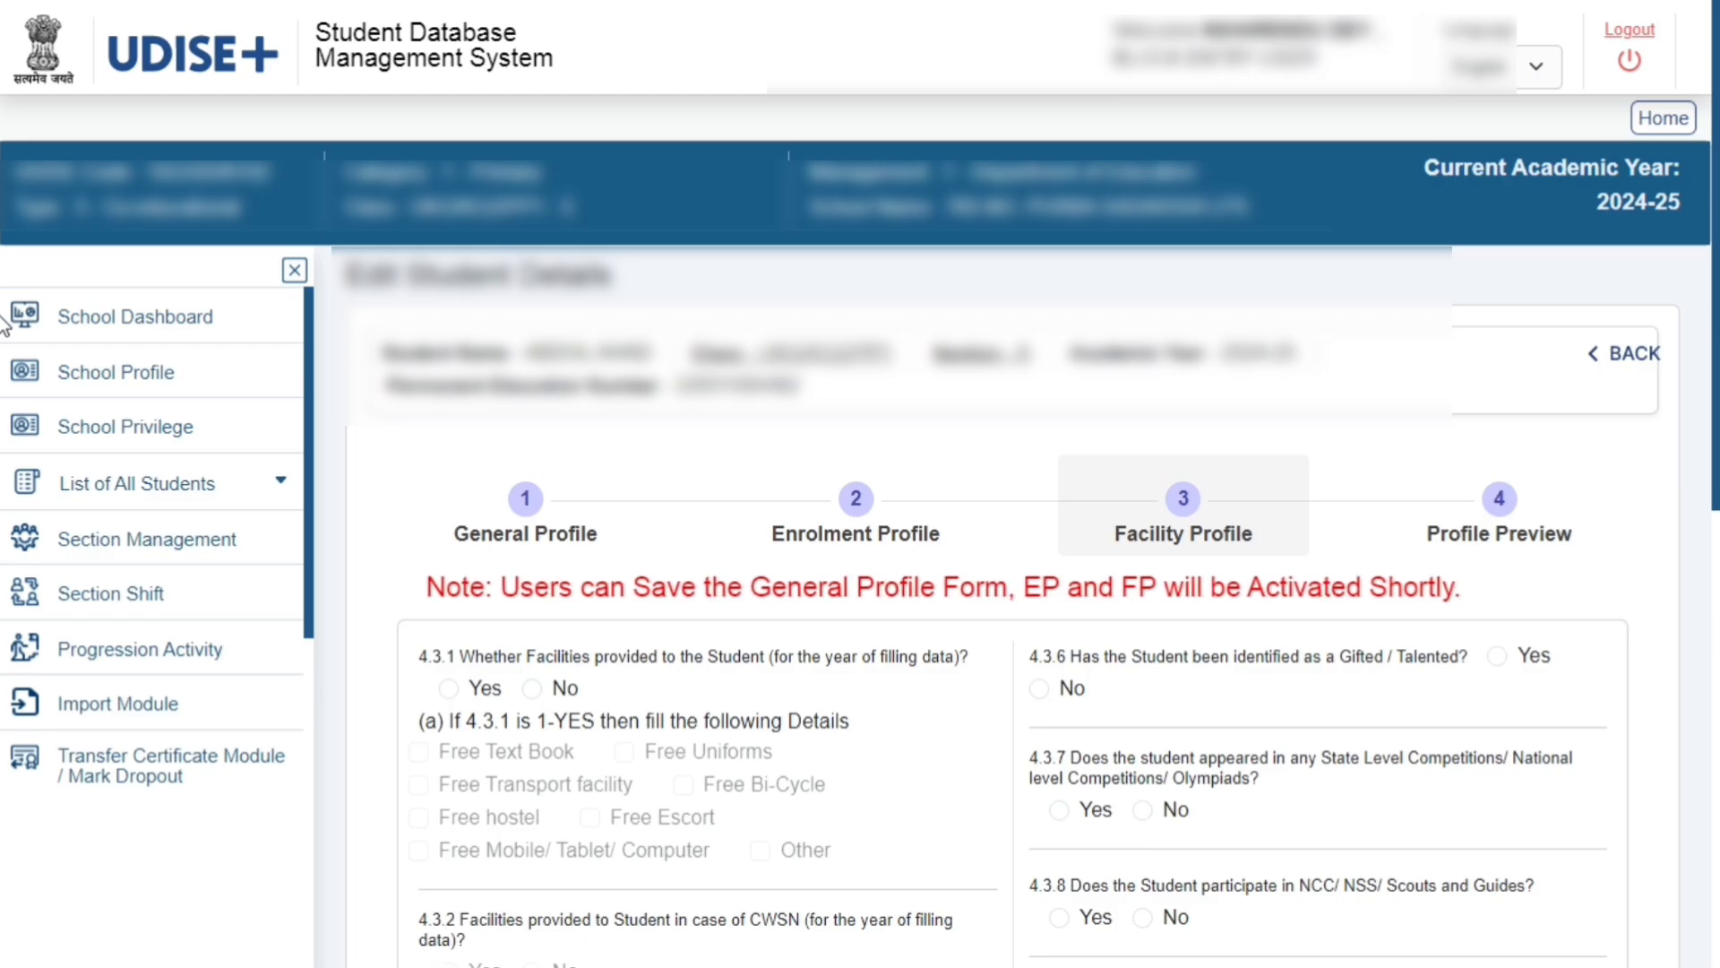
scroll(4, 358, "down", 2)
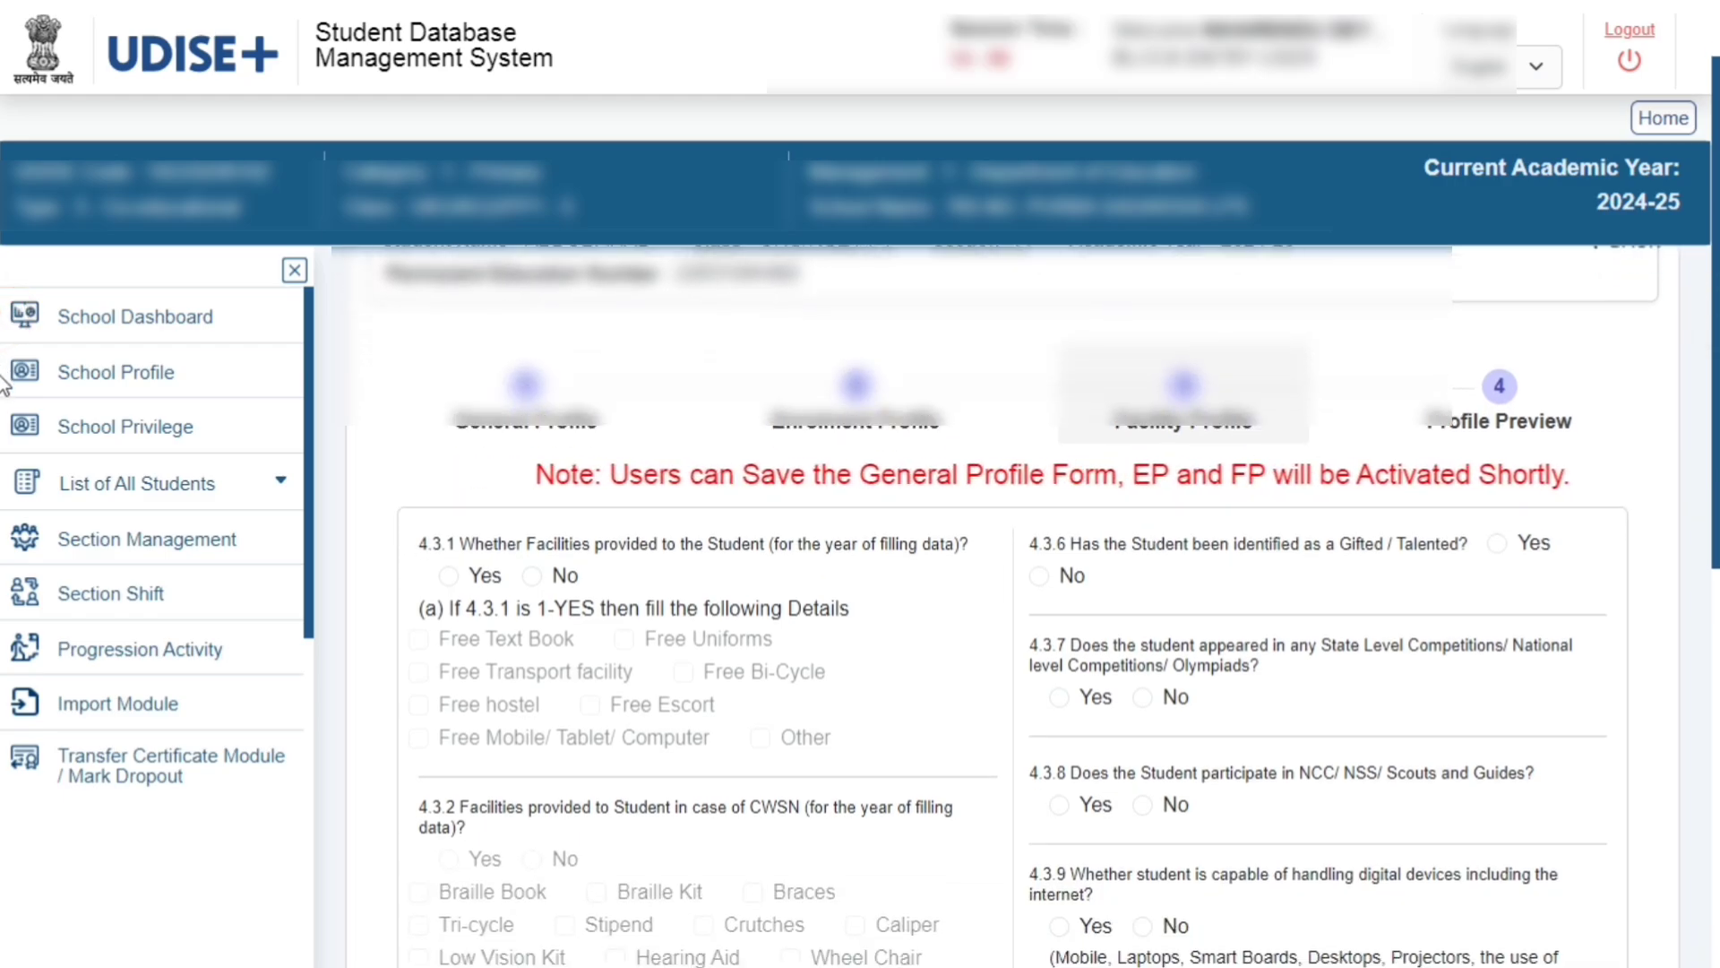
Go through the Facility Profile questions on facilities, screenings, height, weight and distance, then advance to the Profile Preview
scroll(5, 403, "down", 2)
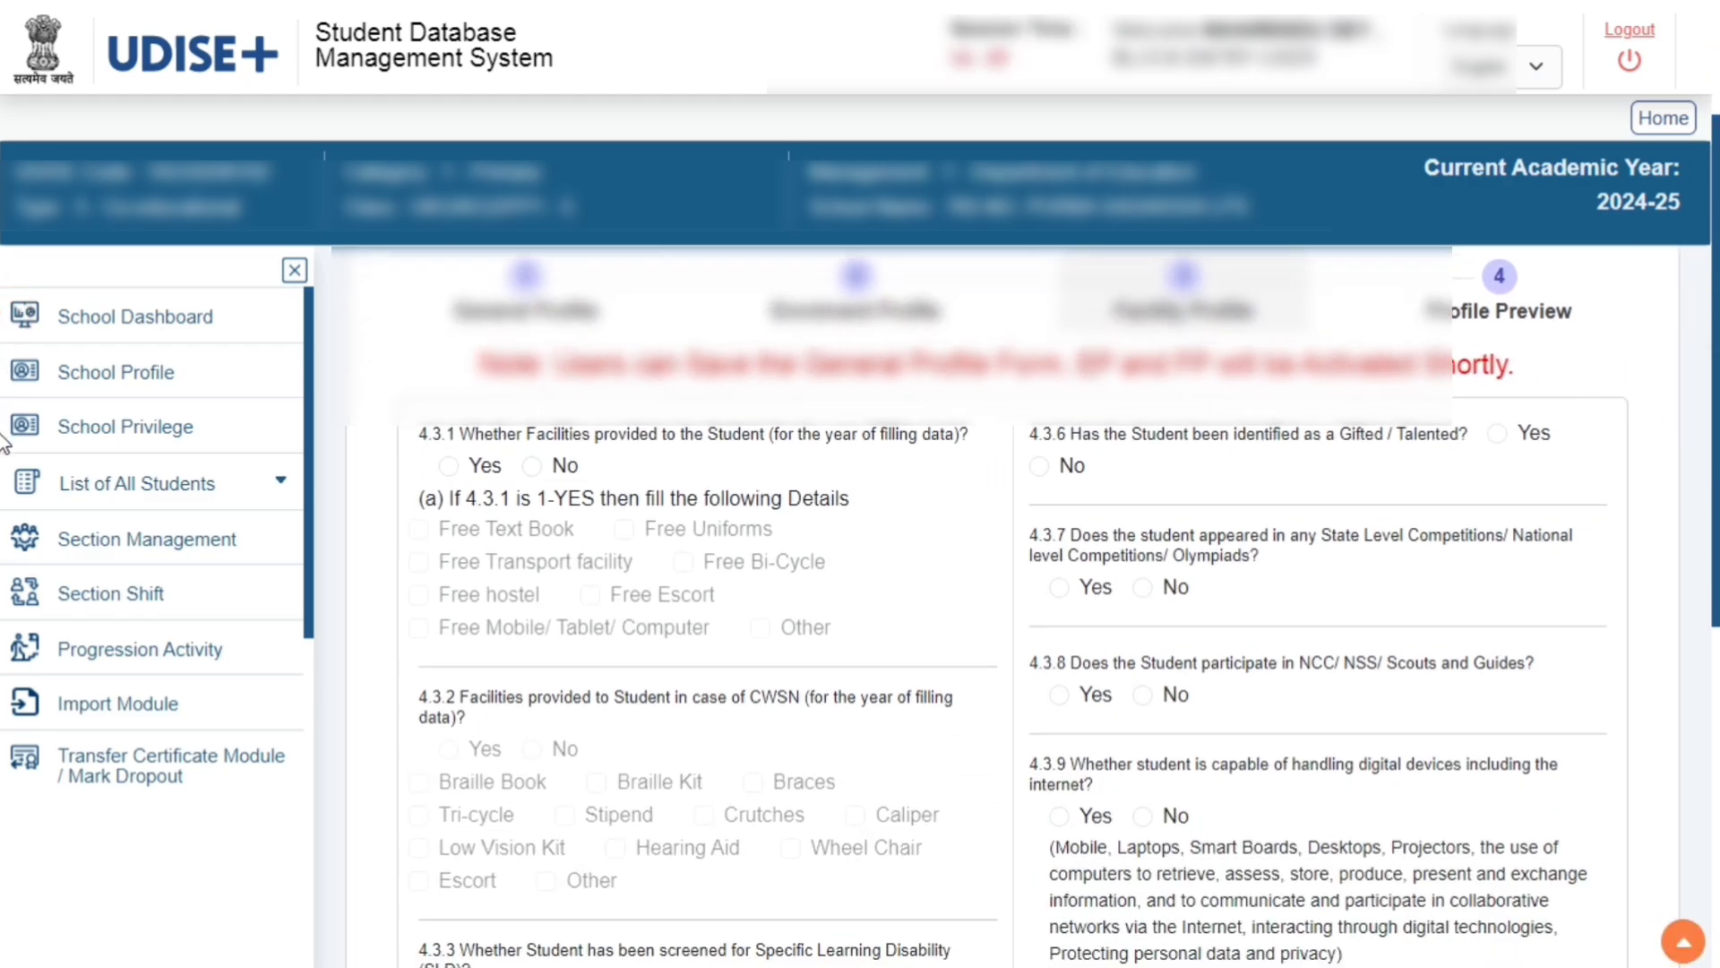
scroll(4, 484, "down", 3)
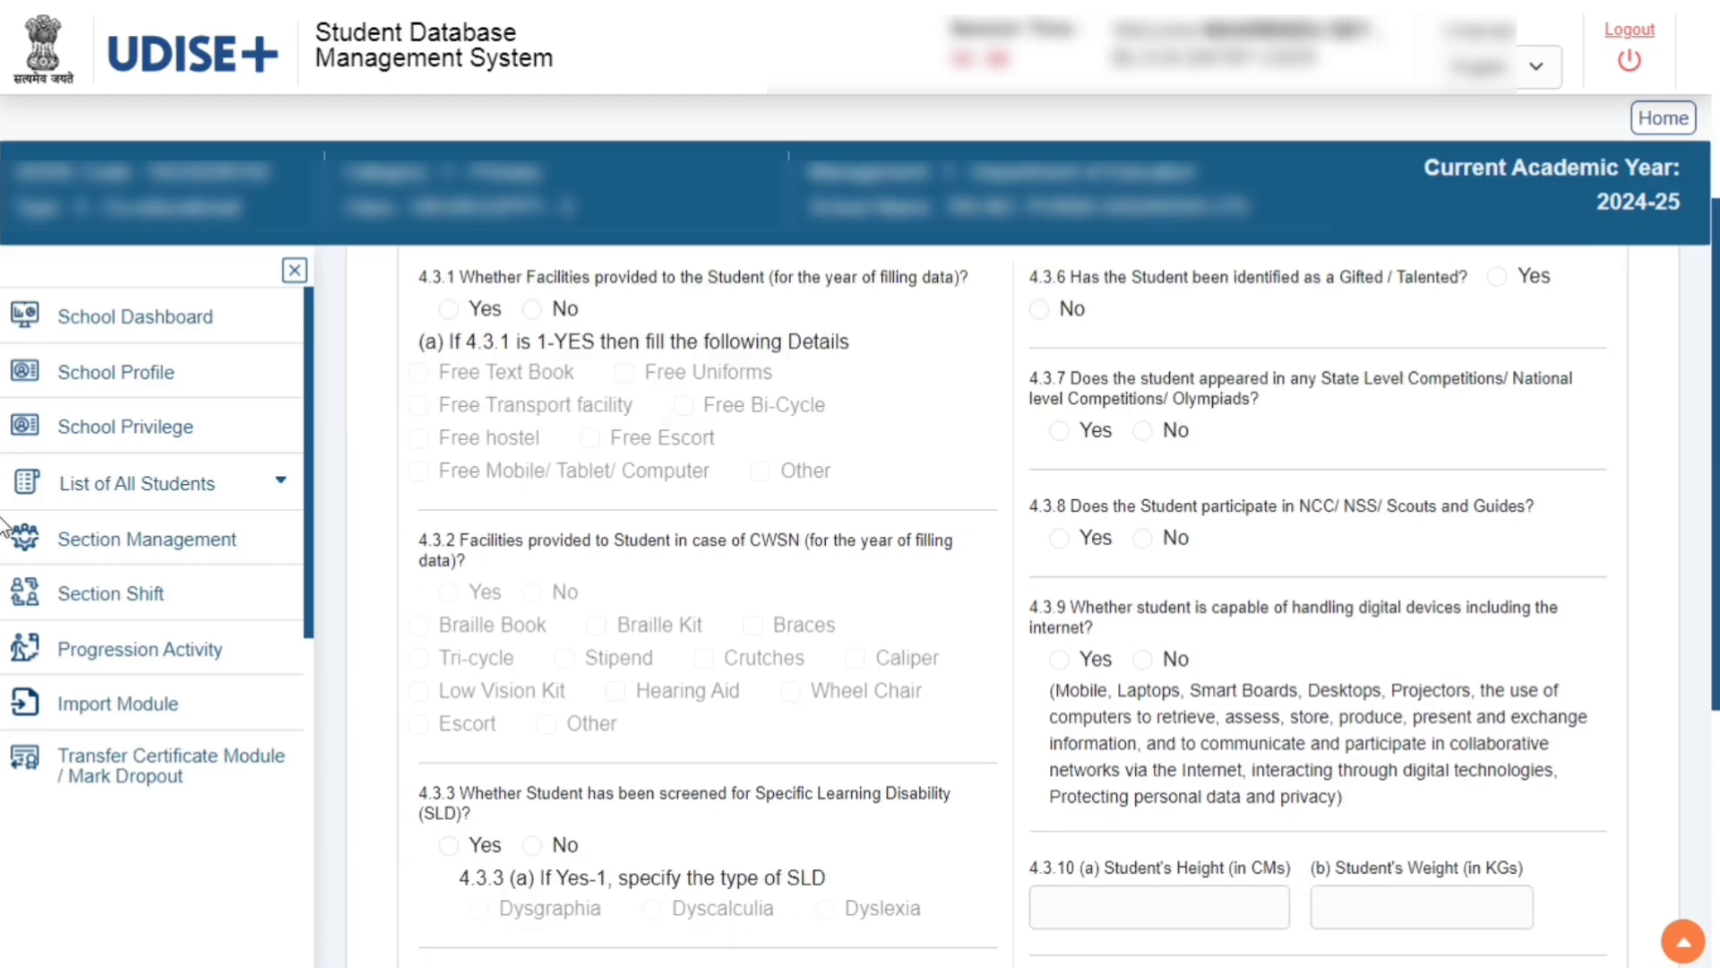
scroll(5, 528, "down", 6)
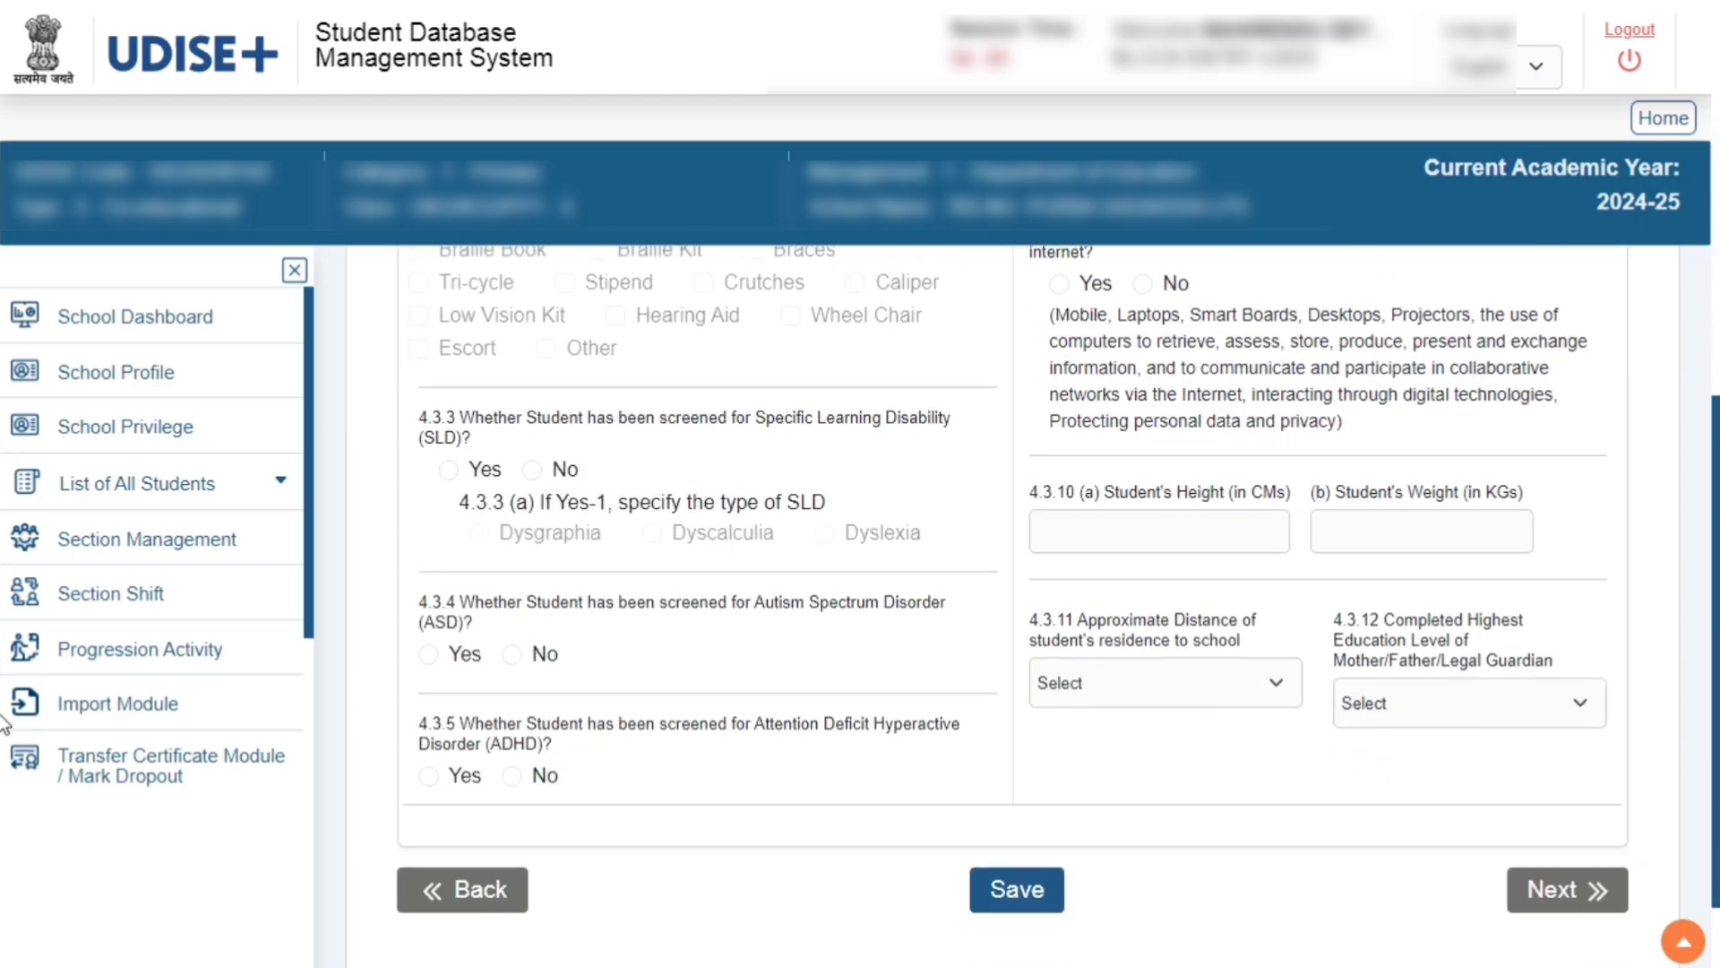
scroll(3, 724, "down", 1)
scroll(4, 751, "down", 1)
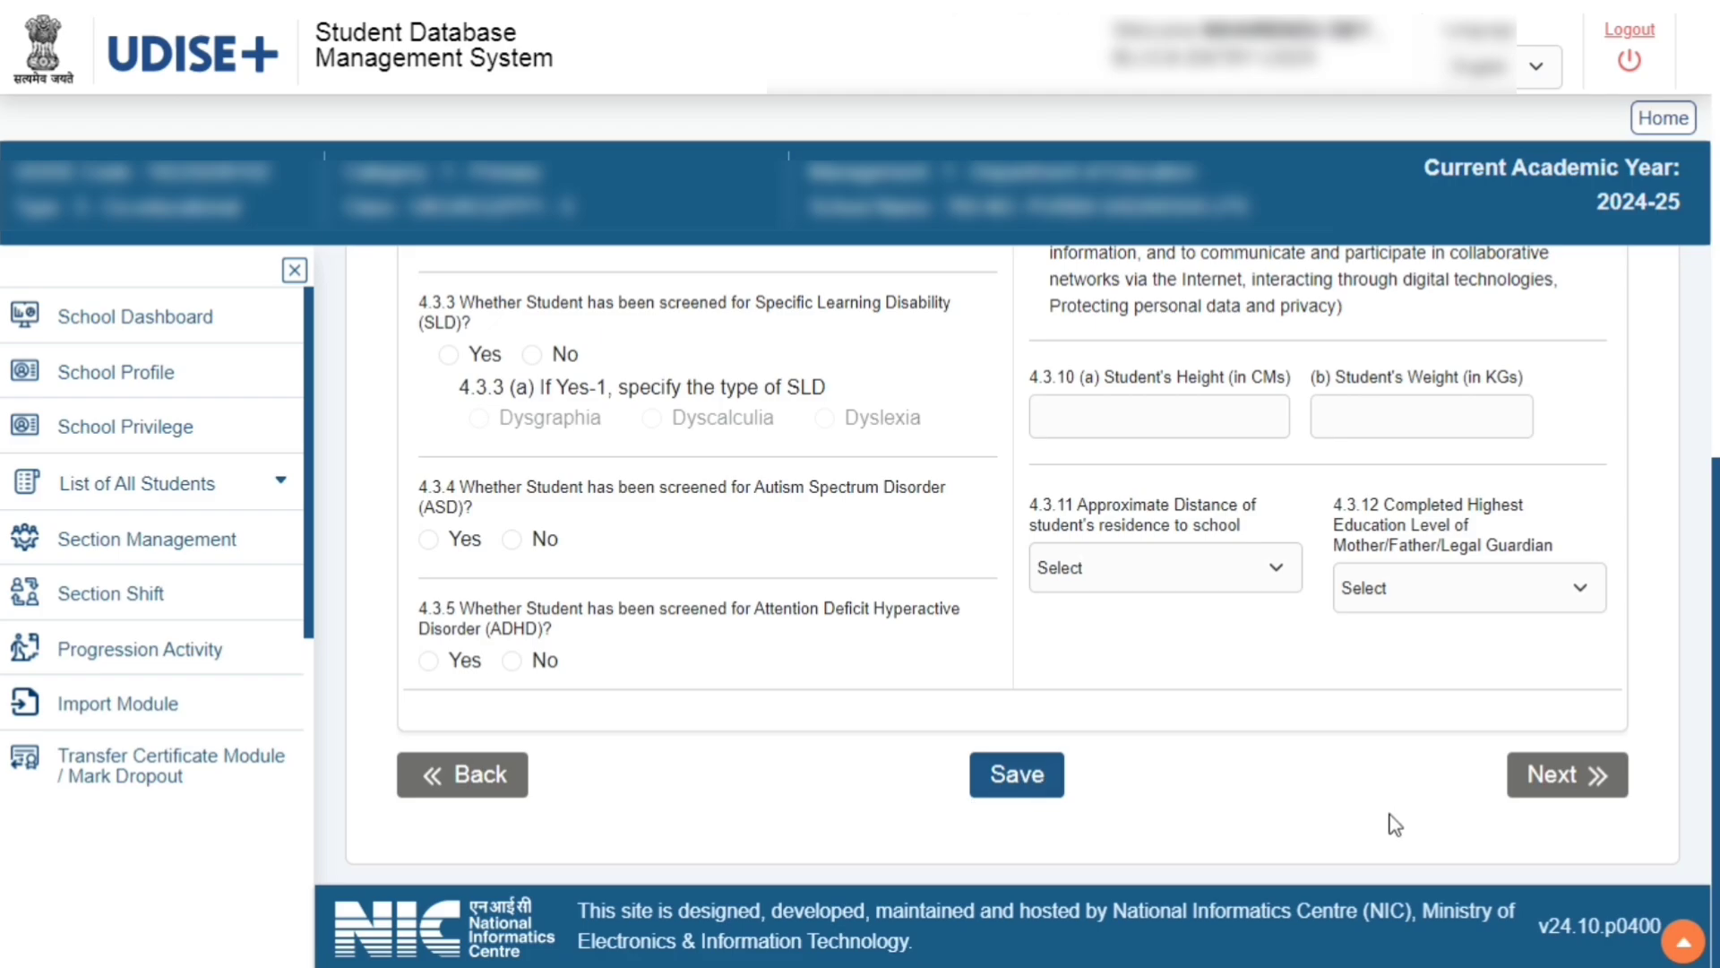
left_click(1564, 776)
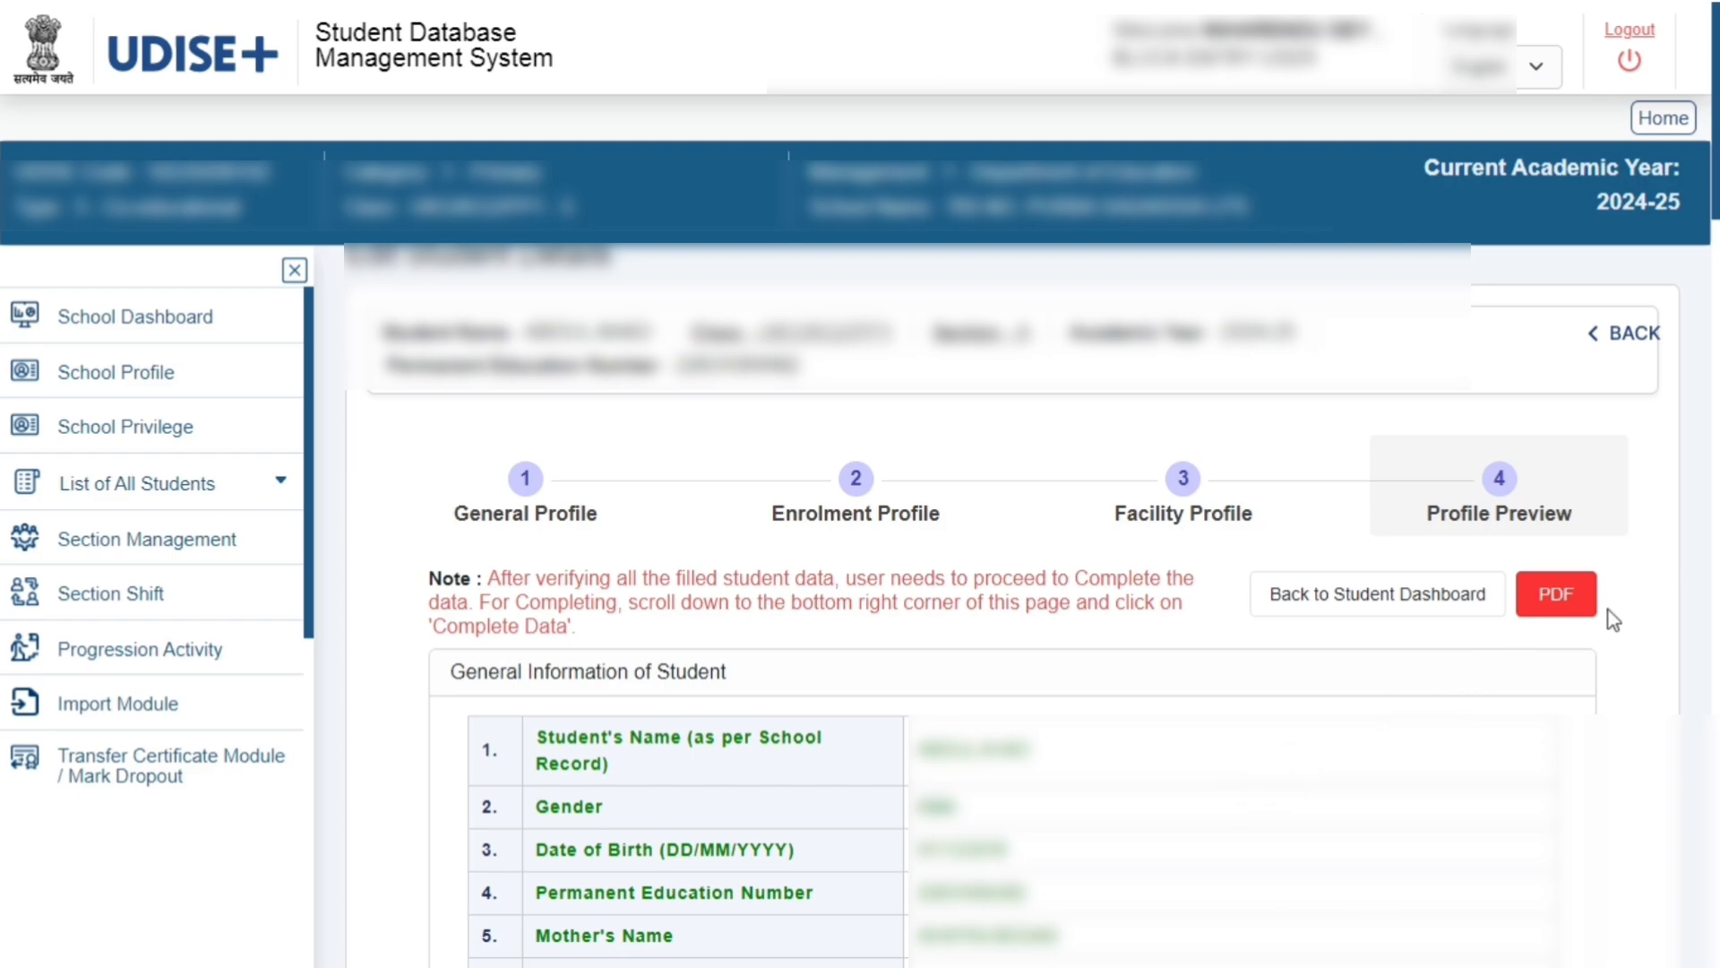
Generate the student profile PDF and review the preview down to the Complete Data option
left_click(1557, 602)
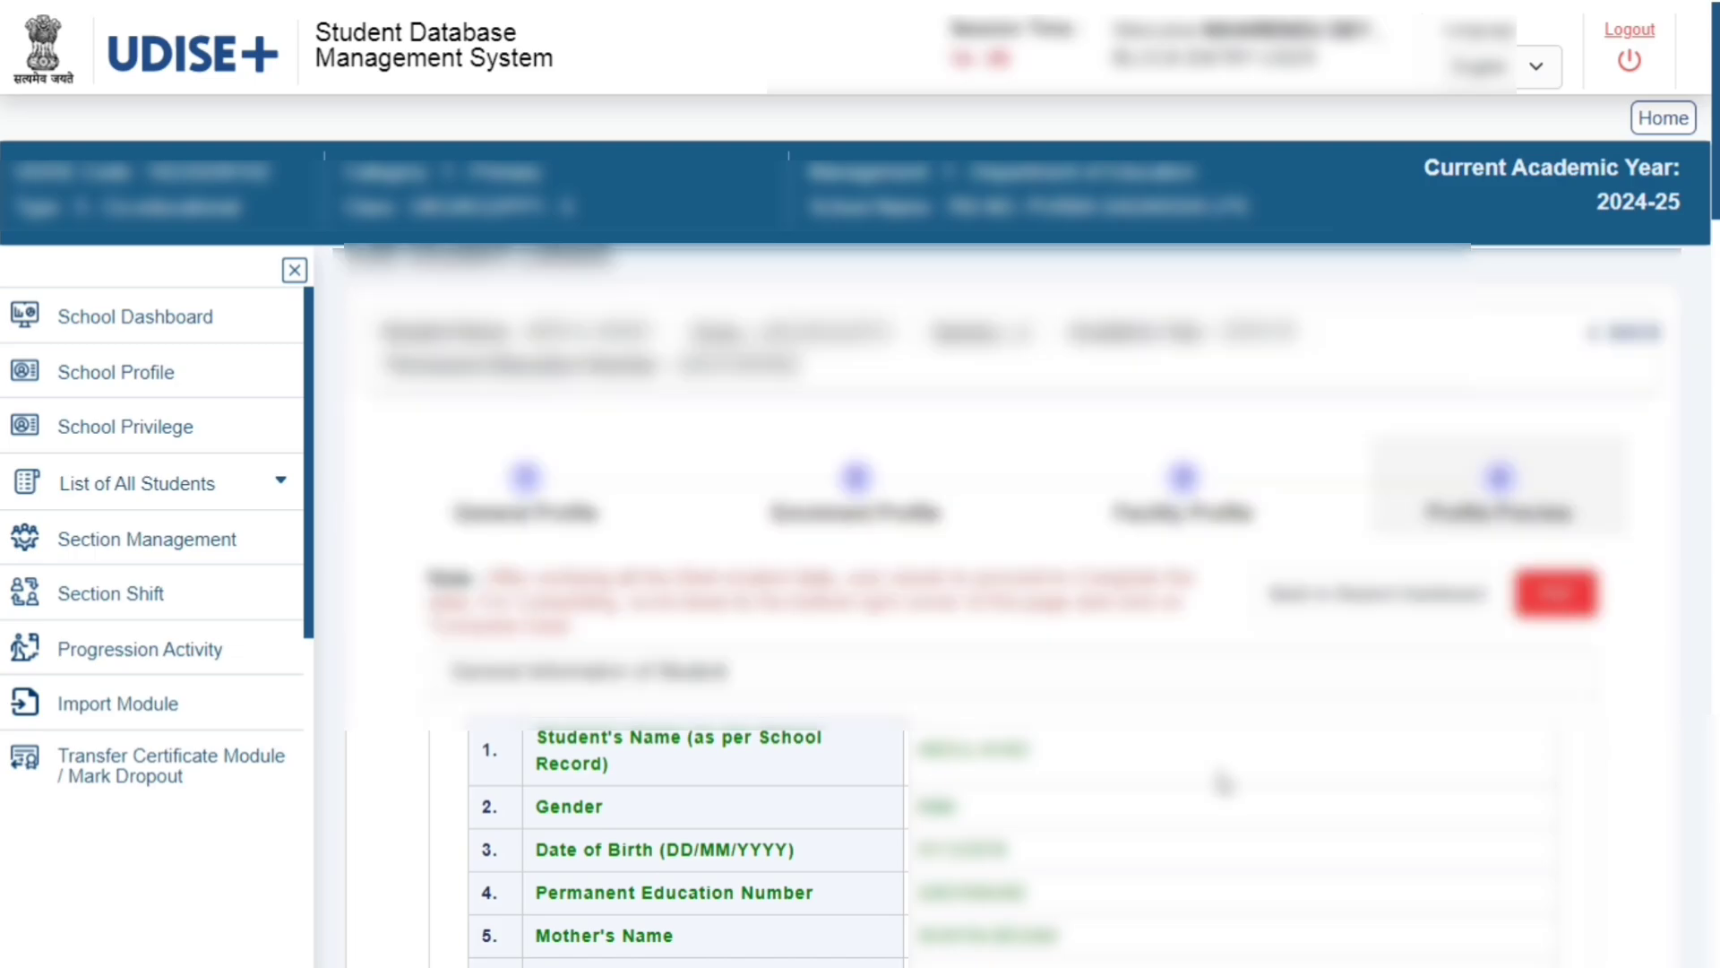
scroll(1207, 728, "down", 10)
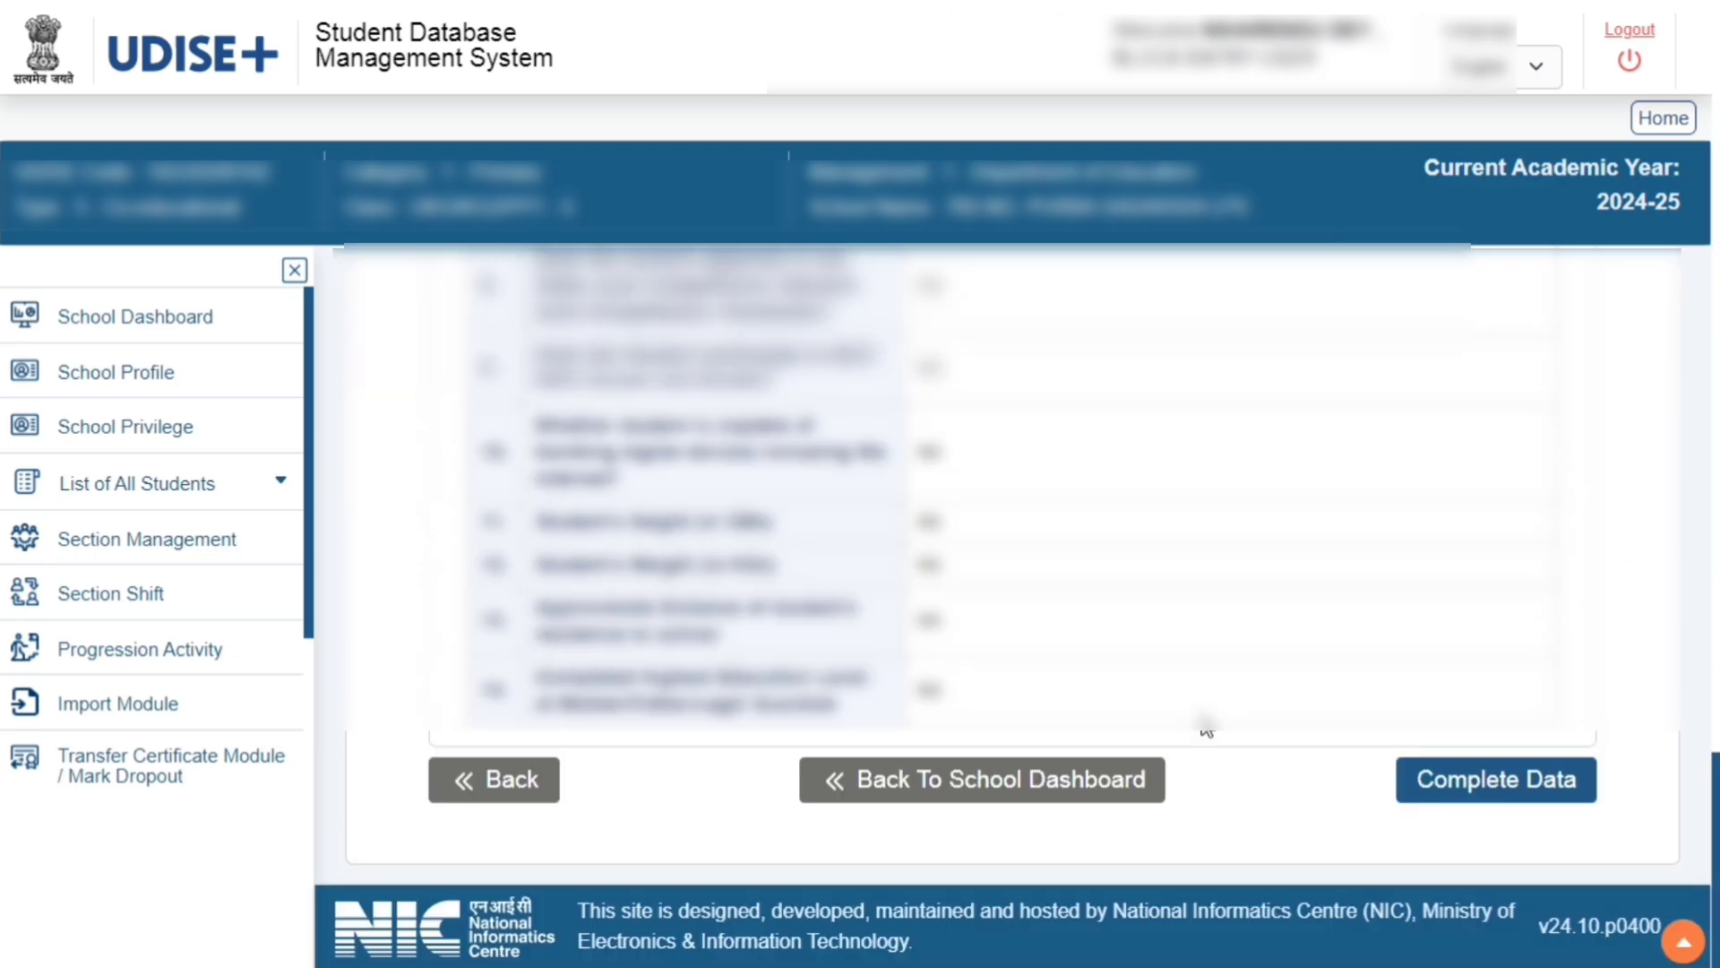